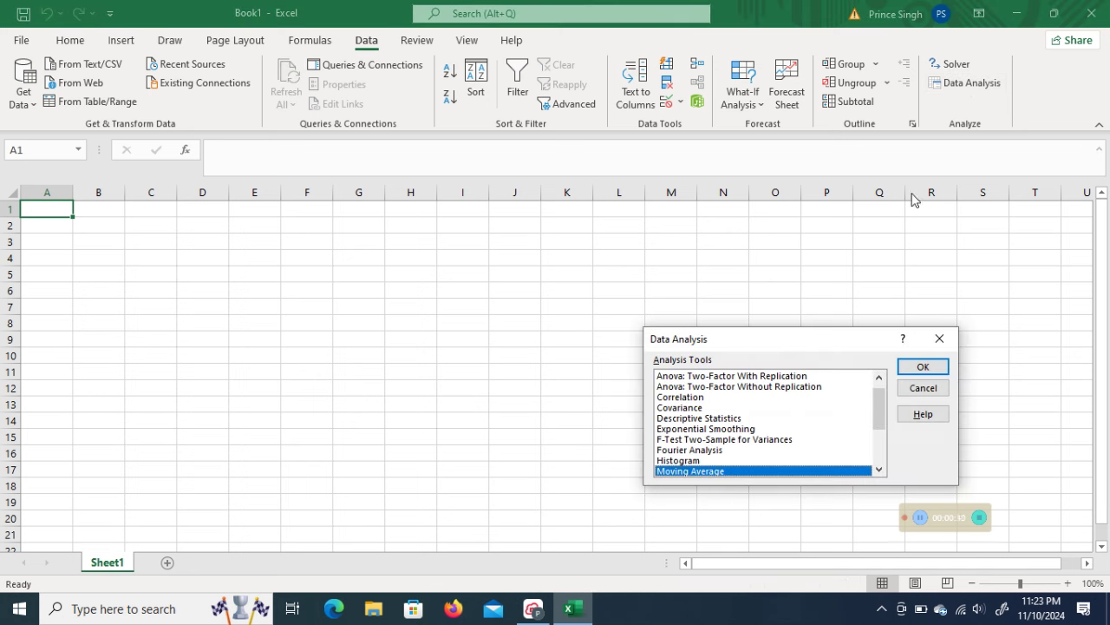
Check in the Excel add-ins list that the Analysis ToolPak is enabled
left_click(940, 339)
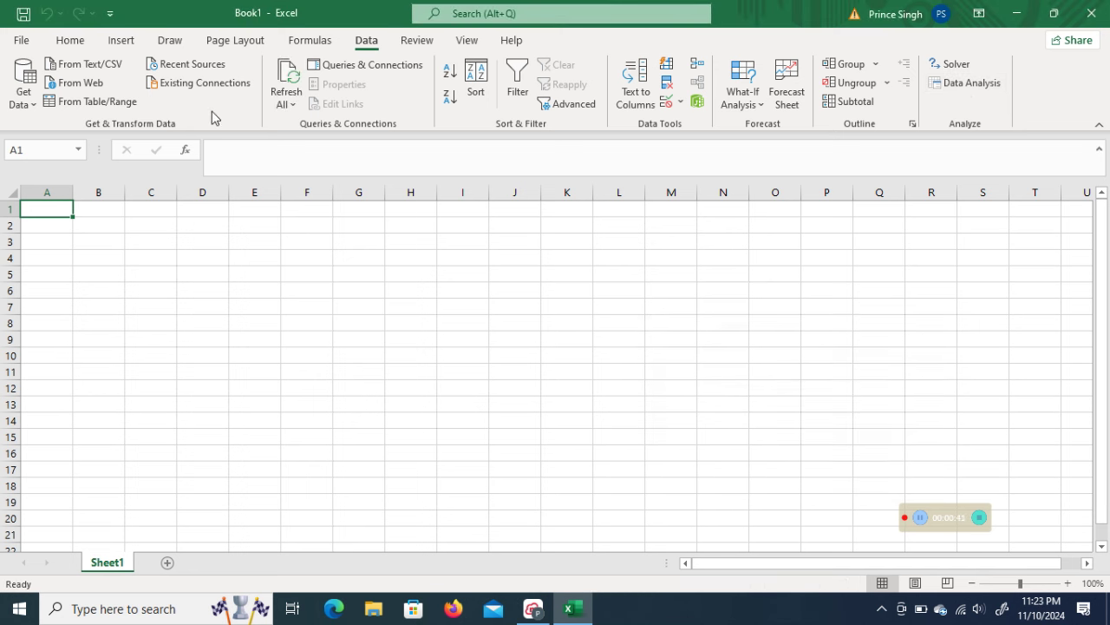
left_click(22, 42)
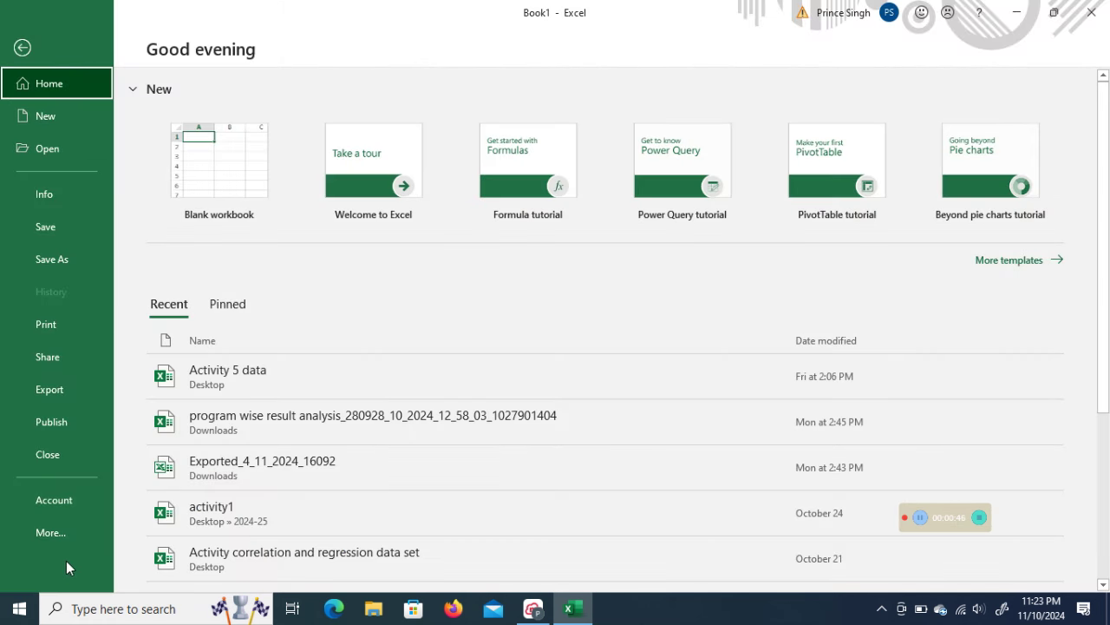
left_click(52, 536)
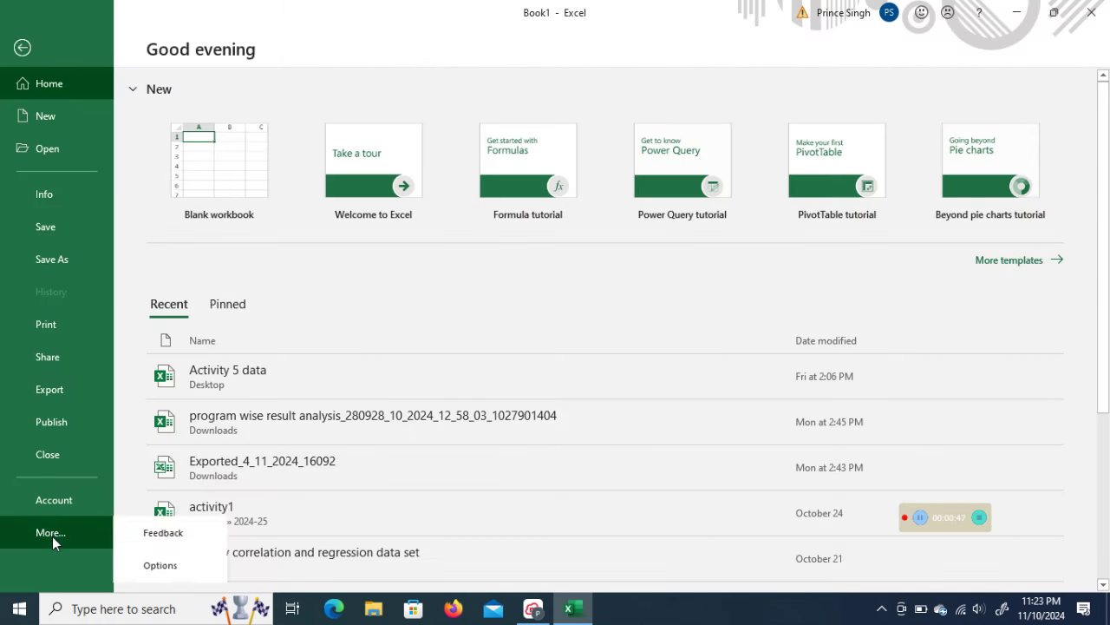
left_click(153, 560)
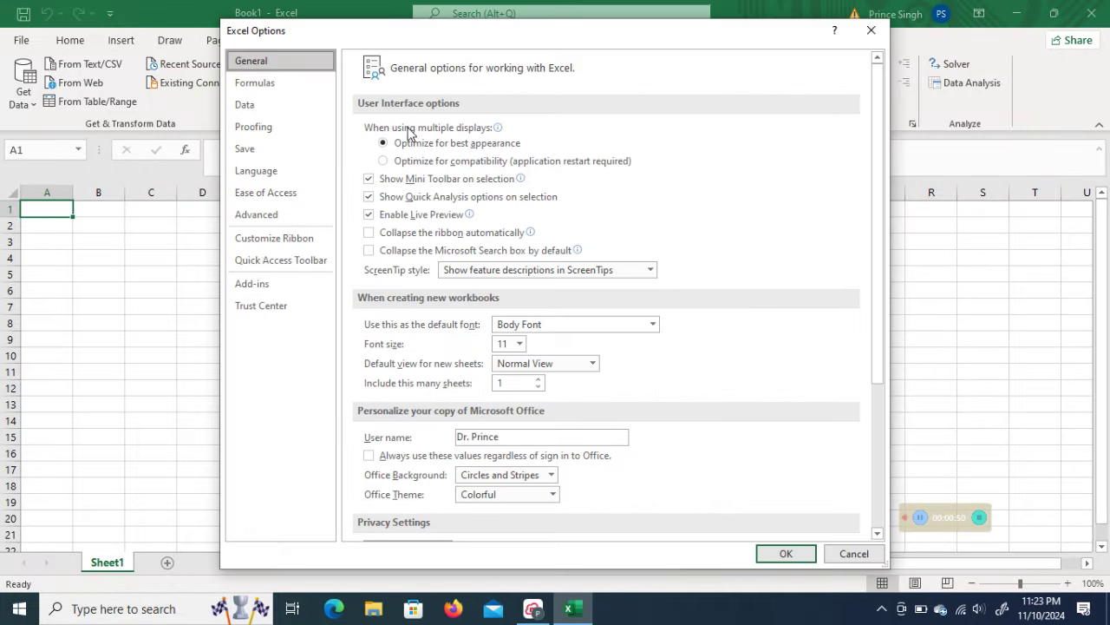
left_click(256, 284)
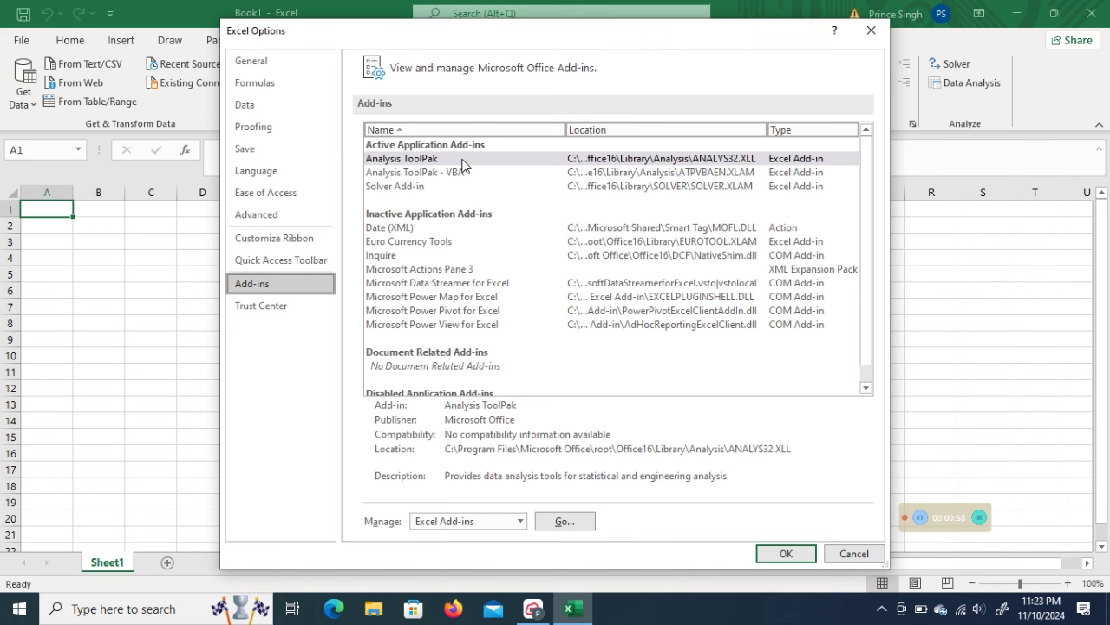
left_click(565, 523)
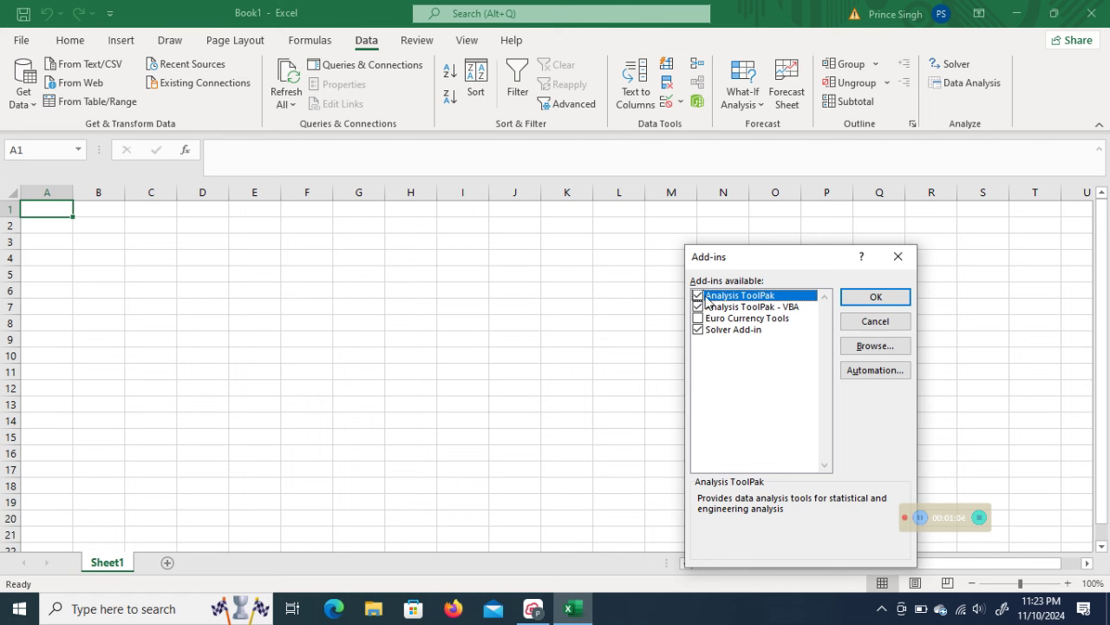
left_click(874, 300)
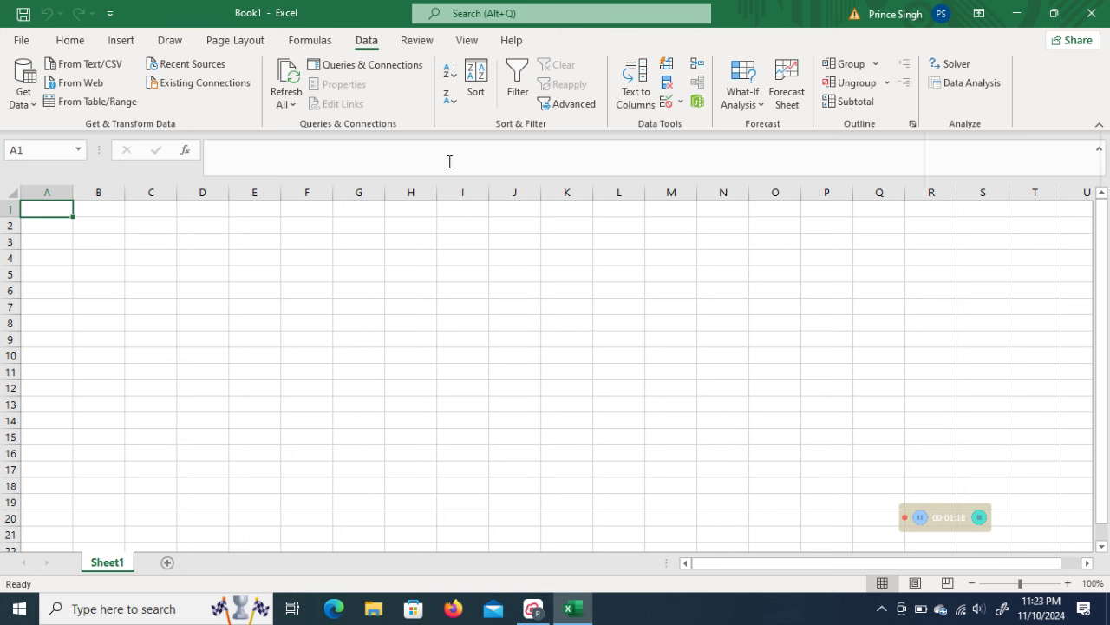
Set up a Random Number Generation analysis with 1 variable, 1000 random numbers and a Normal distribution
left_click(987, 90)
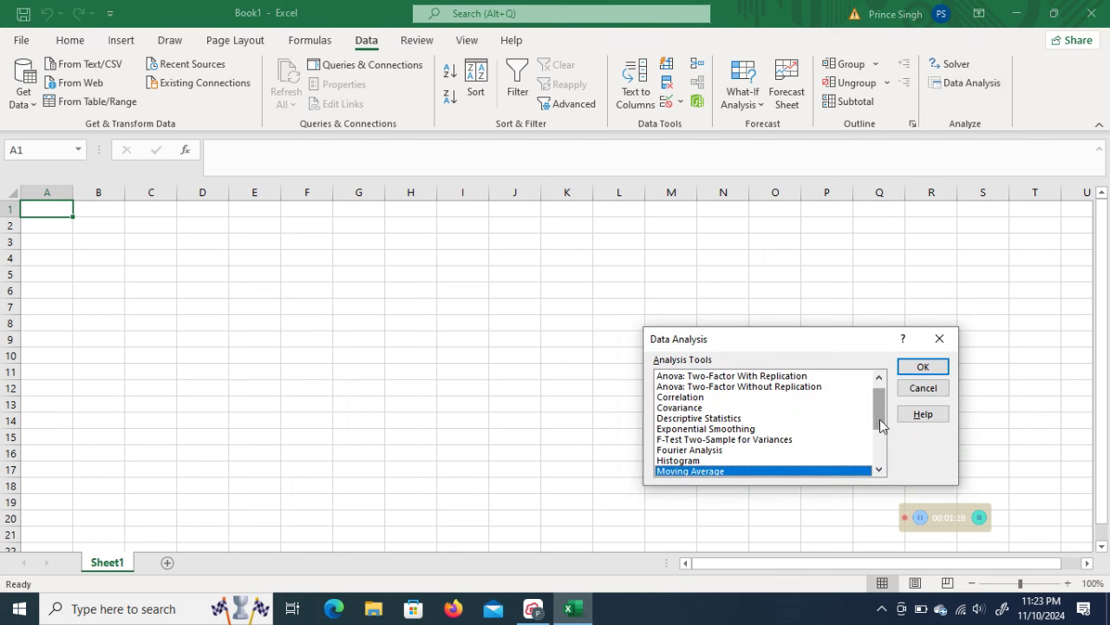
left_click_drag(881, 425, 880, 443)
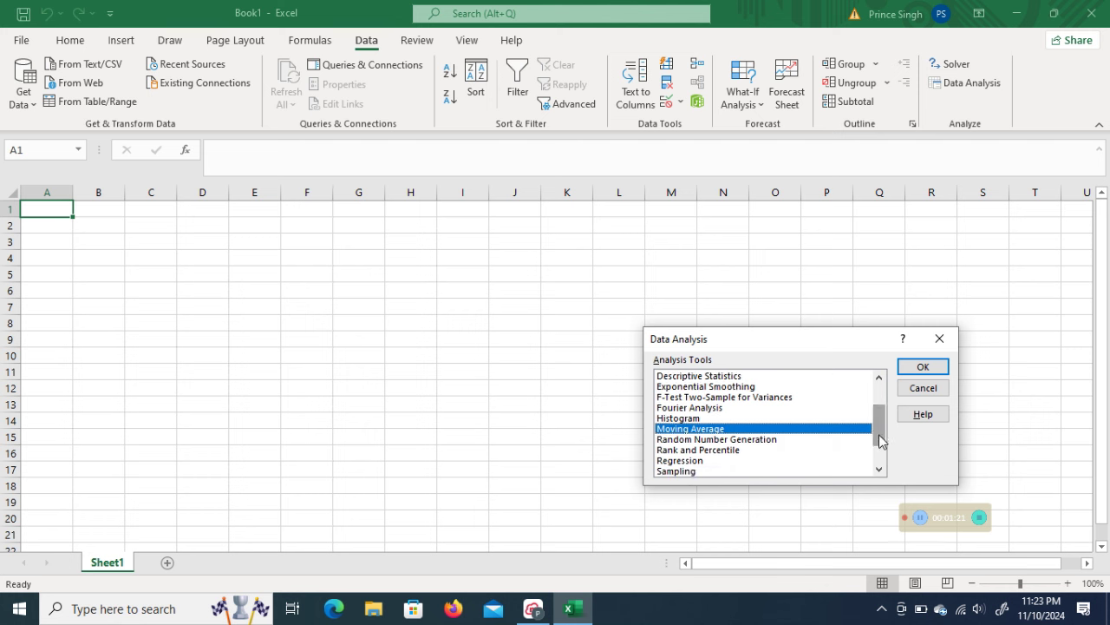
double_click(749, 439)
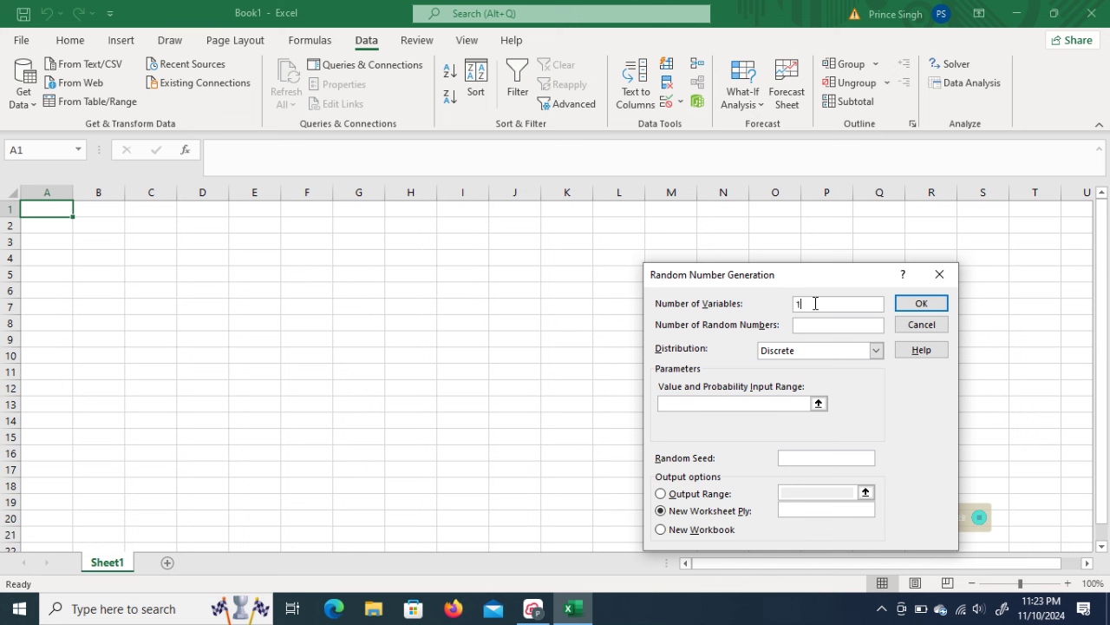
left_click(804, 324)
left_click(827, 350)
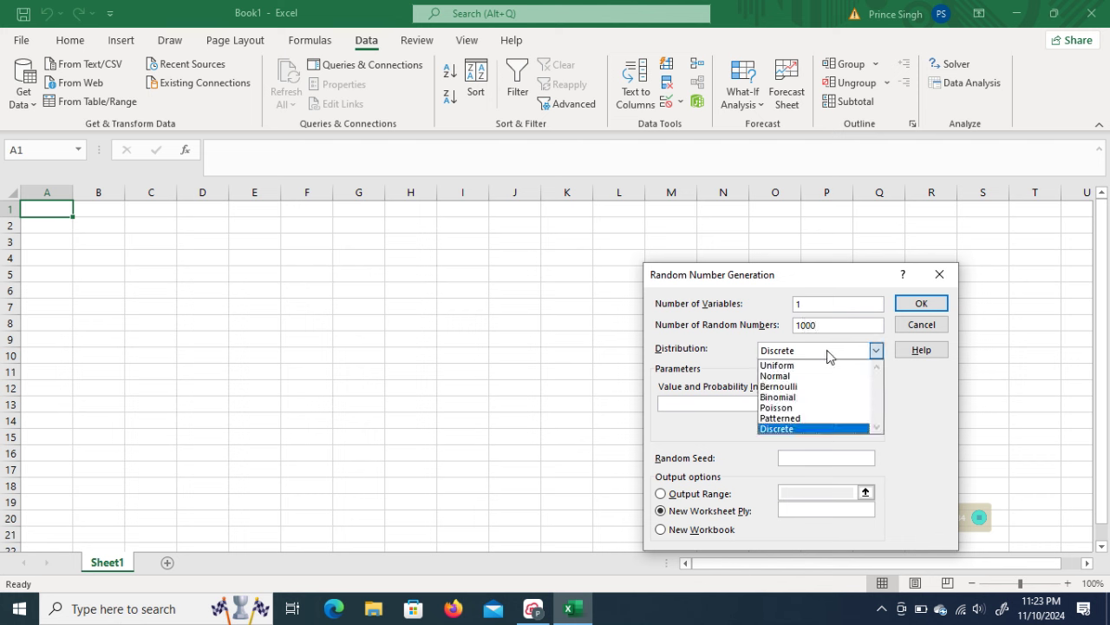
left_click(788, 375)
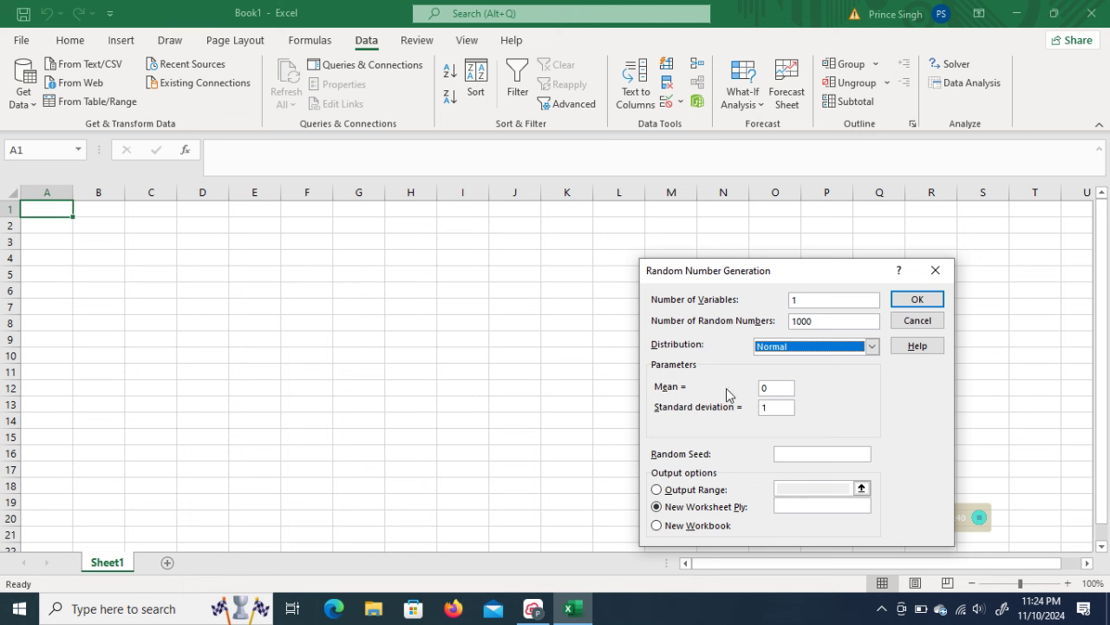
Set the mean to 5 and the standard deviation to 2, and generate the random numbers starting at cell A2
left_click(771, 388)
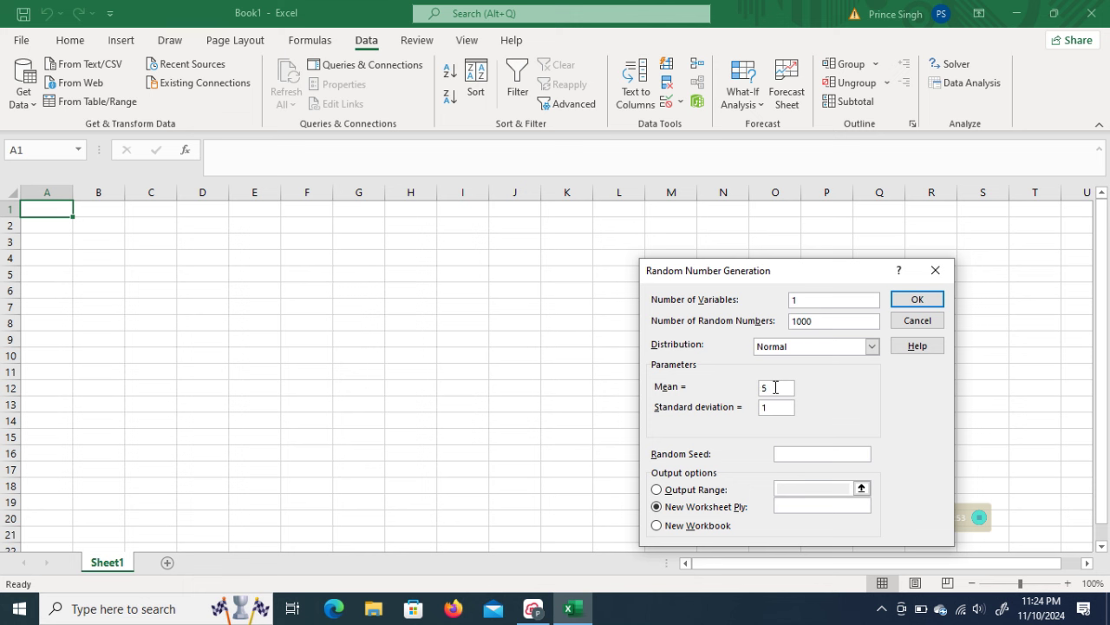
double_click(763, 409)
type("2")
left_click(656, 491)
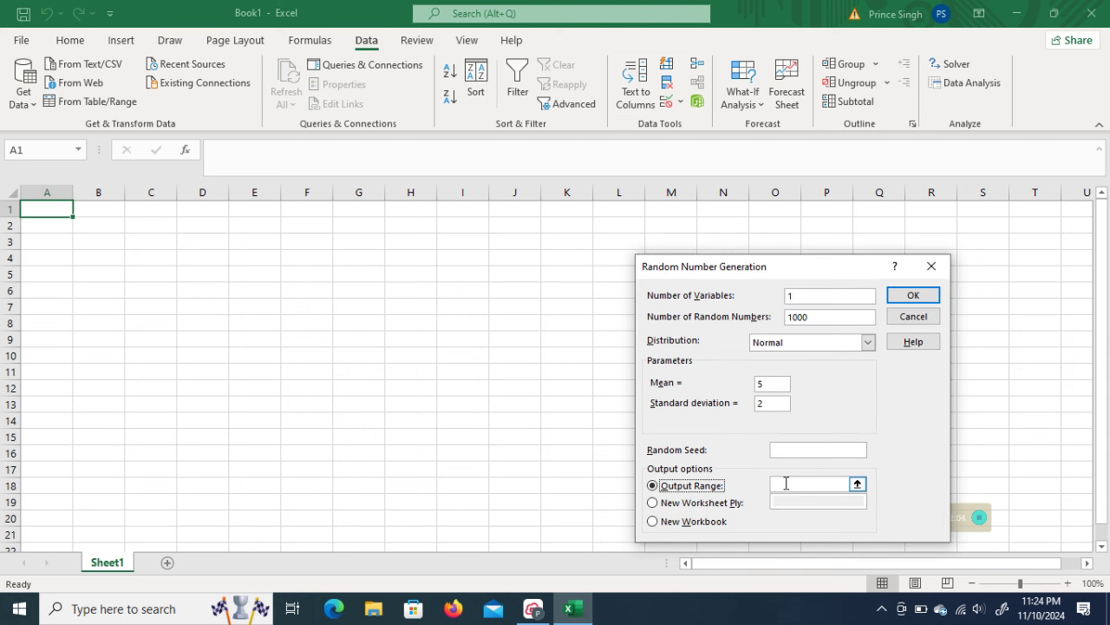
left_click(786, 483)
left_click(39, 224)
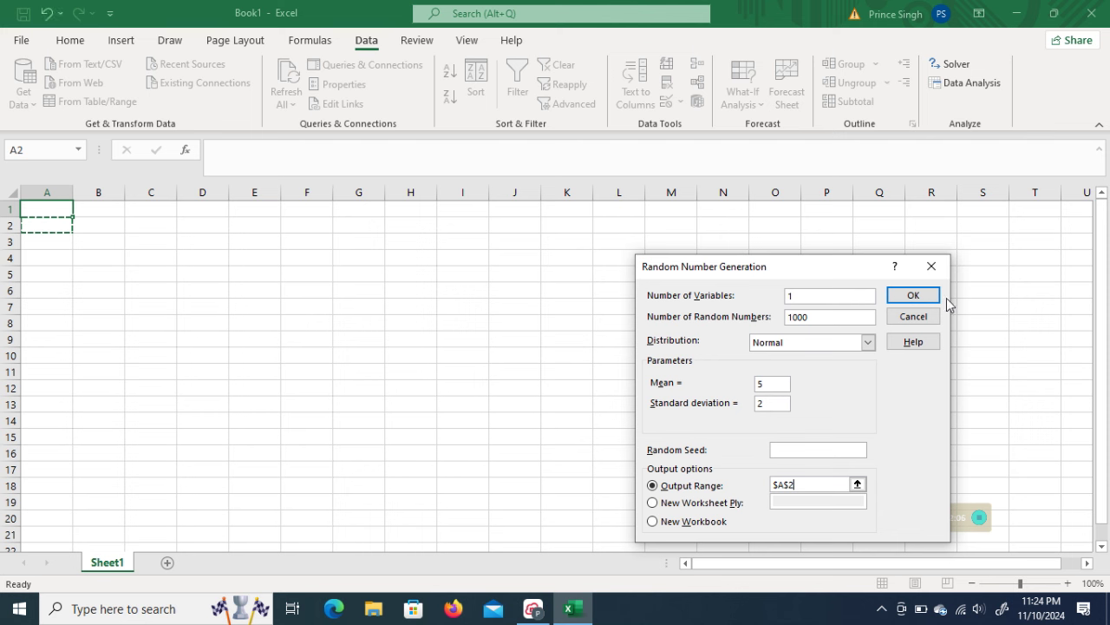
left_click(917, 296)
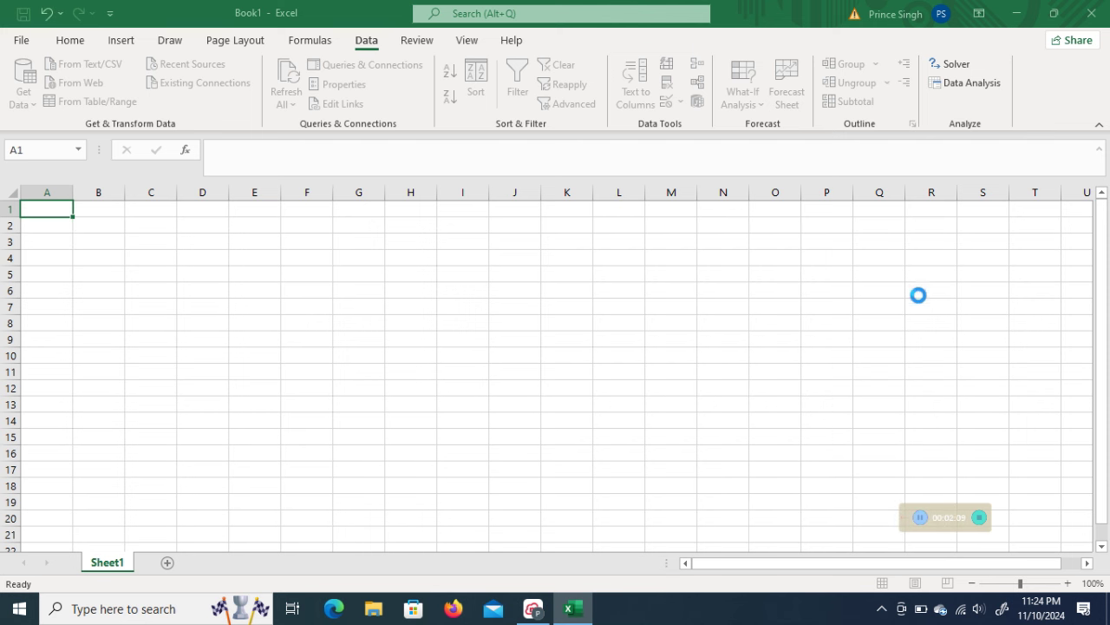
Enter the heading Data in cell A1 above the random numbers
left_click(50, 211)
type("Da")
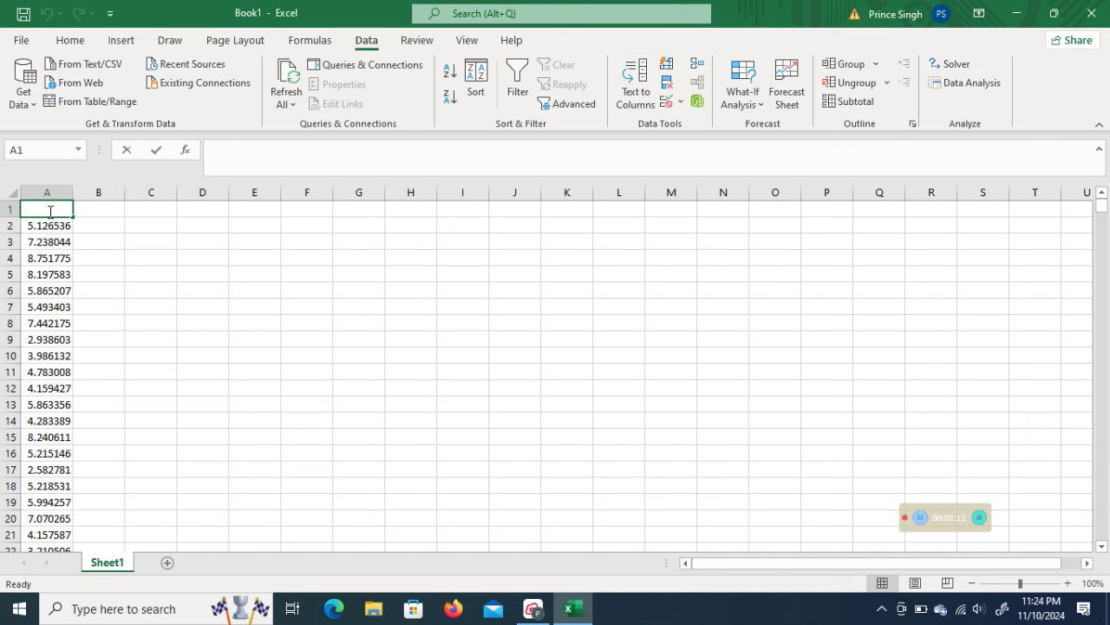
type("ta")
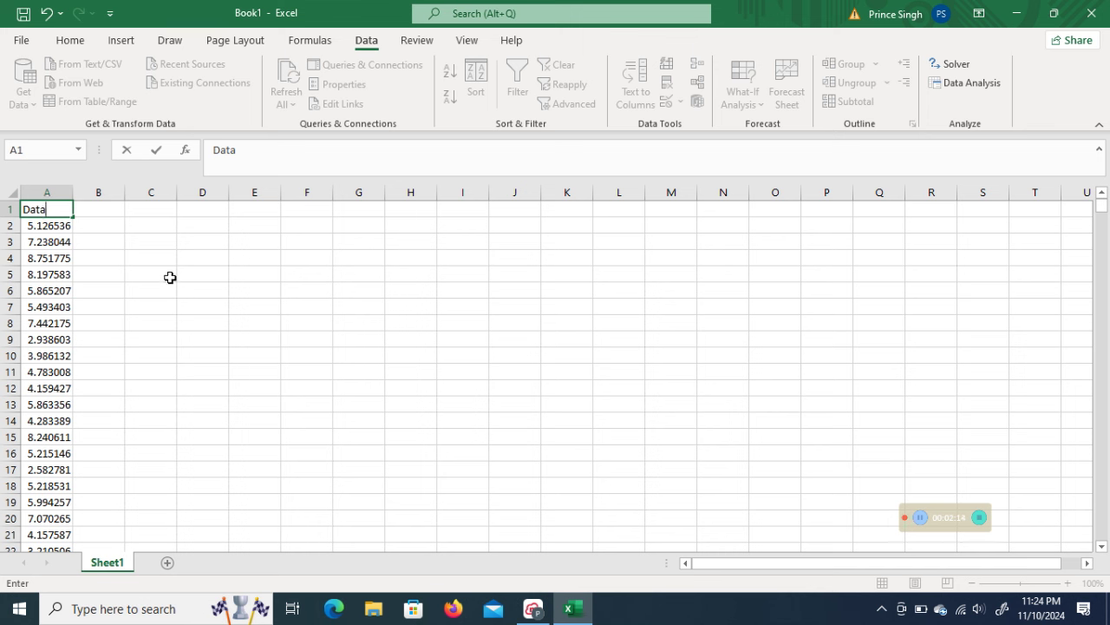
left_click(170, 276)
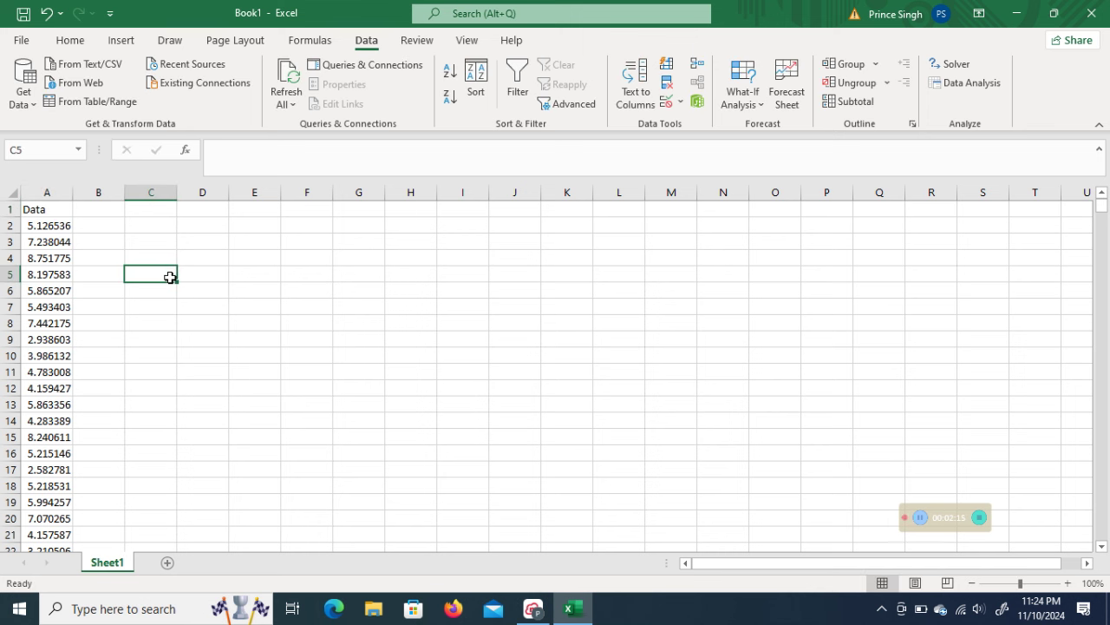
Start a Descriptive Statistics analysis with the random numbers in A2:A1001 as the input range
left_click(54, 228)
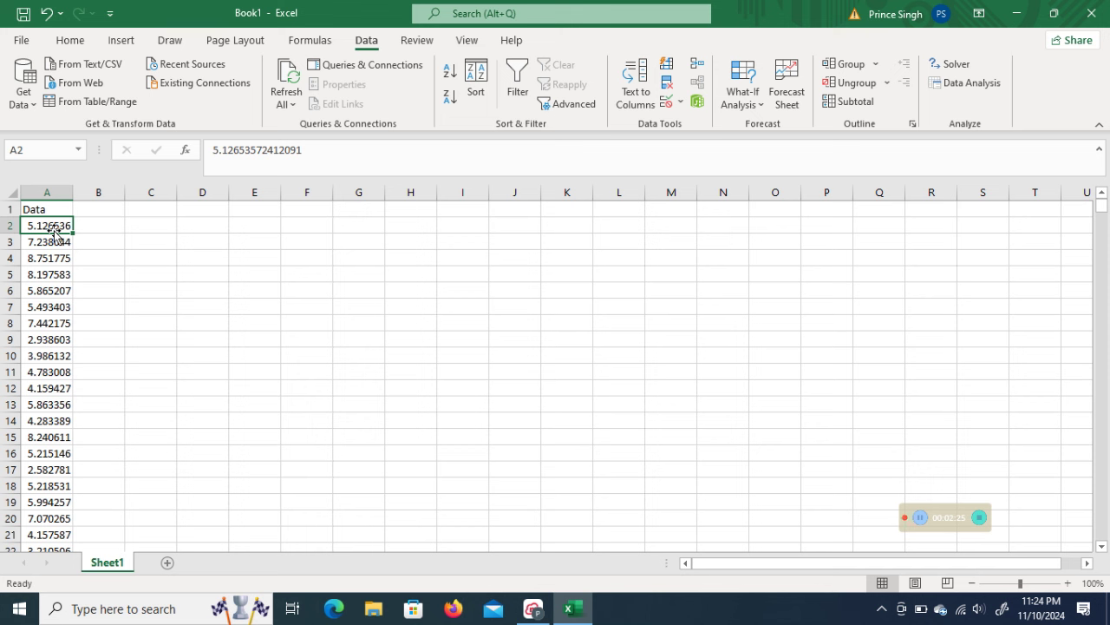
left_click(970, 84)
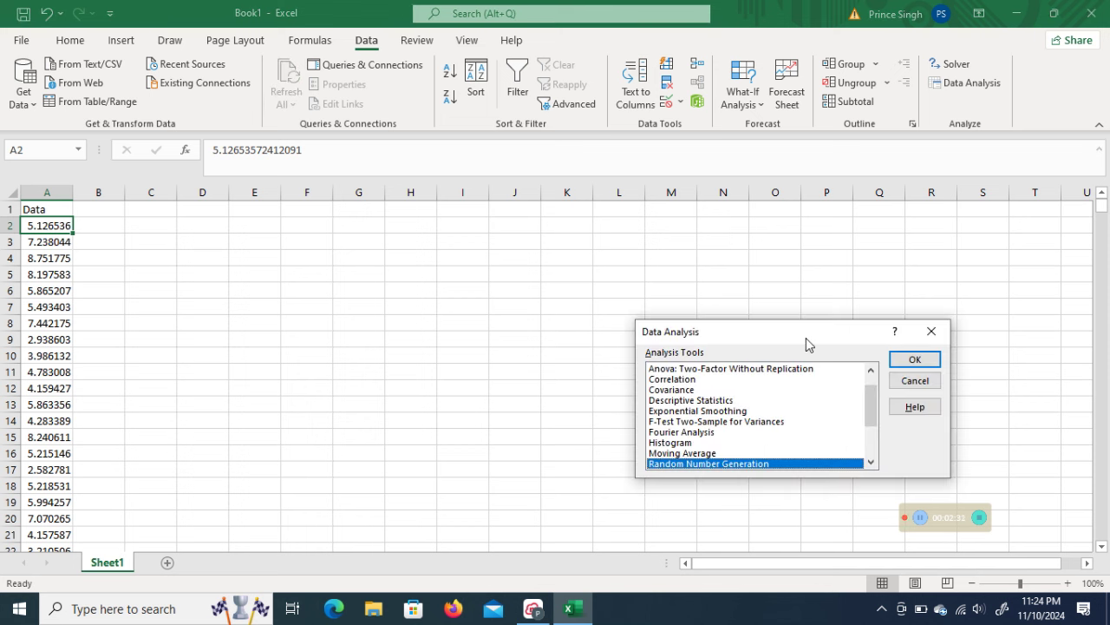
left_click(720, 401)
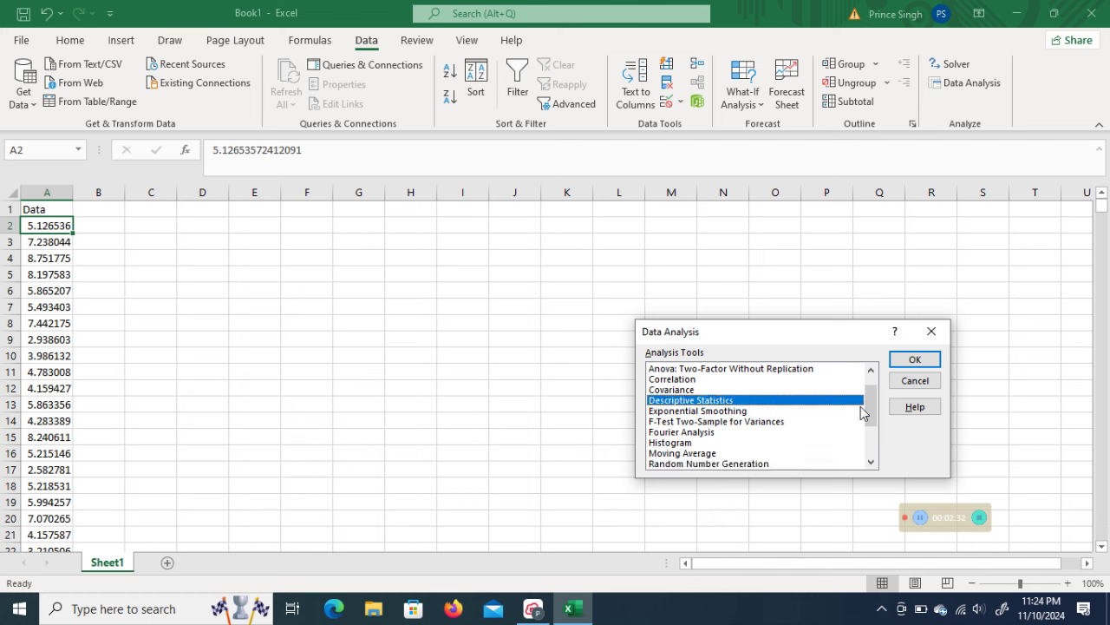
left_click(917, 360)
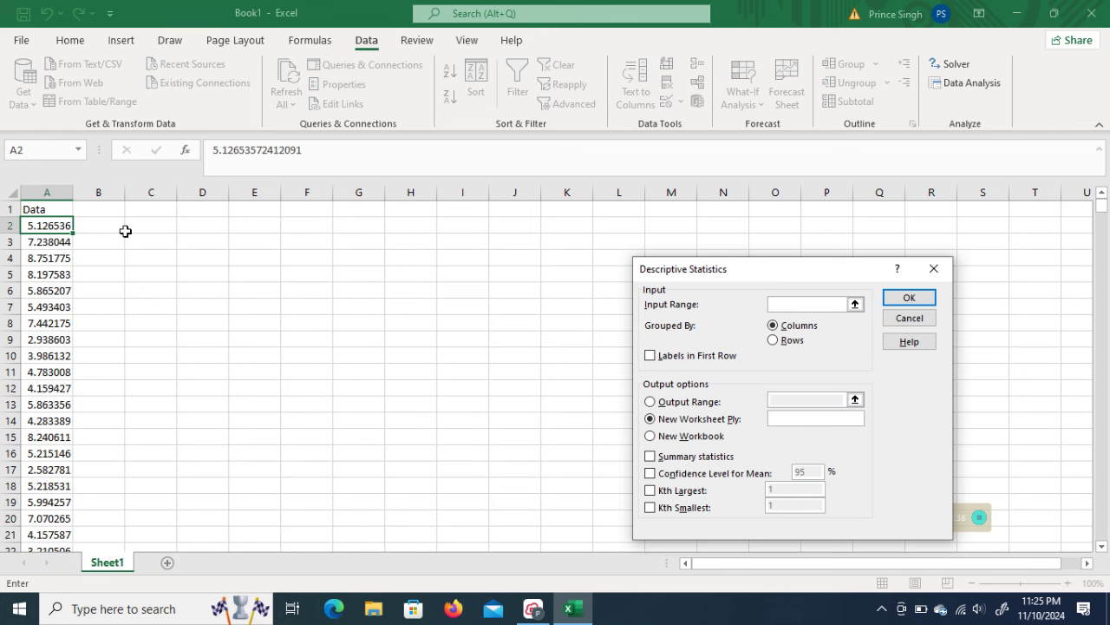
left_click(792, 301)
left_click(54, 226)
key("ctrl+shift+Down")
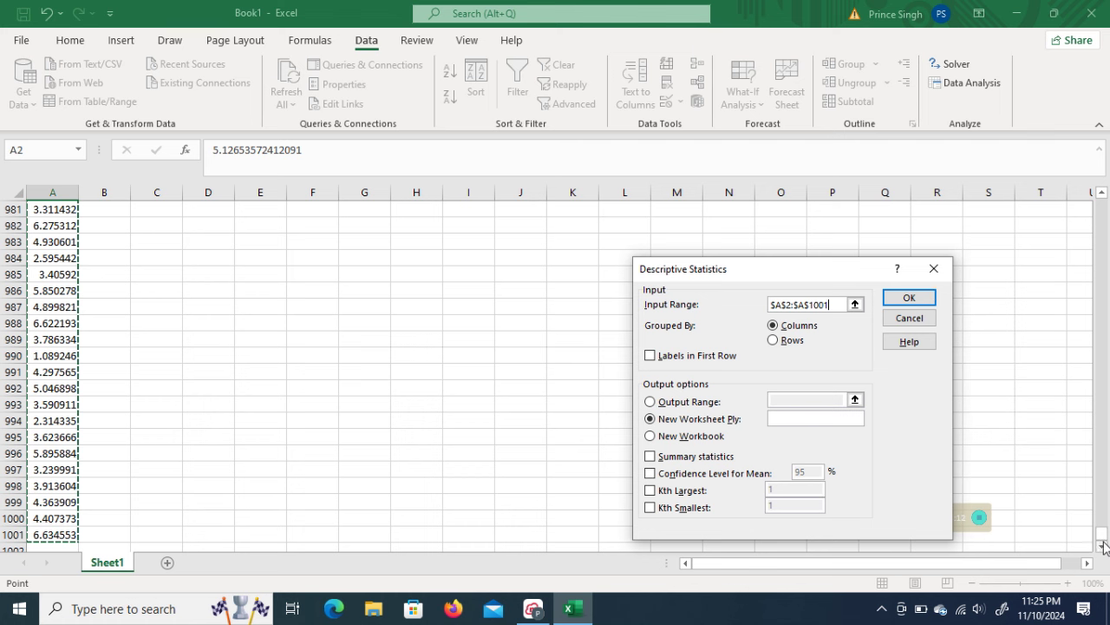
Extend the input range to $A$1:$A$1001 and mark the first row as labels
left_click_drag(1102, 532, 1085, 164)
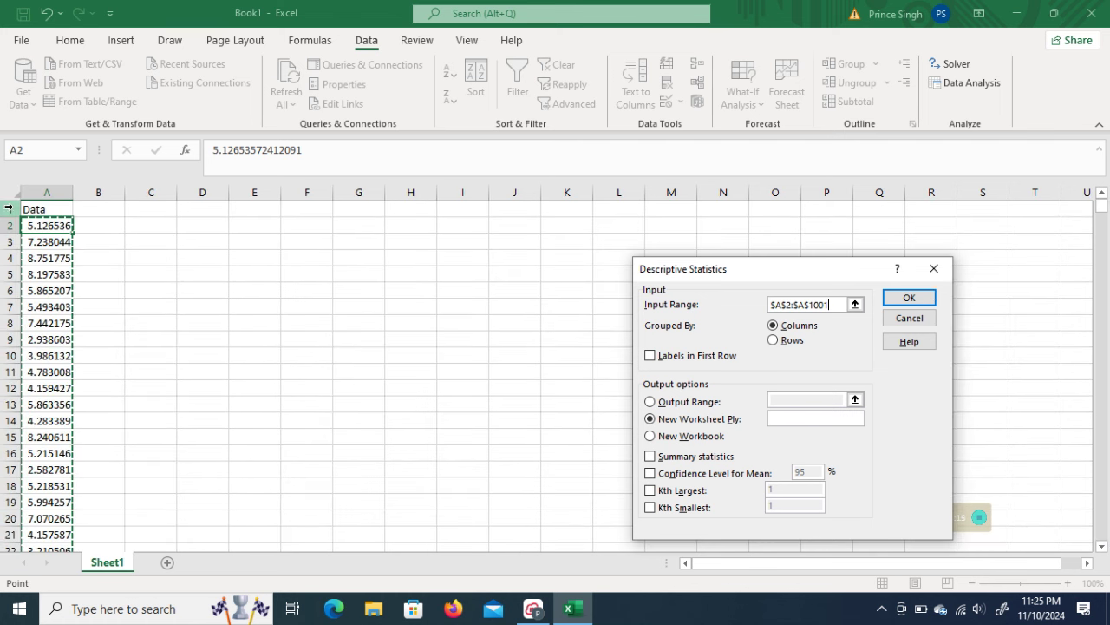
left_click(791, 305)
key("BackSpace")
type("1")
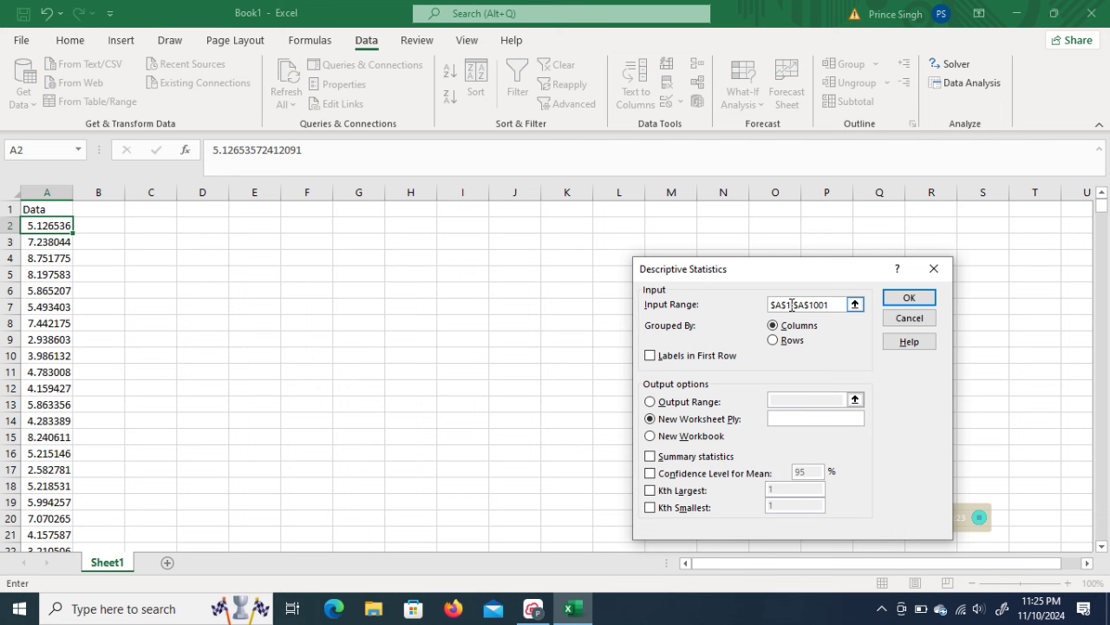
left_click(650, 356)
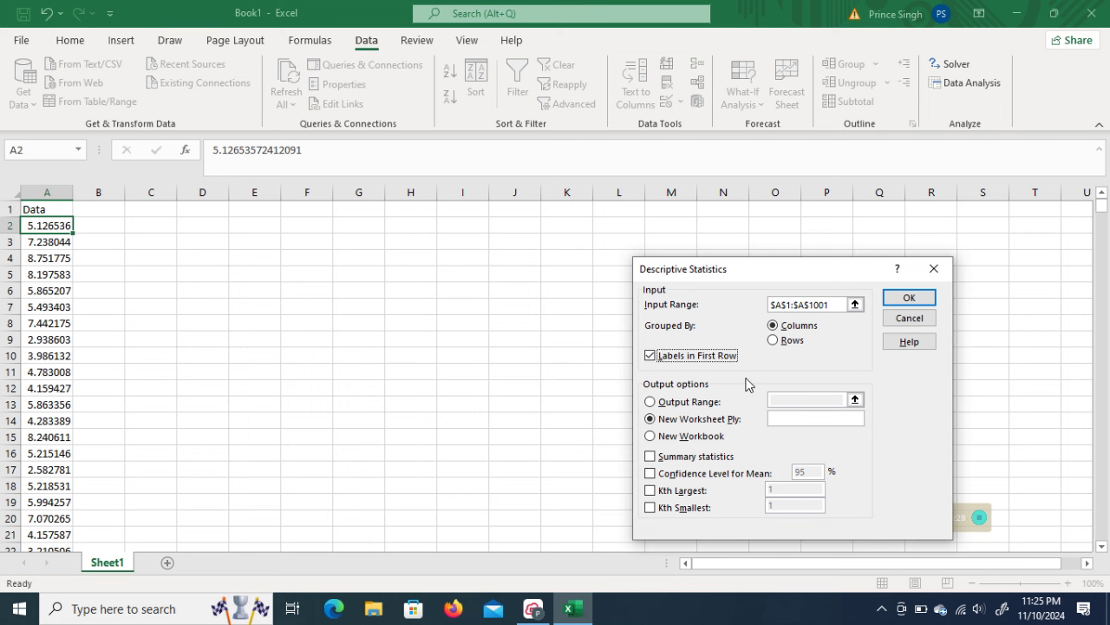
Set the output range to cell C1, include summary statistics and run the descriptive analysis
left_click(651, 402)
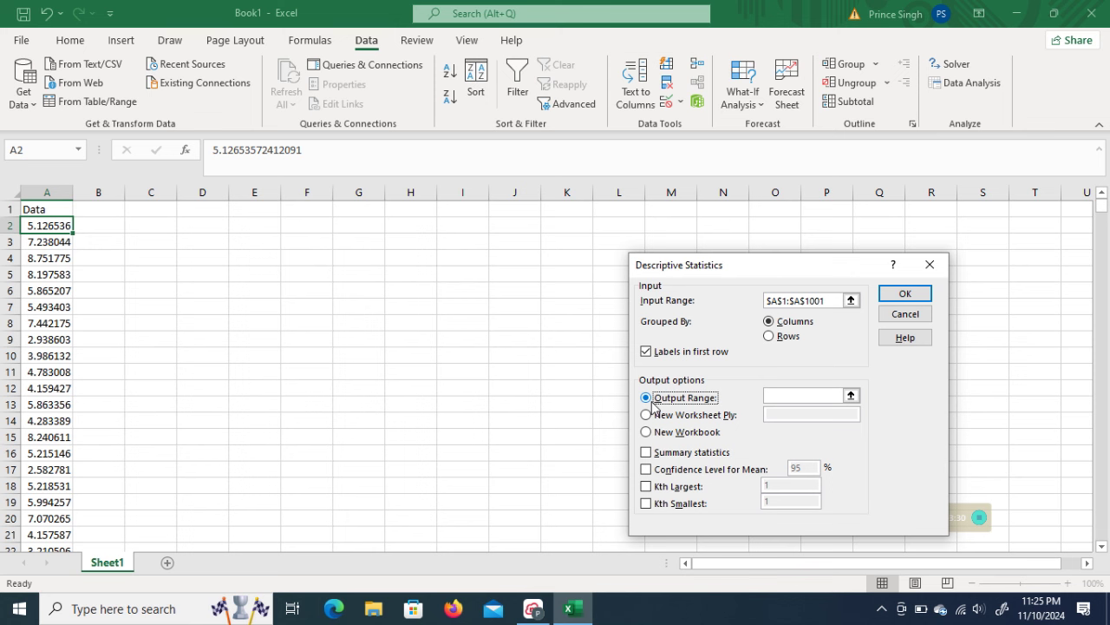
left_click(771, 395)
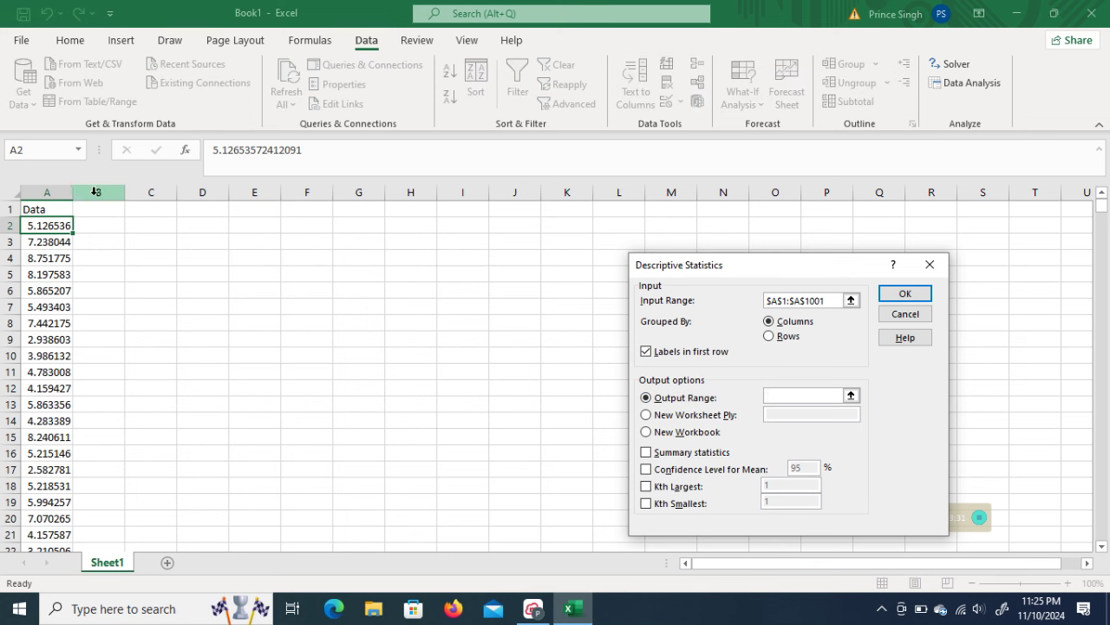
left_click(139, 209)
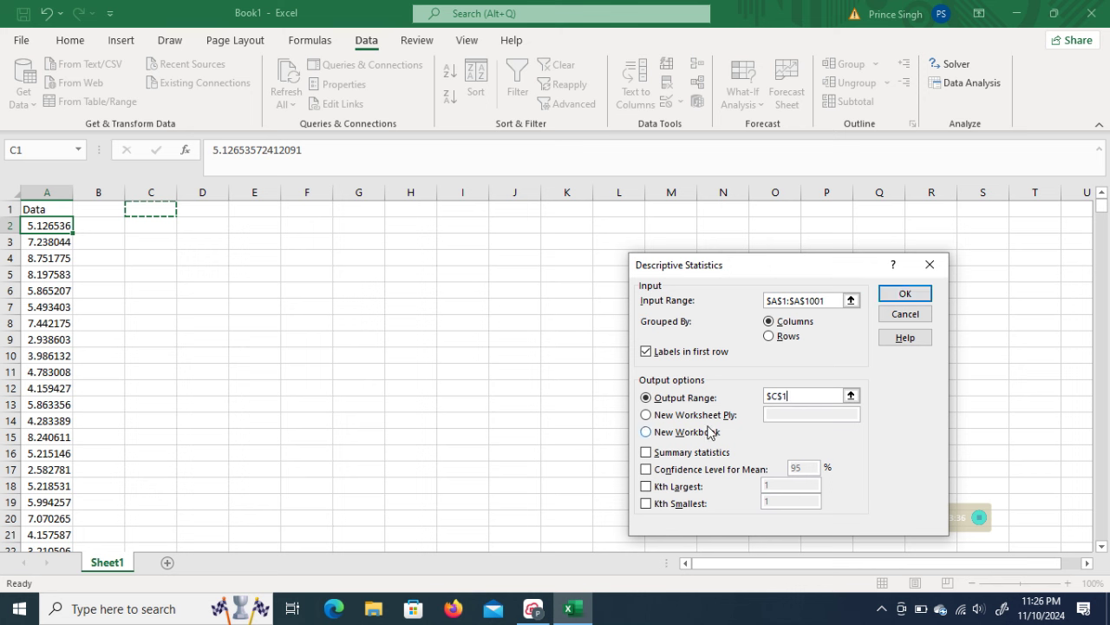
left_click(646, 453)
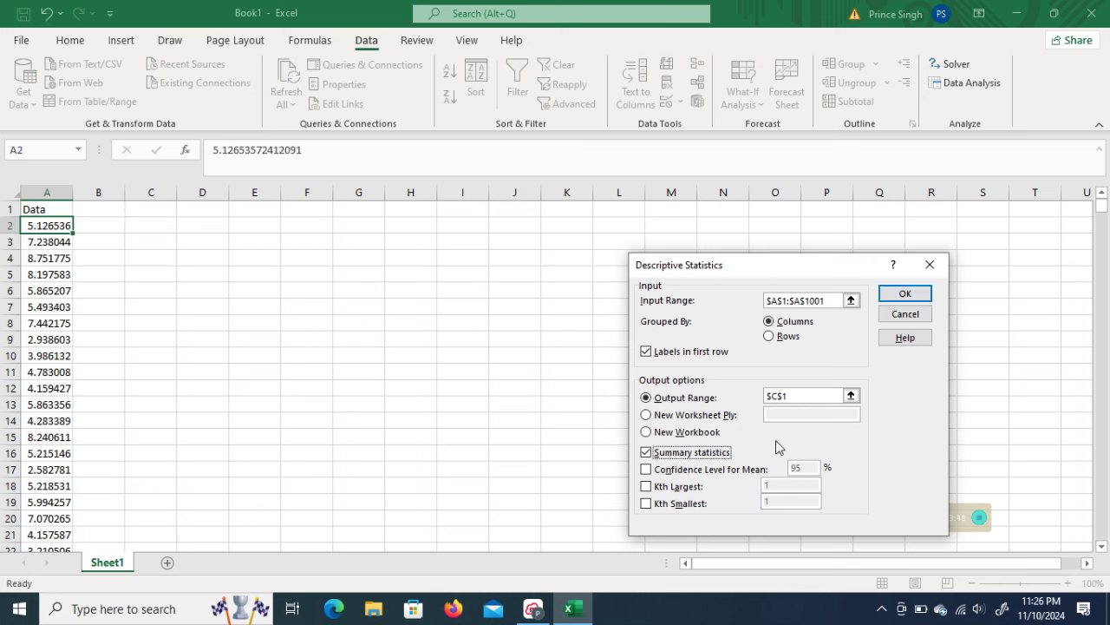
left_click(926, 298)
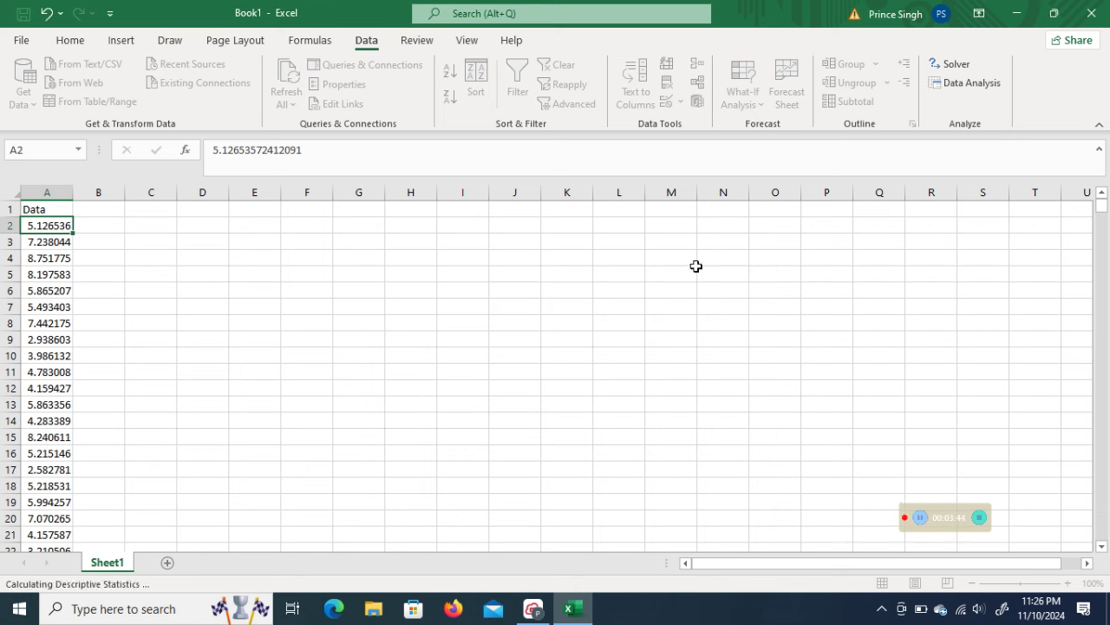
Autofit columns C and D to the contents of the summary statistics table, and clear the table's selection
double_click(231, 185)
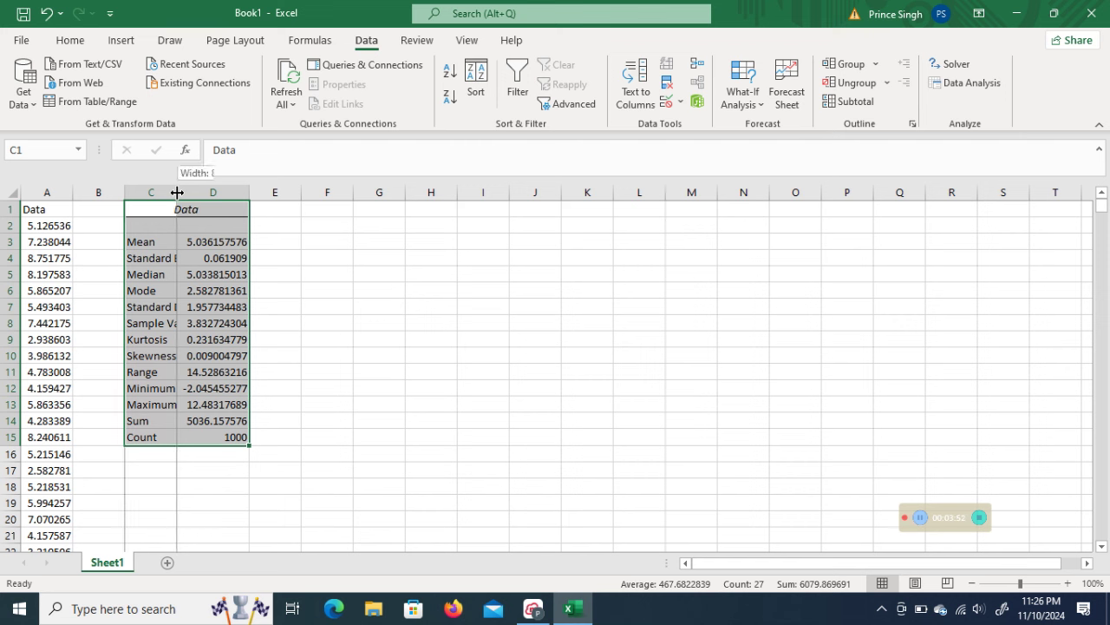
double_click(177, 192)
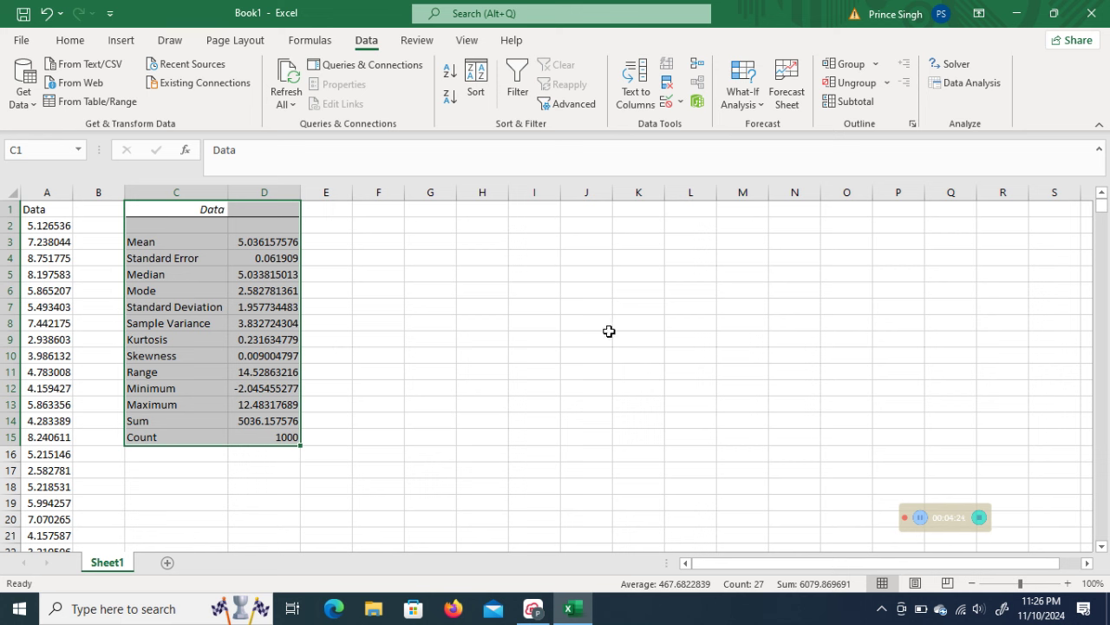
left_click(393, 211)
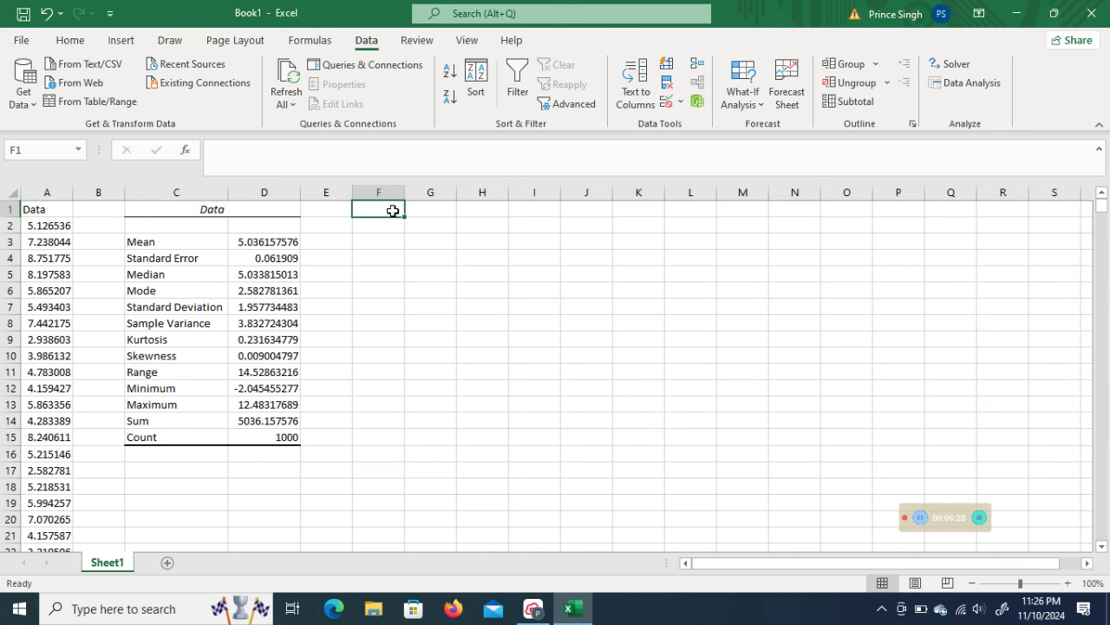
Enter the heading Bin in cell F1
type("Bin")
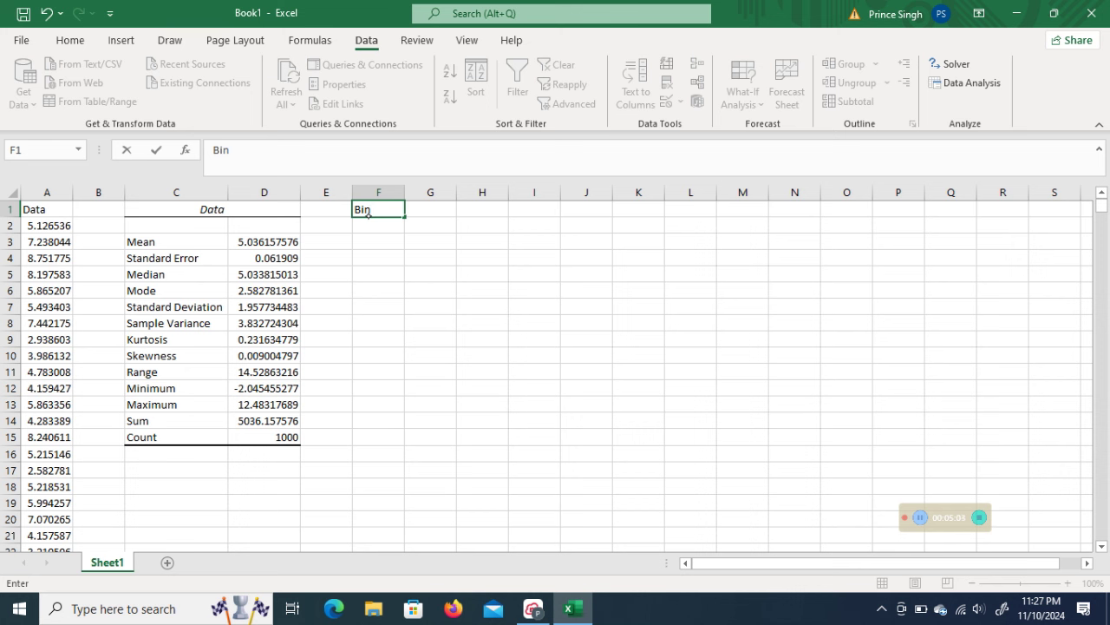
Handwrite the bin width calculation 14/20 = 0.7 in ink on the empty area around columns N to Q, marking up its figures
mouse_move(820, 227)
left_mouse_down()
mouse_move(824, 246)
mouse_move(812, 250)
mouse_move(838, 251)
mouse_move(813, 269)
mouse_move(881, 234)
mouse_move(906, 245)
left_mouse_up()
left_click(886, 241)
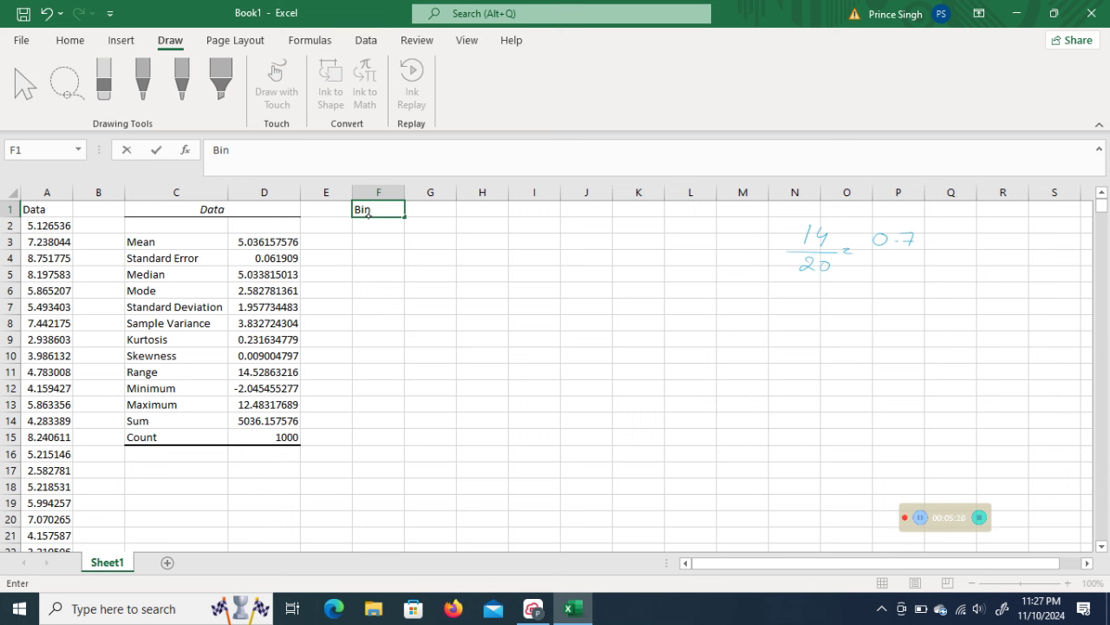
mouse_move(911, 219)
left_mouse_down()
mouse_move(865, 224)
mouse_move(920, 265)
mouse_move(911, 221)
left_mouse_up()
mouse_move(805, 260)
left_mouse_down()
mouse_move(799, 283)
mouse_move(830, 283)
left_mouse_up()
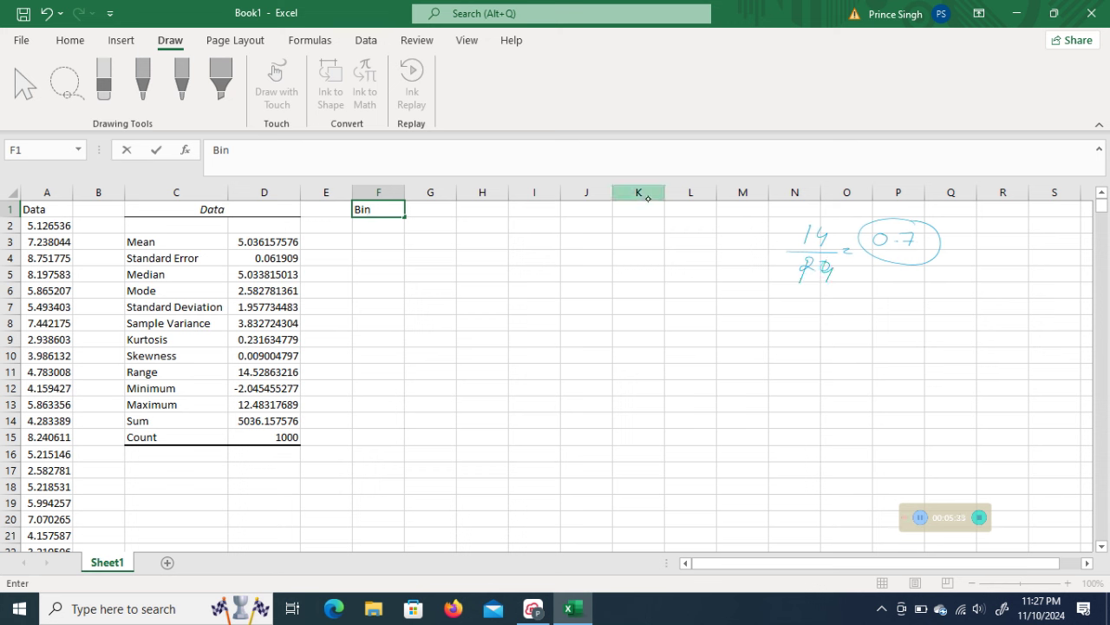
mouse_move(874, 243)
left_mouse_down()
mouse_move(934, 241)
mouse_move(957, 255)
left_mouse_up()
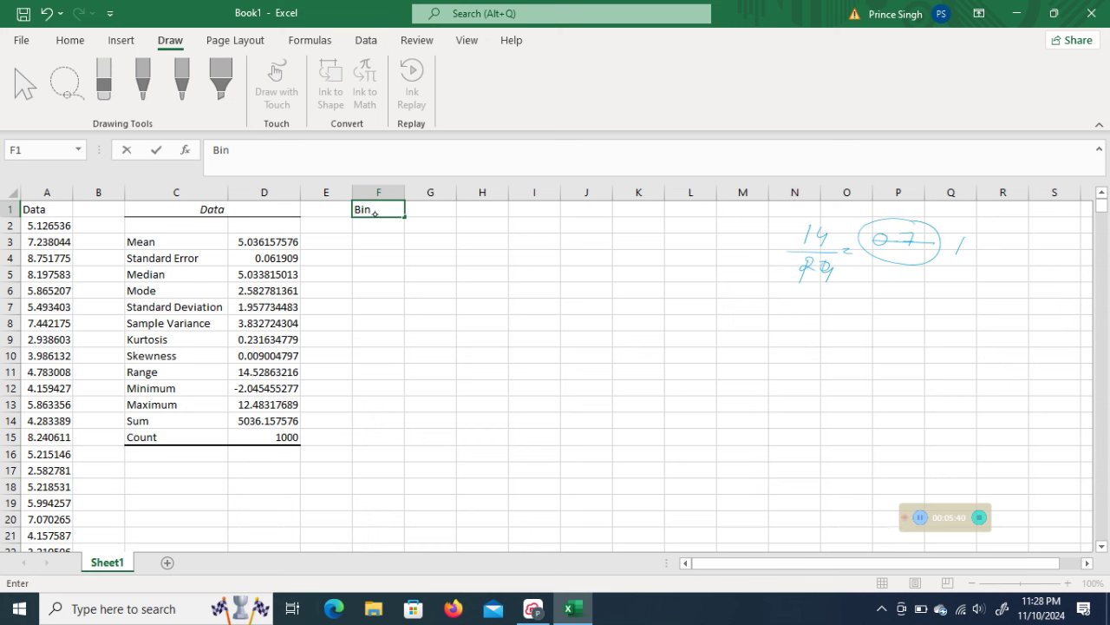
left_click_drag(807, 232, 840, 245)
Commit the Bin heading, select cell F2 and erase the handwritten calculation from the sheet
left_click(374, 225)
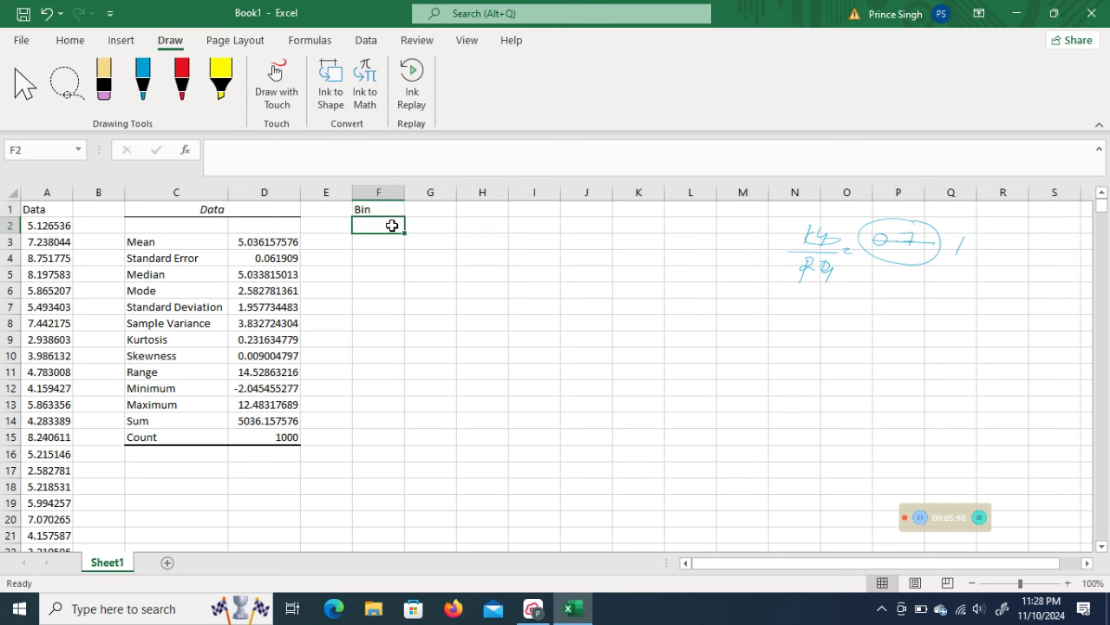
left_click(103, 78)
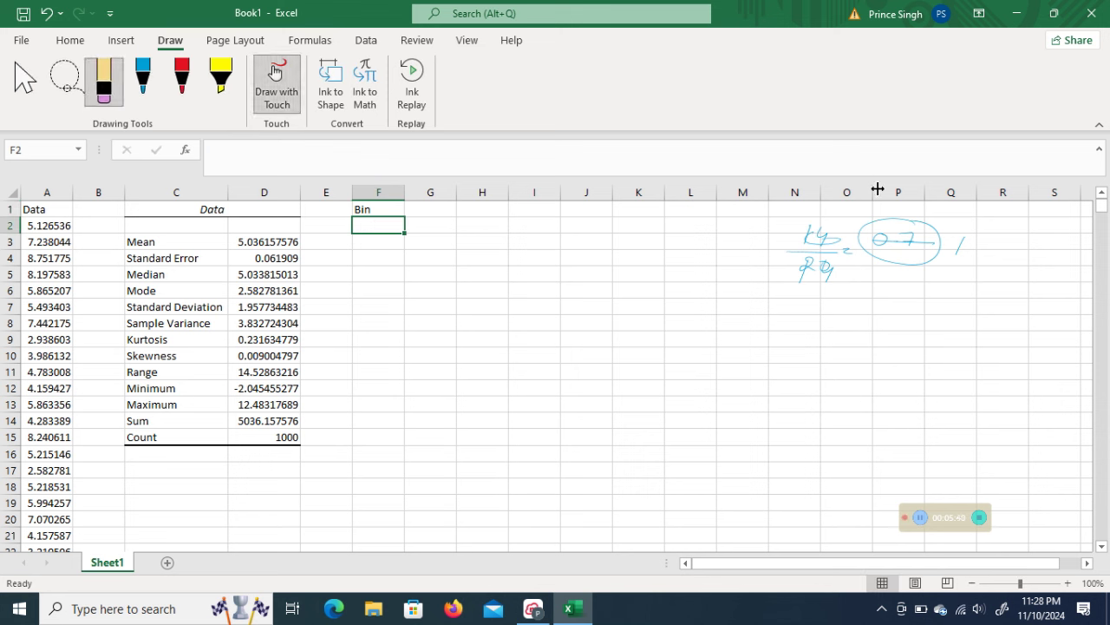
mouse_move(819, 241)
left_mouse_down()
mouse_move(868, 240)
mouse_move(774, 257)
mouse_move(825, 290)
mouse_move(804, 277)
mouse_move(859, 251)
left_mouse_up()
left_click_drag(969, 251, 959, 245)
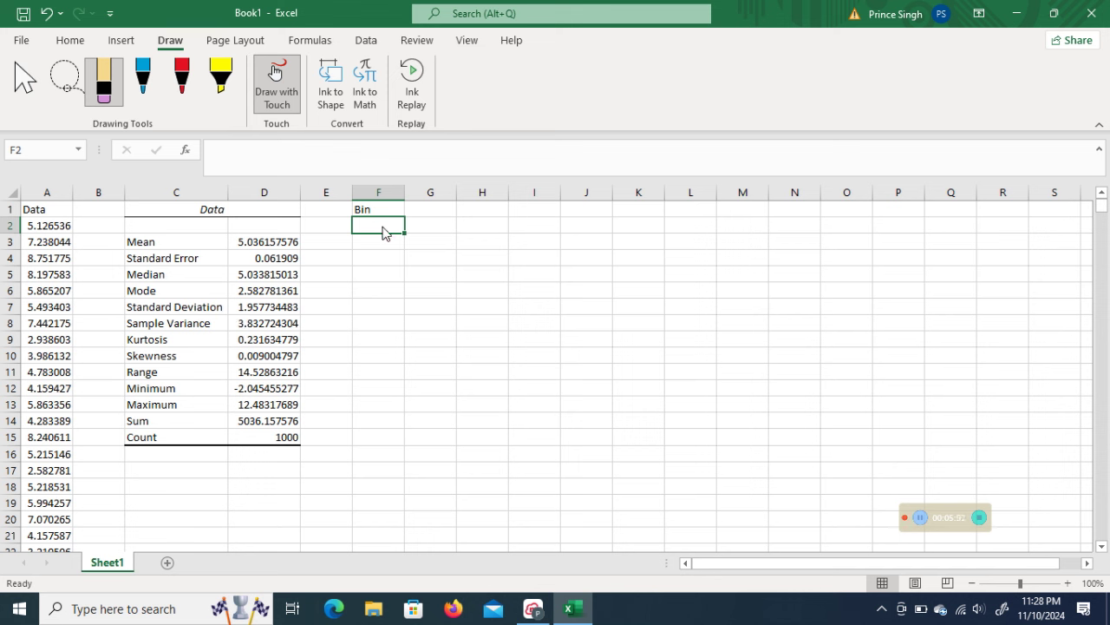
Enter the first bin value -2 in F2 and the formula =F2+0.7 in F3
type("-2")
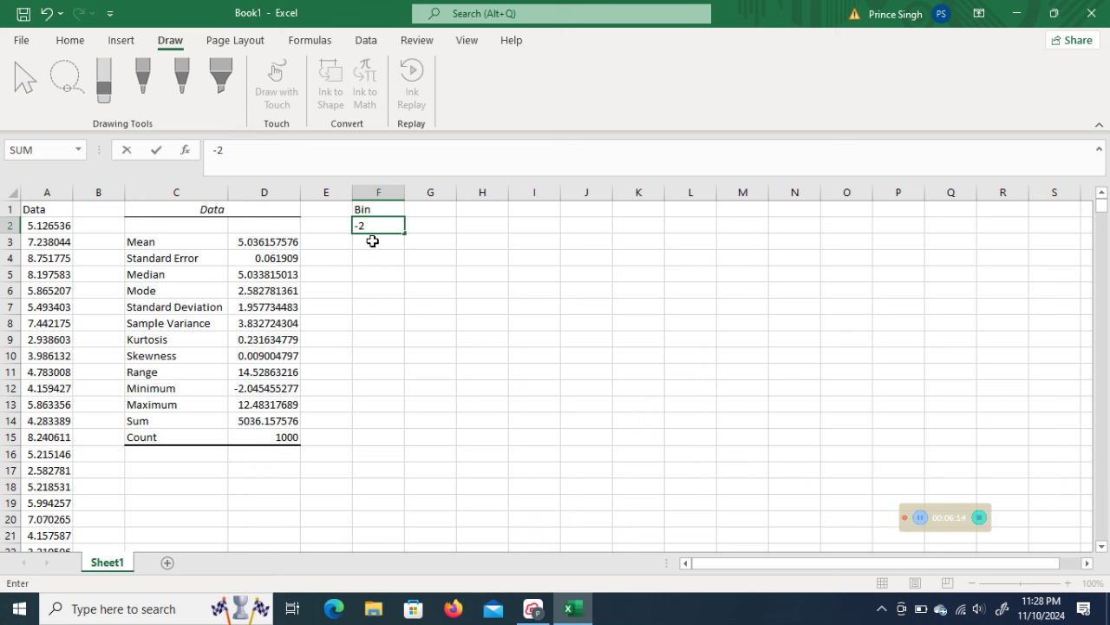
key("Return")
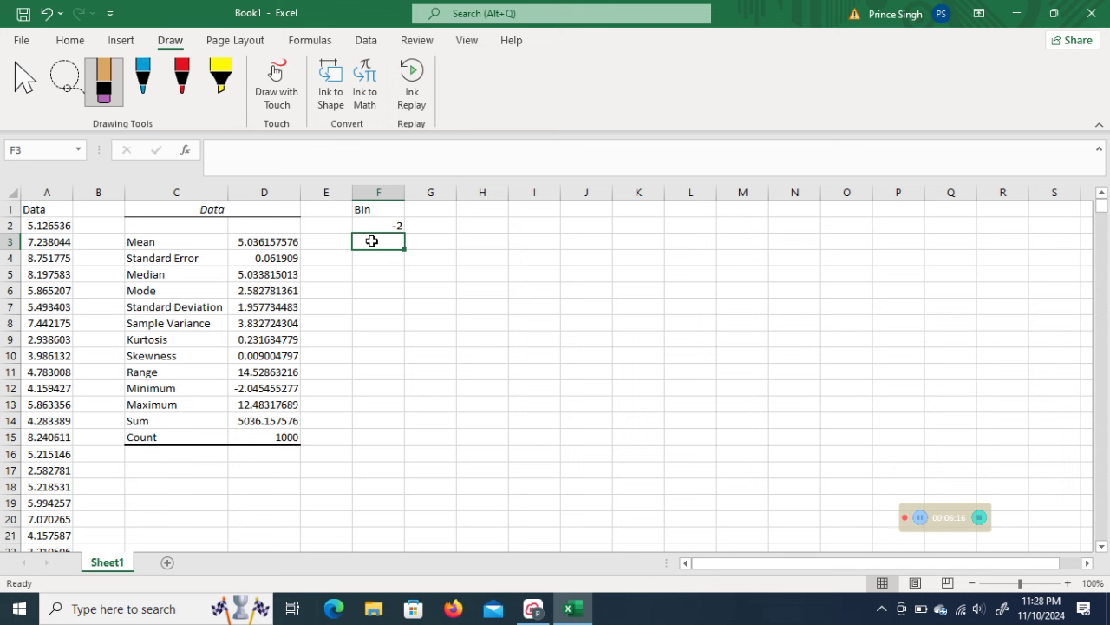
type("=")
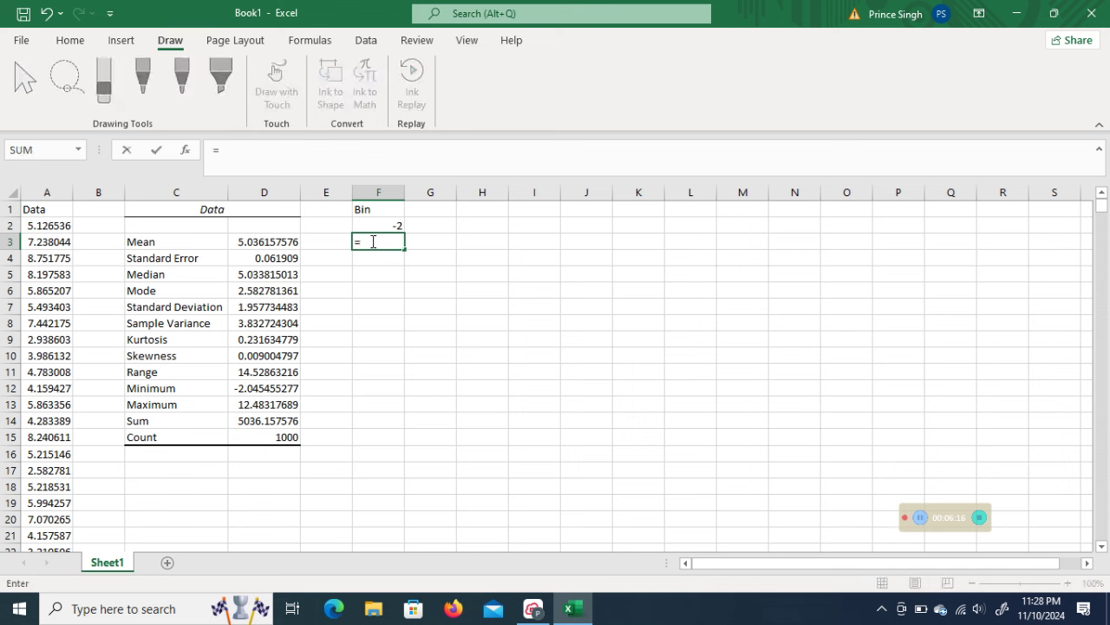
left_click(392, 226)
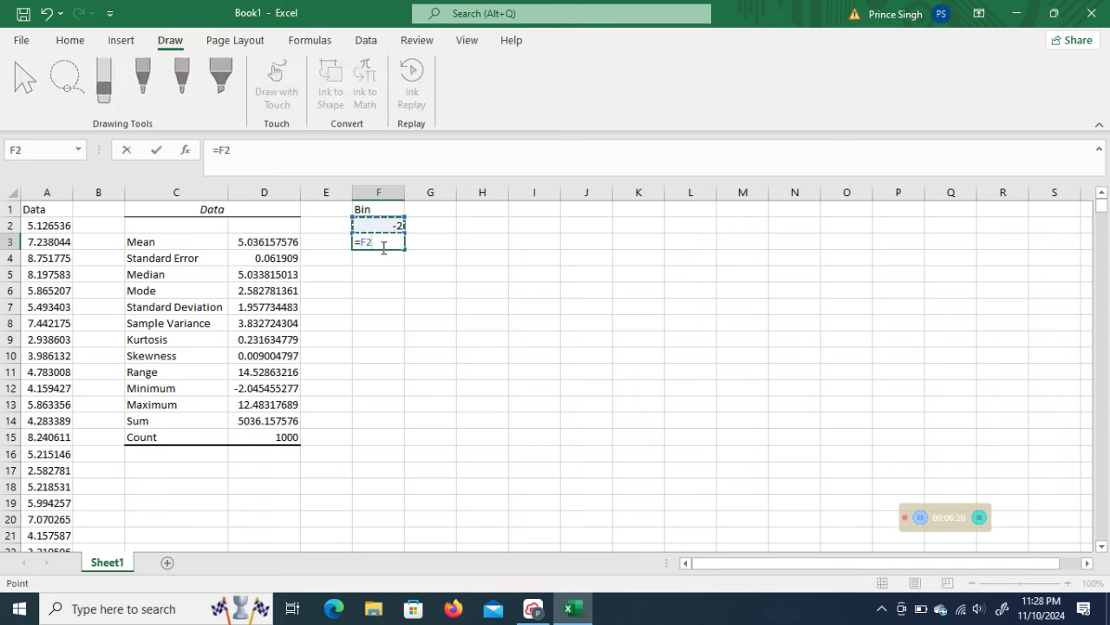
type("+0.7")
key("Tab")
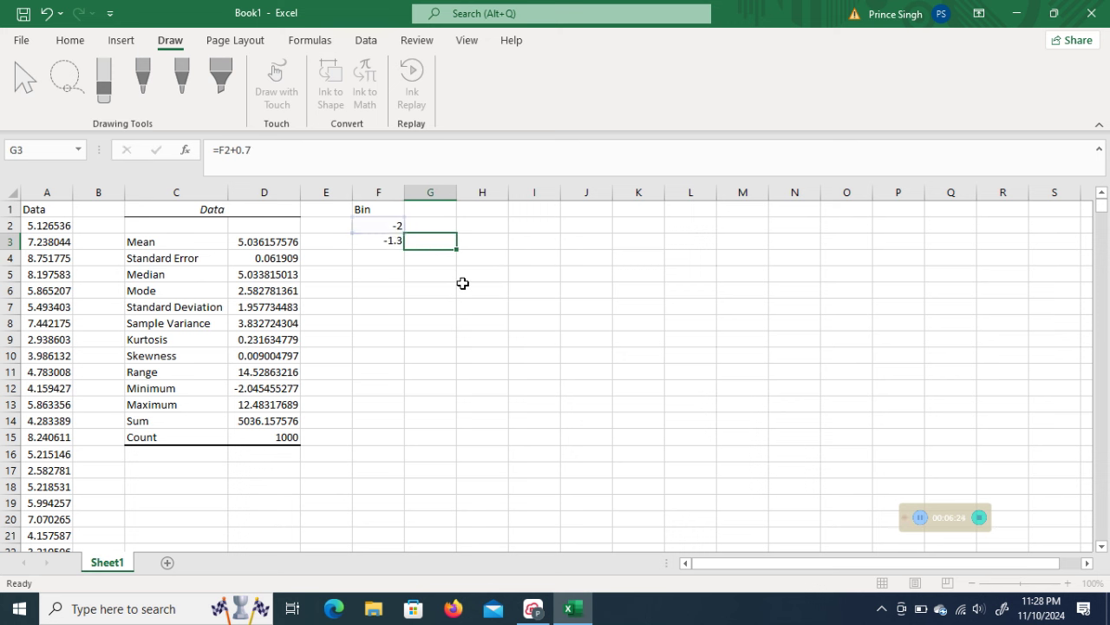
Fill the bin formula from F3 down to F23
left_click(392, 241)
left_click_drag(403, 251, 401, 535)
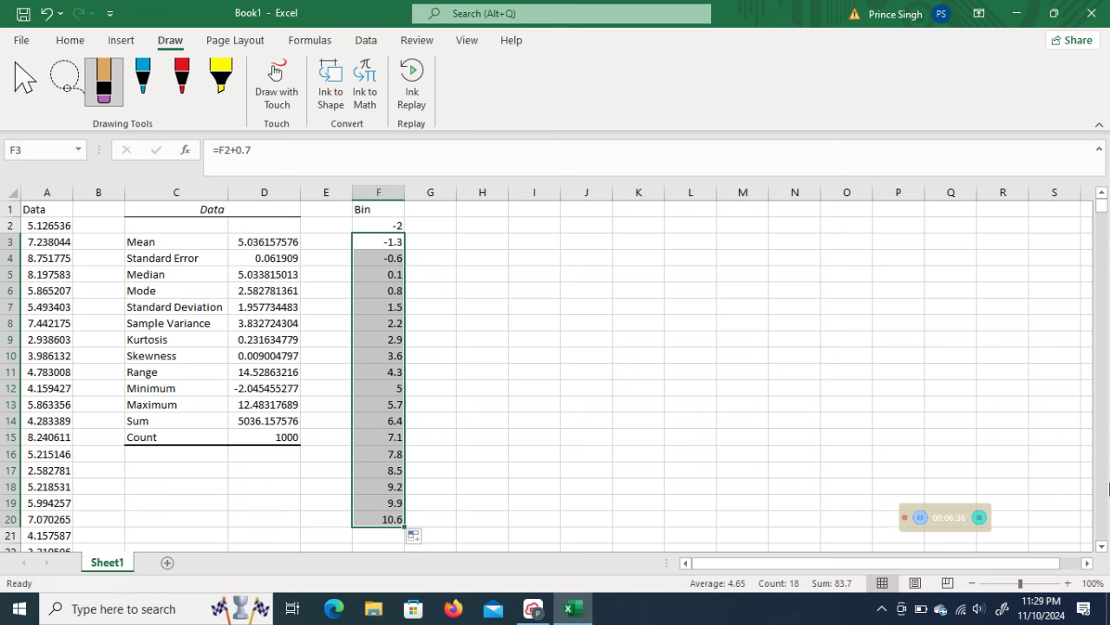
scroll(1103, 543, "down", 2)
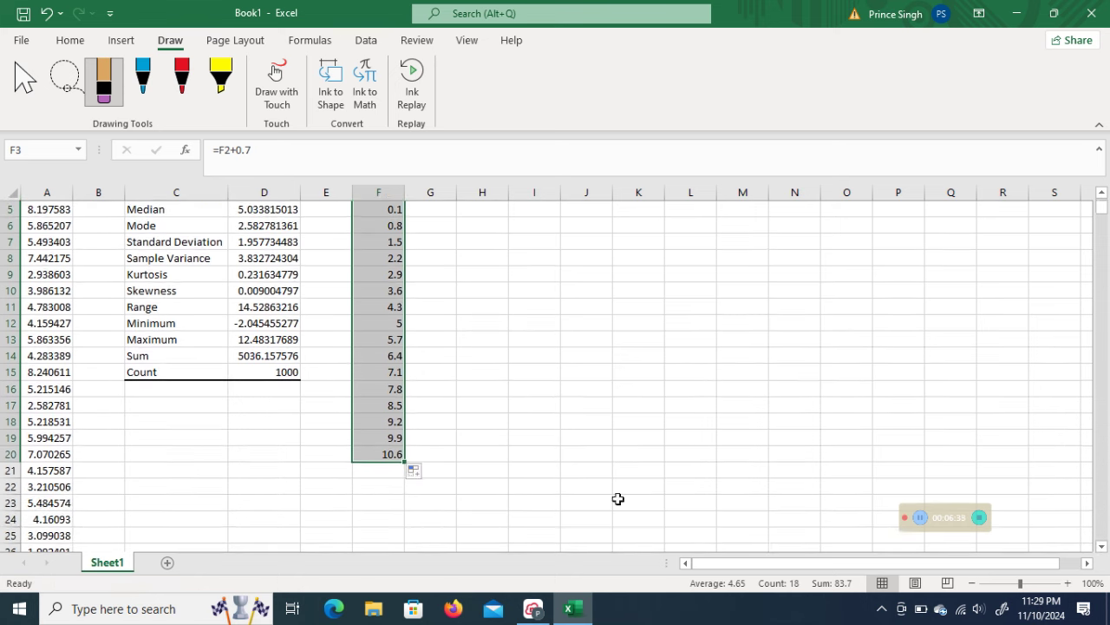
left_click_drag(404, 460, 405, 511)
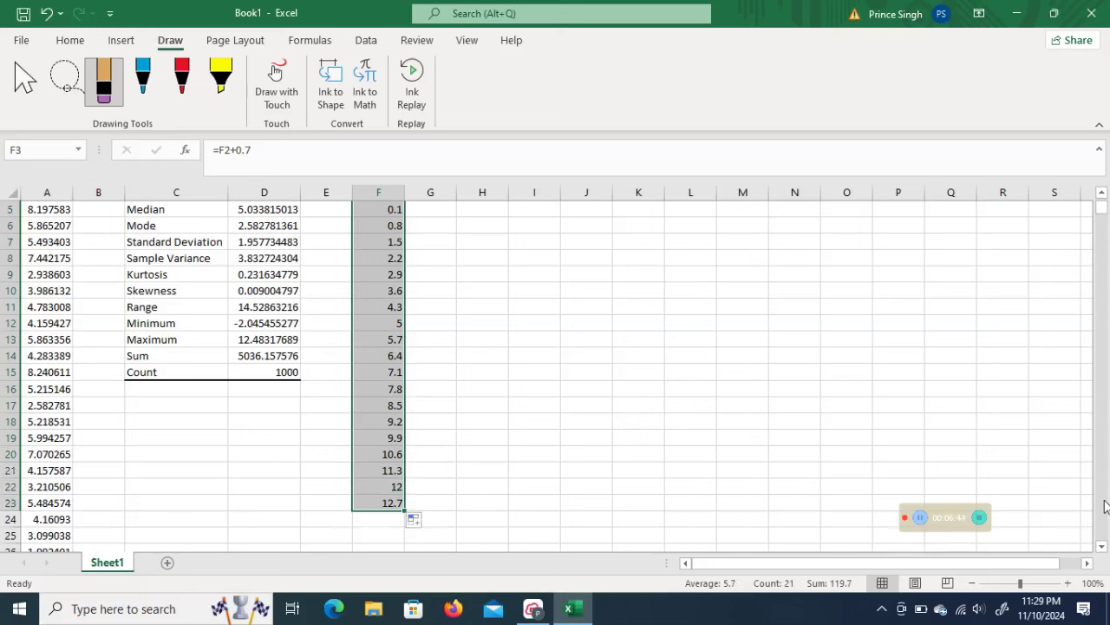
left_click_drag(1102, 209, 1102, 199)
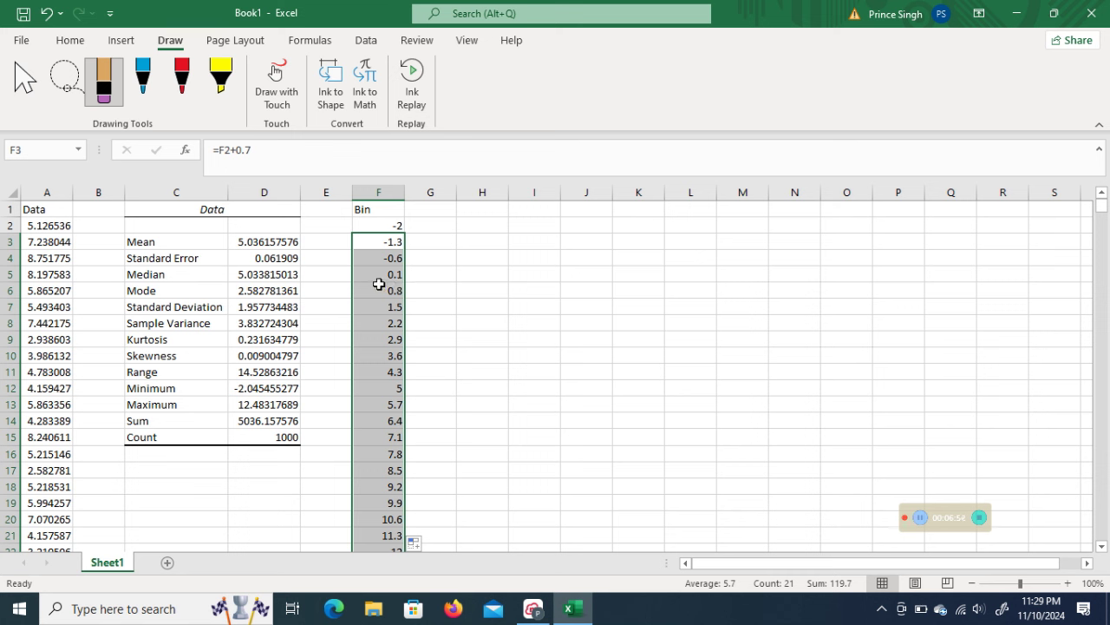
Change the first bin value in F2 to -2.7
left_click(394, 226)
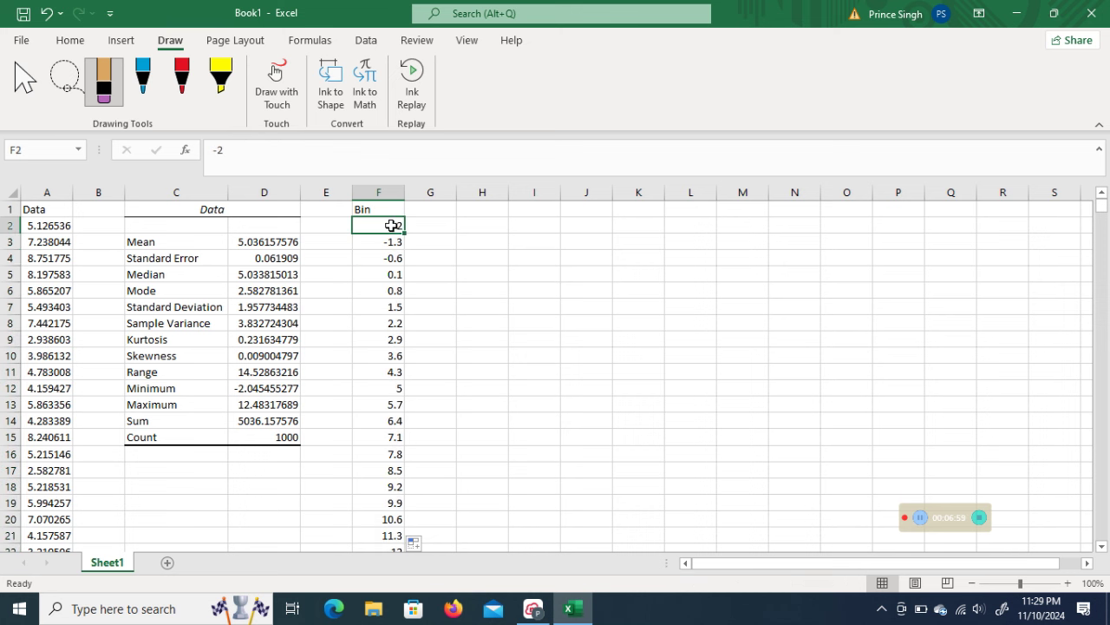
left_click(228, 151)
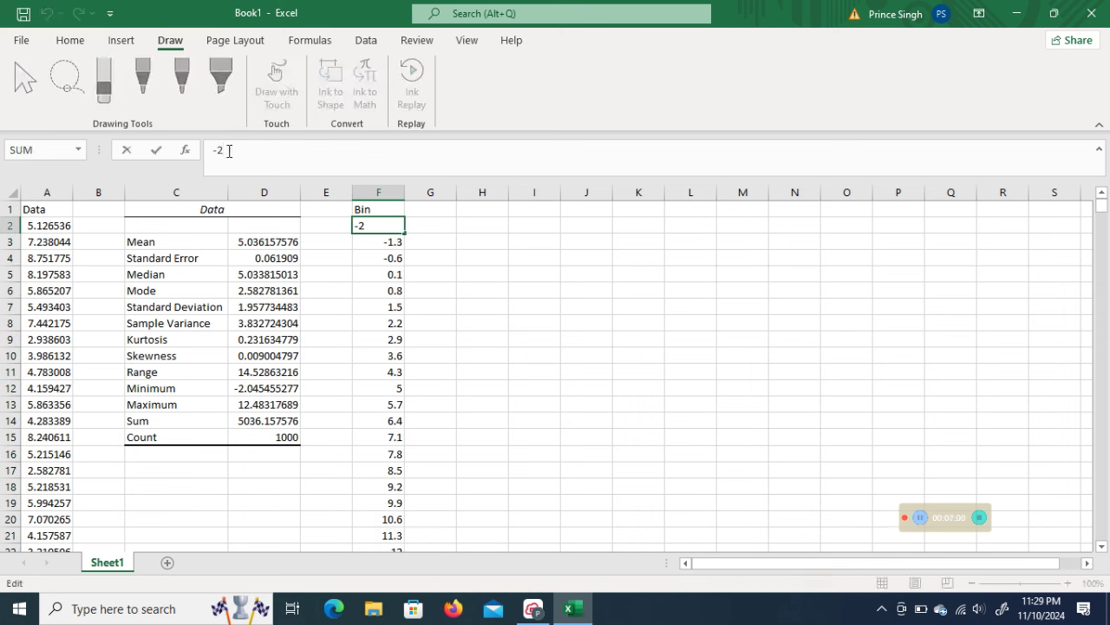
type(".7")
key("Tab")
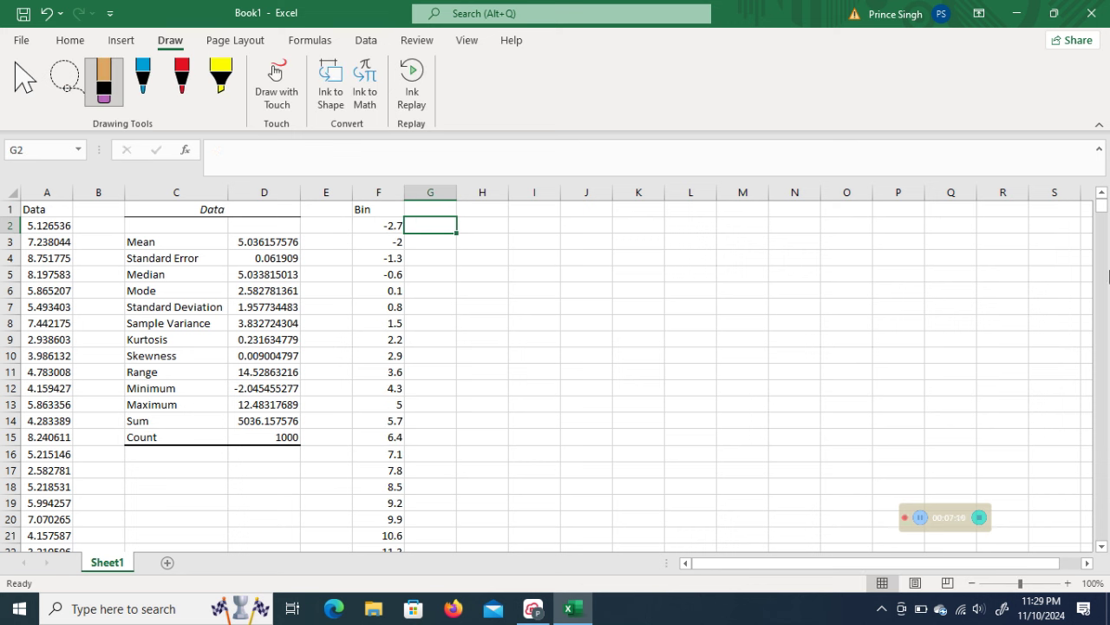
Extend the bin formula one more row, from F23 to F24
mouse_move(1101, 207)
left_mouse_down()
mouse_move(1104, 228)
mouse_move(1102, 206)
left_mouse_up()
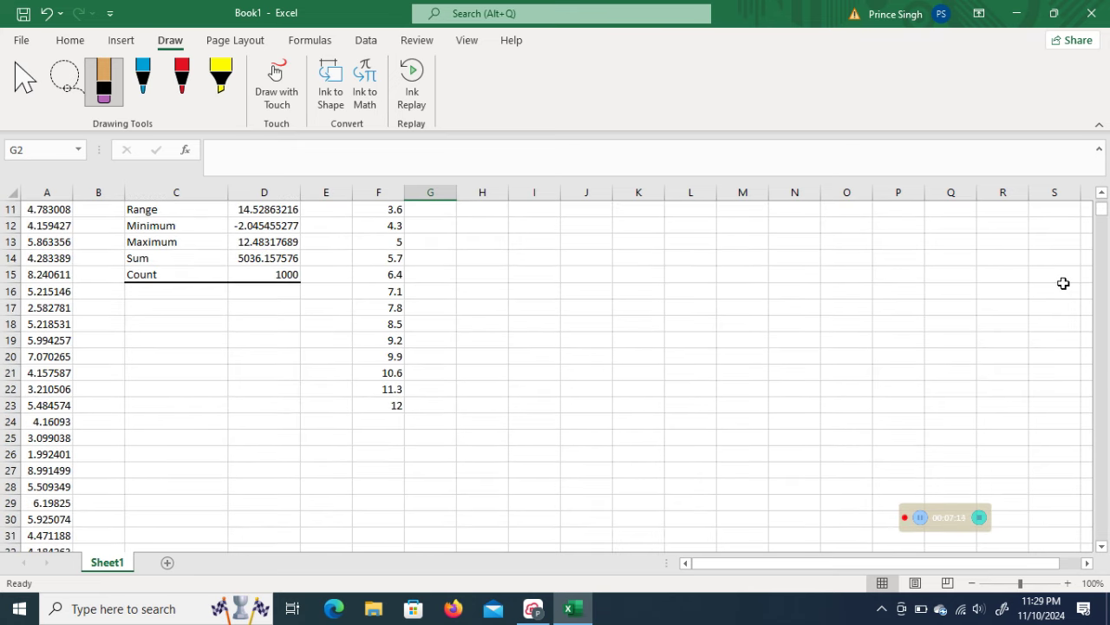
left_click(377, 405)
left_click_drag(404, 413, 400, 425)
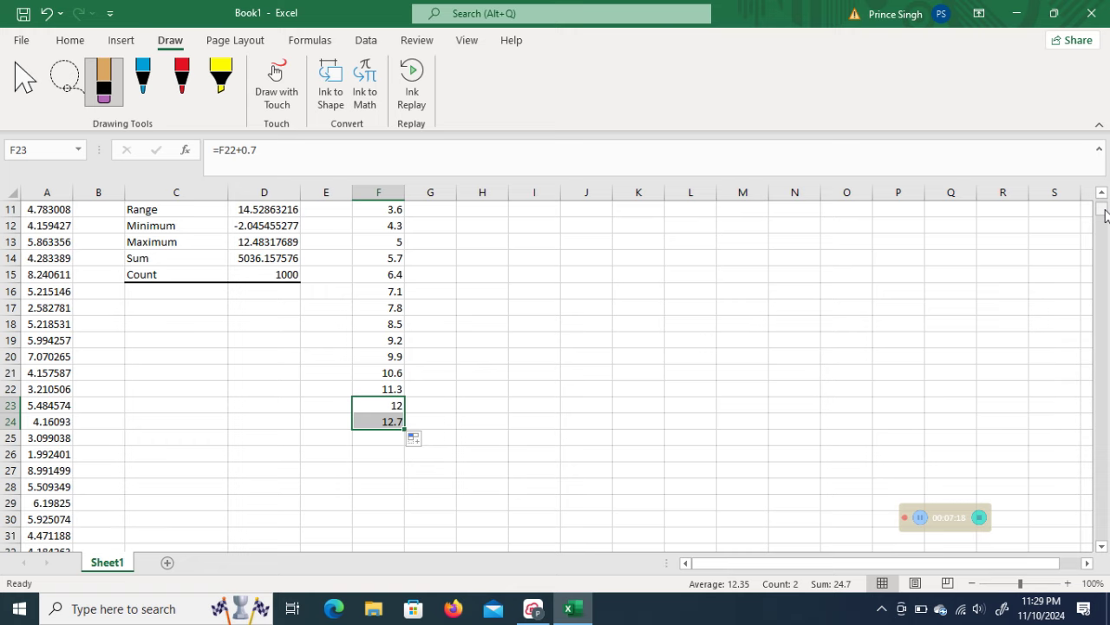
left_click_drag(1105, 215, 1104, 201)
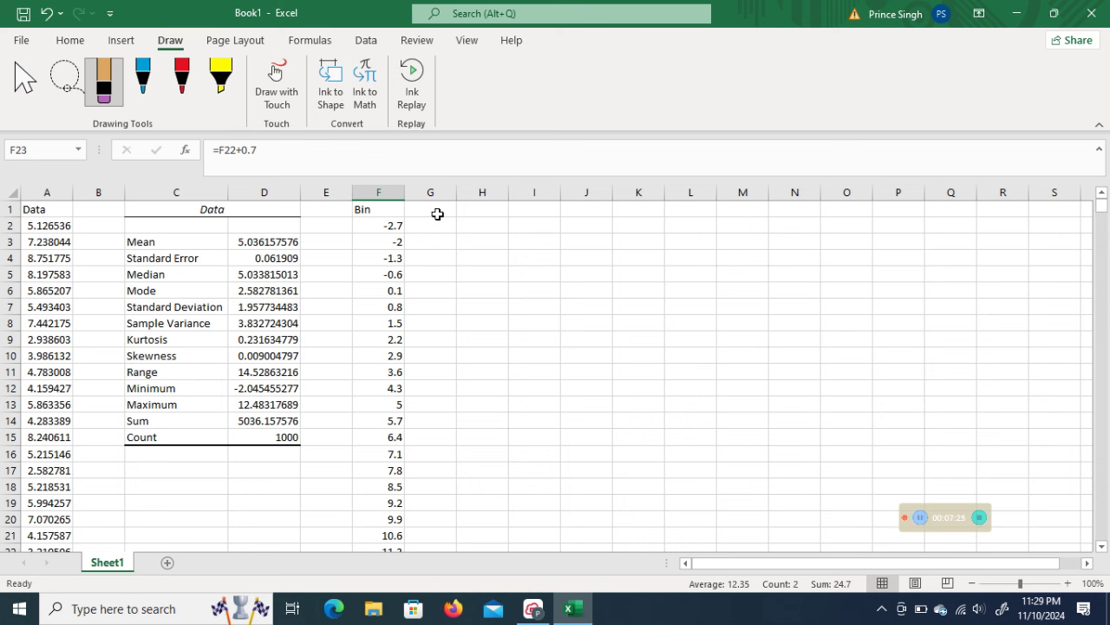
Start a Histogram analysis with the random numbers in $A$2:$A$1001 as the input range
left_click(364, 42)
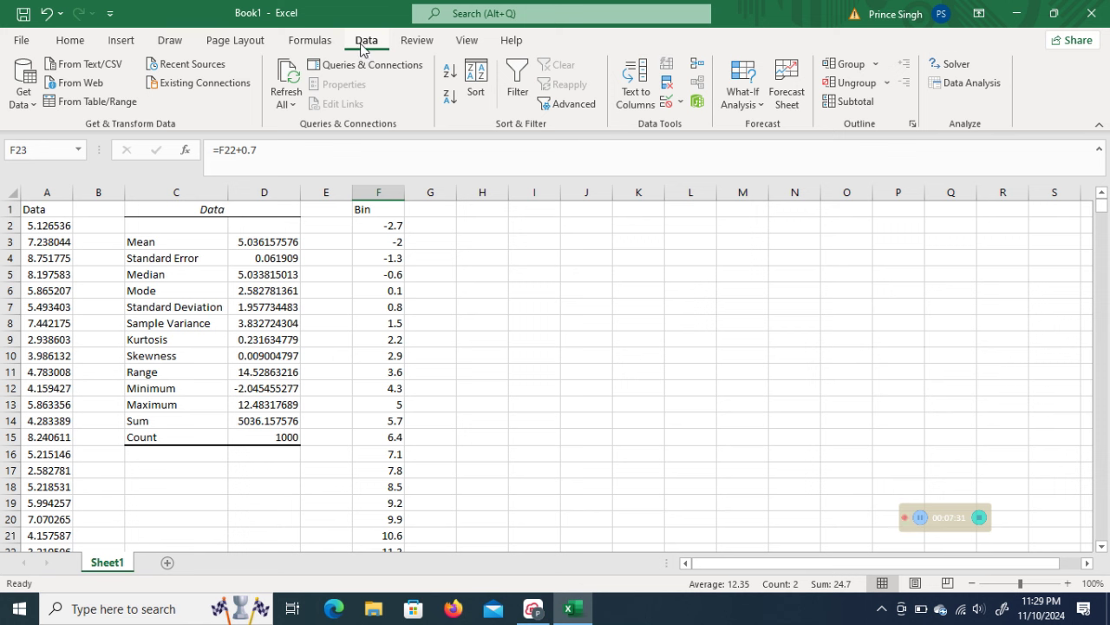
left_click(978, 87)
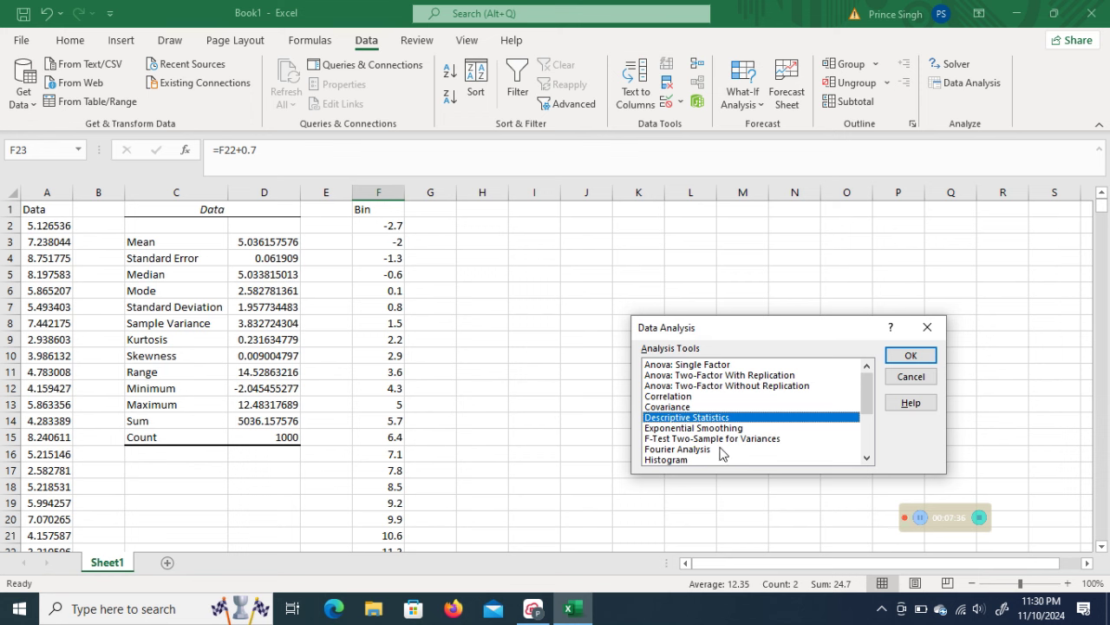
left_click(666, 460)
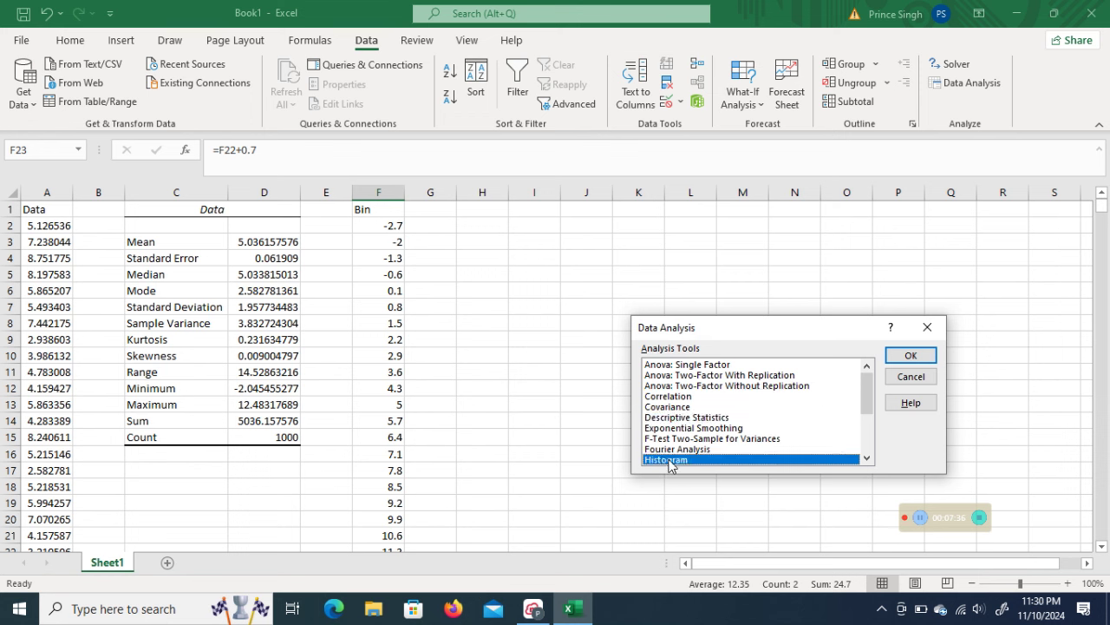
left_click(913, 356)
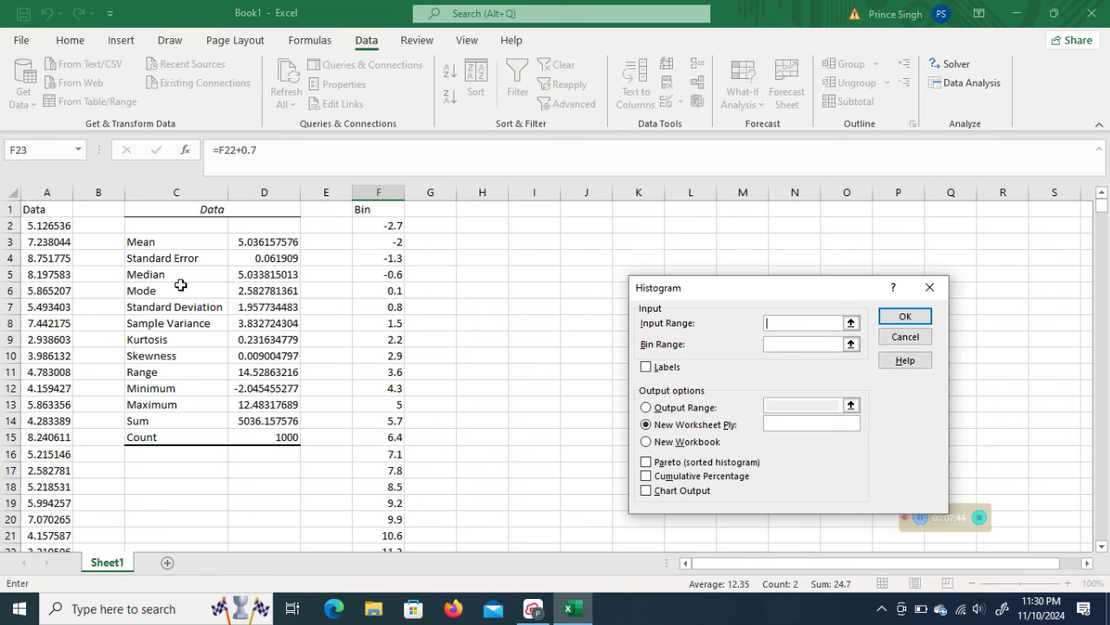
left_click(42, 225)
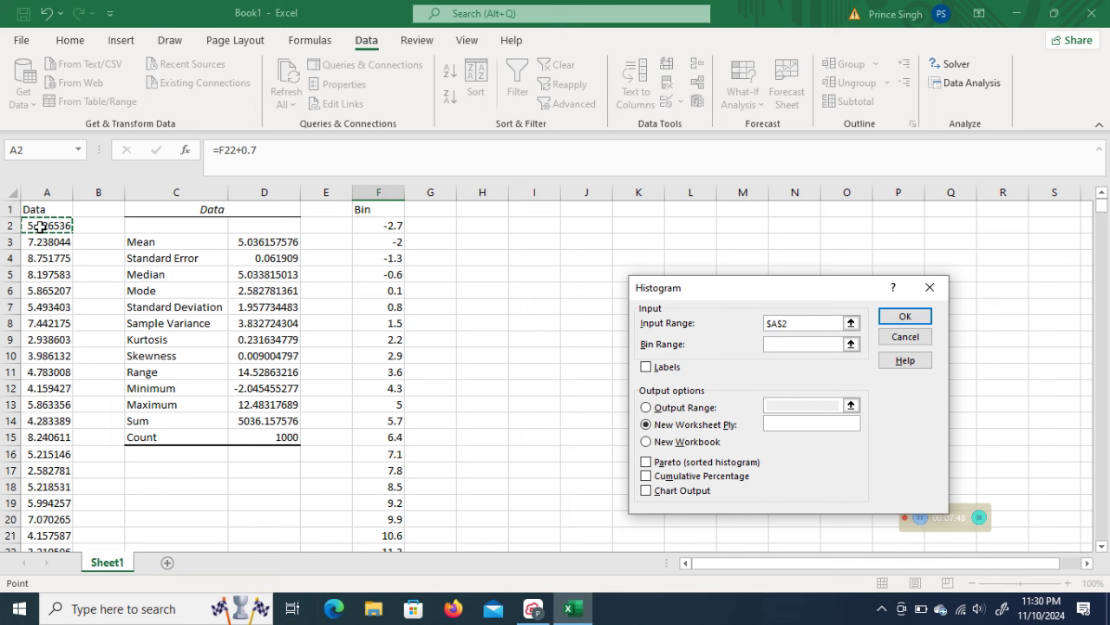
key("ctrl+shift+Down")
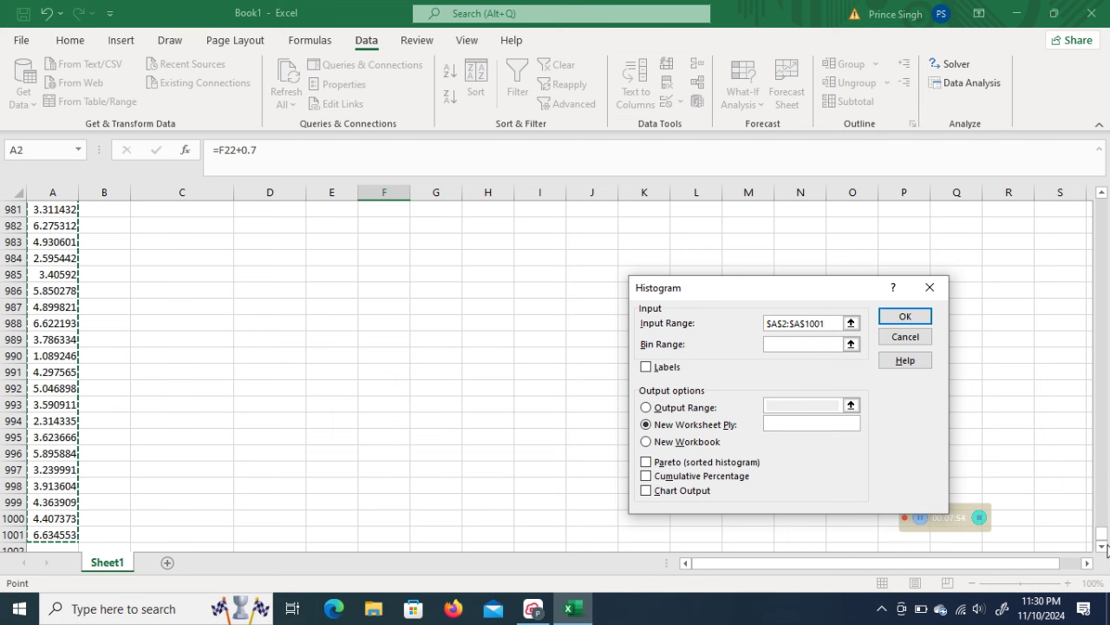
left_click_drag(1102, 531, 1103, 170)
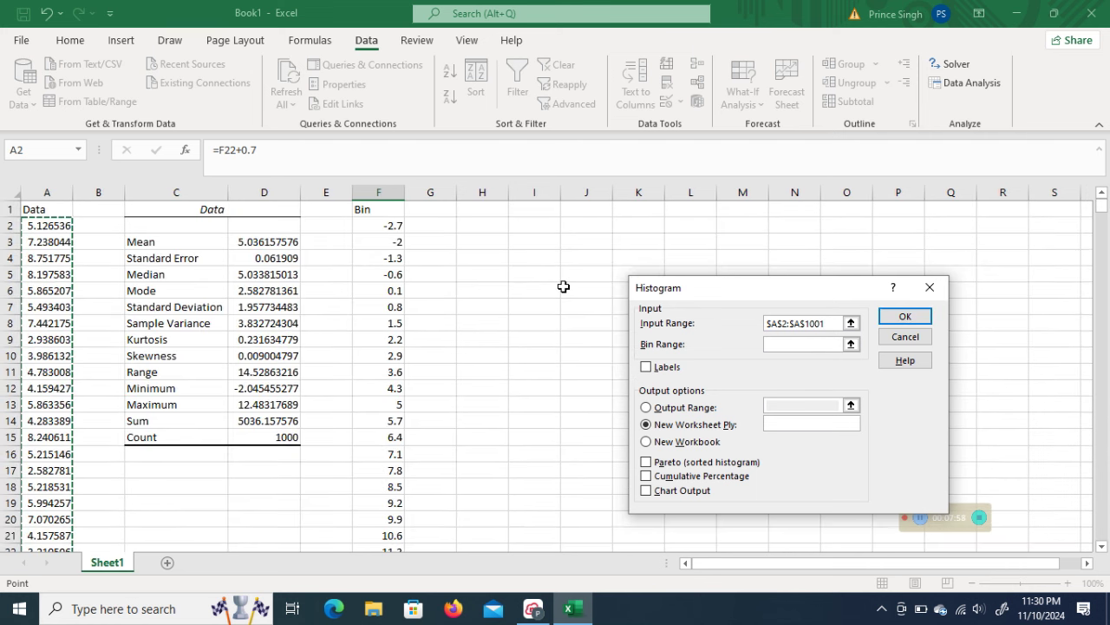
Set the histogram's bin range to the bin values in $F$2:$F$24
left_click(782, 344)
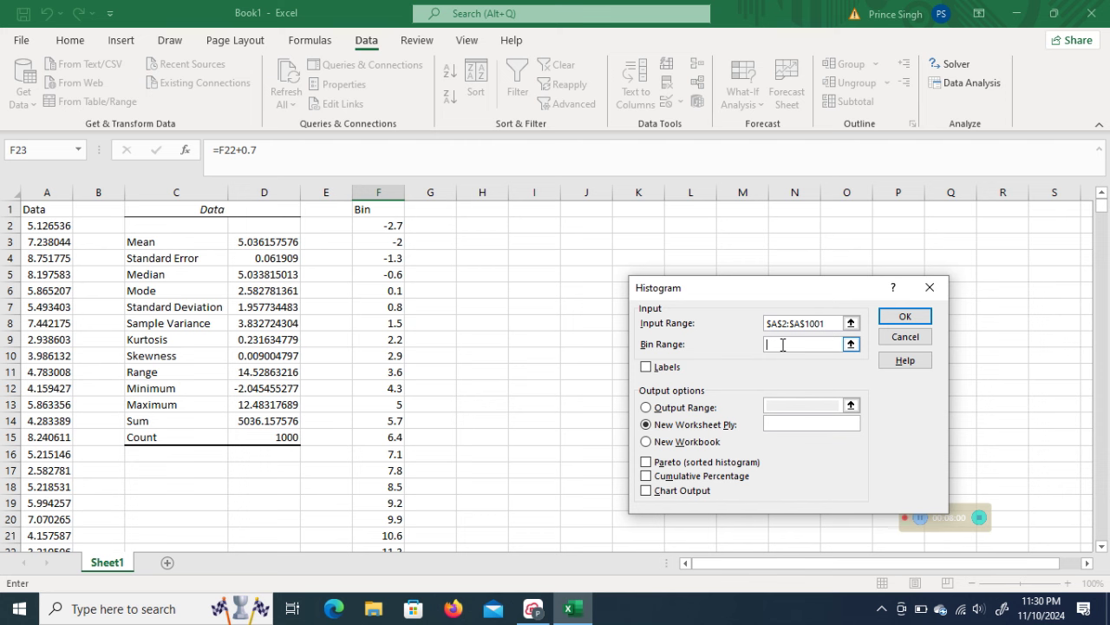
left_click(386, 223)
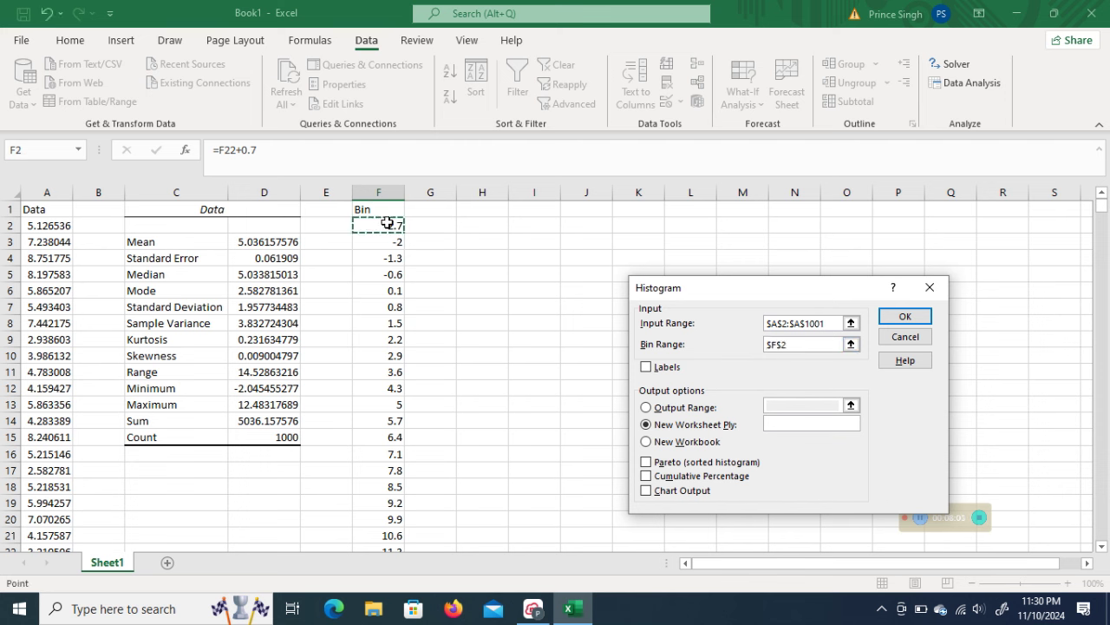
key("ctrl+shift+Down")
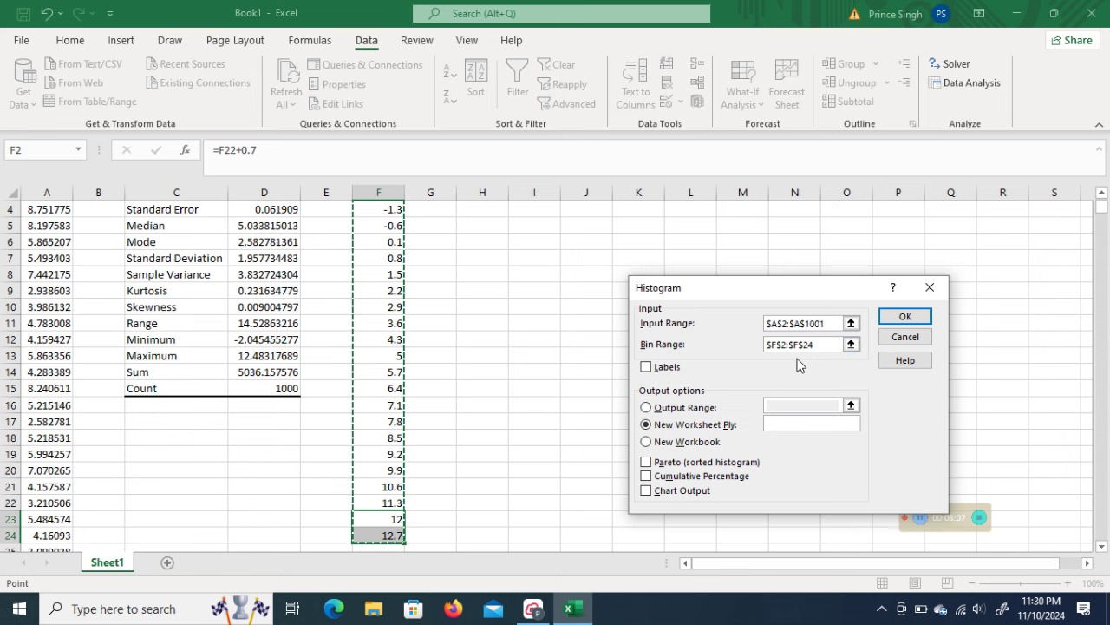
Set the histogram's output range to cell G1 and run the analysis
left_click(646, 407)
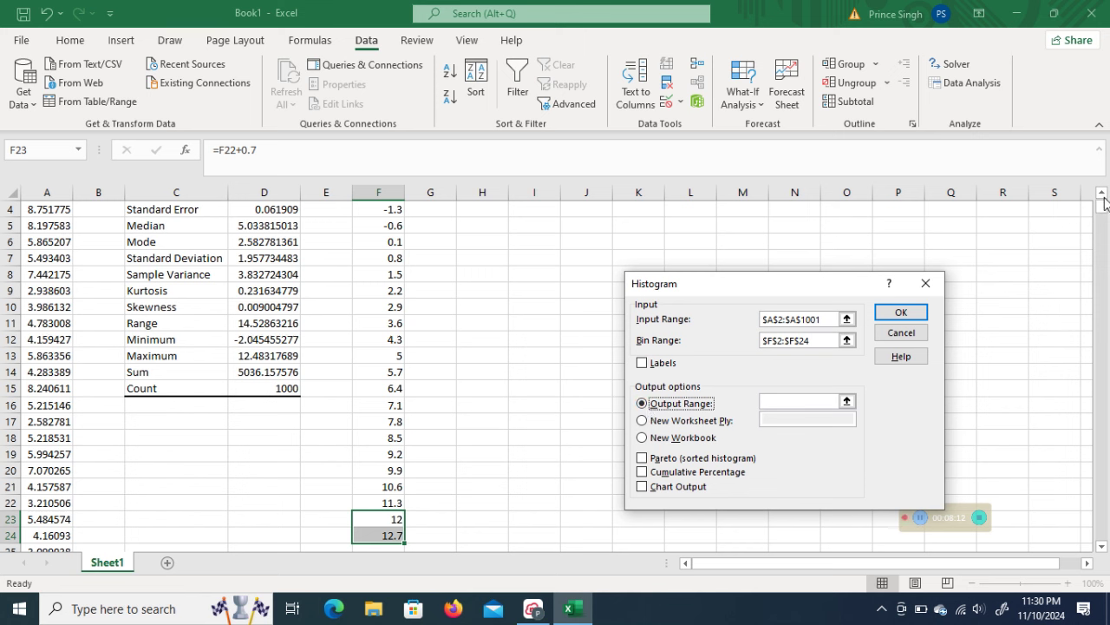
left_click(771, 400)
left_click_drag(1102, 211, 1102, 200)
left_click(428, 206)
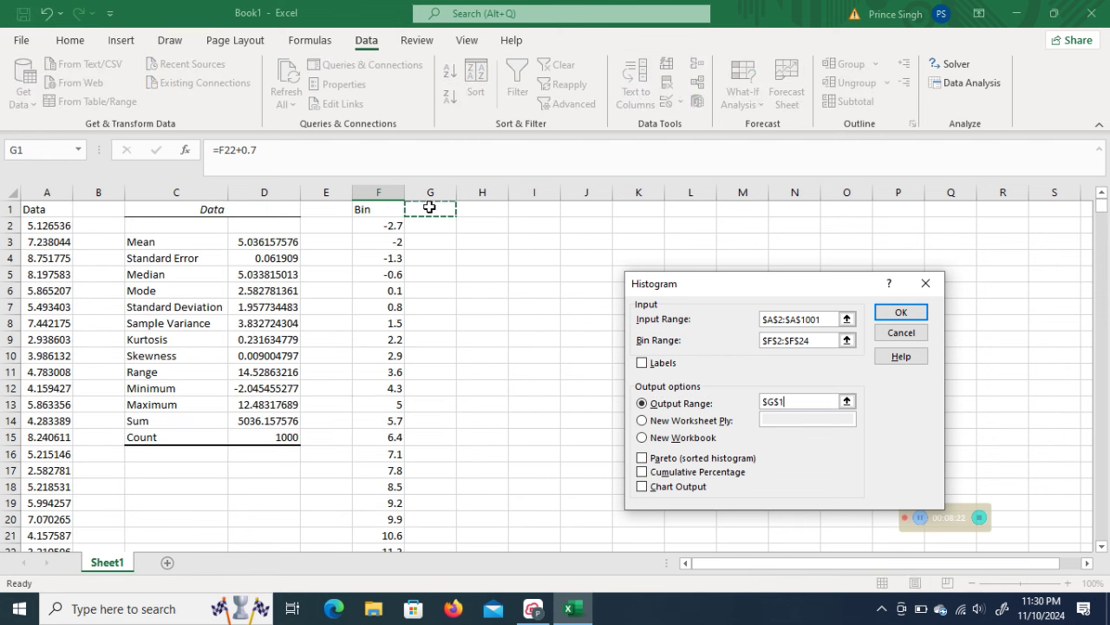
left_click(905, 314)
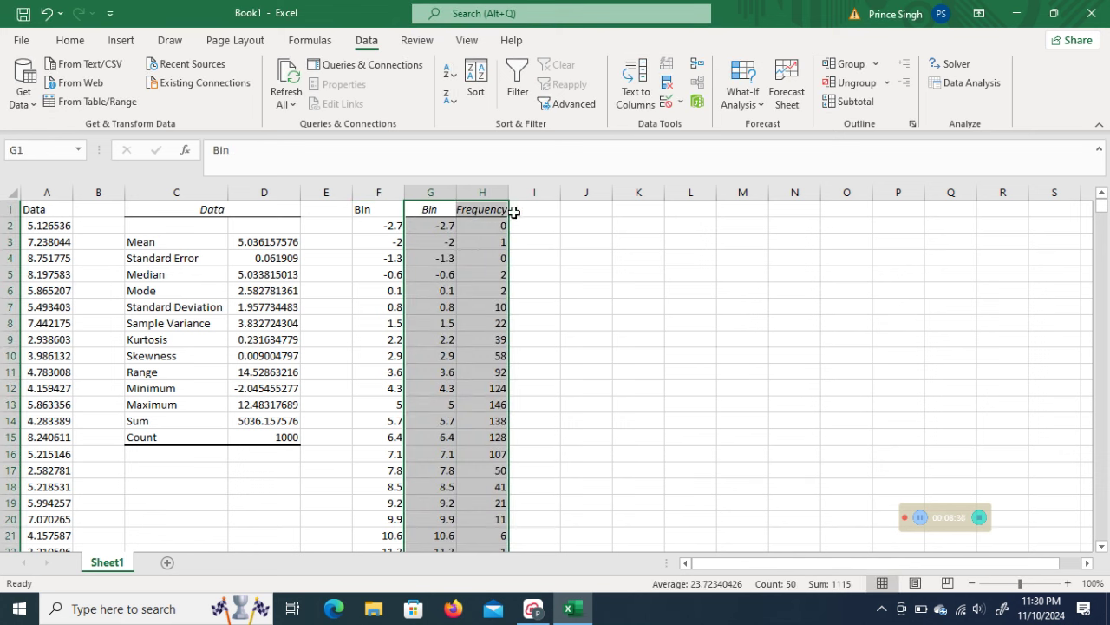
Clear the "More" row of the histogram output in cells G25:H25
left_click_drag(1102, 213, 1103, 214)
left_click_drag(1102, 547, 1103, 548)
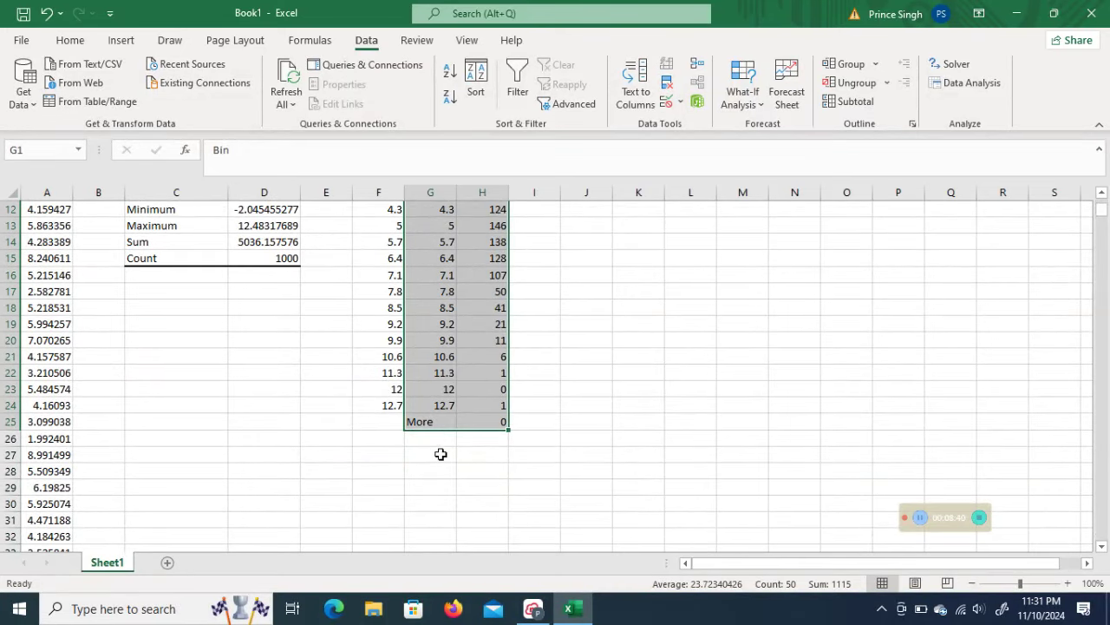
left_click(427, 422)
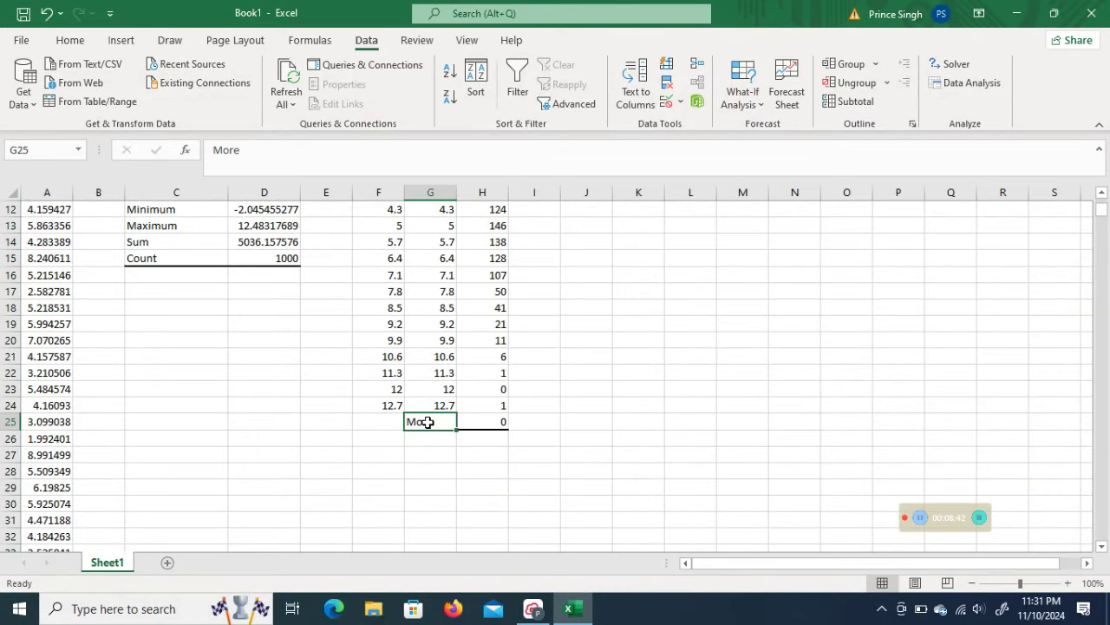
key("shift+Right")
key("Delete")
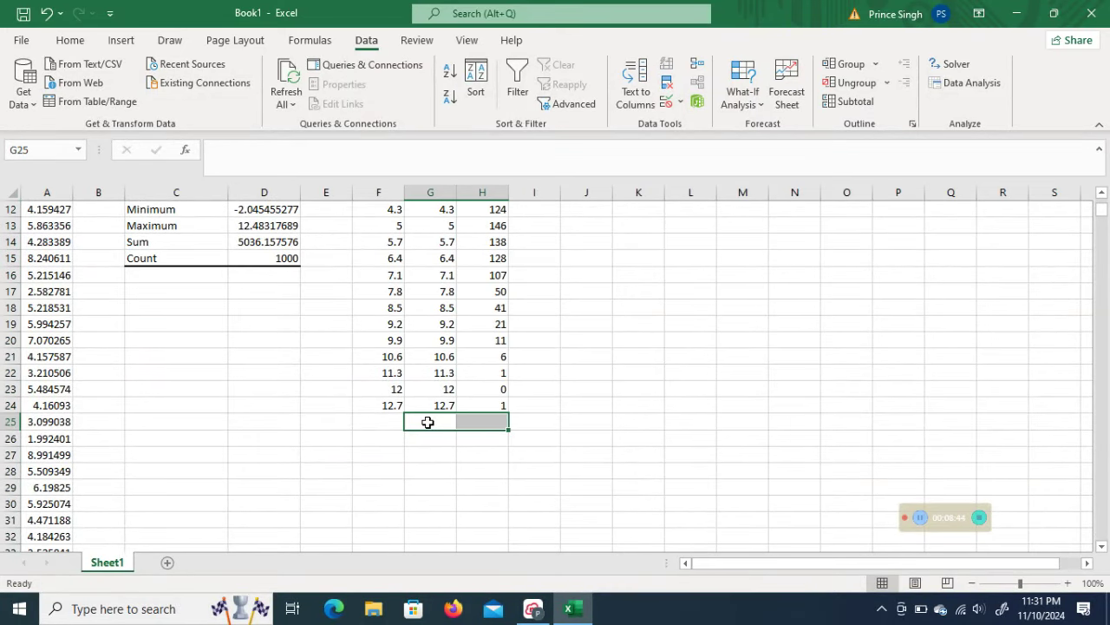
Label cell G26 "sum" and total the frequencies in H26 with =sum(H2:H24)
left_click(430, 434)
type("sum")
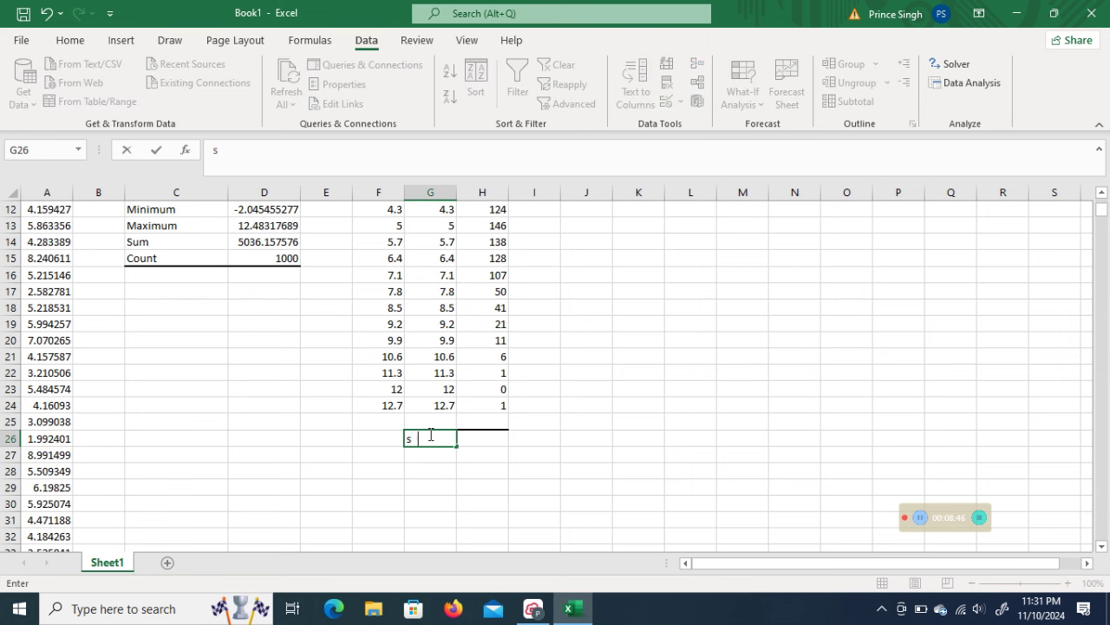
left_click(479, 439)
type("=")
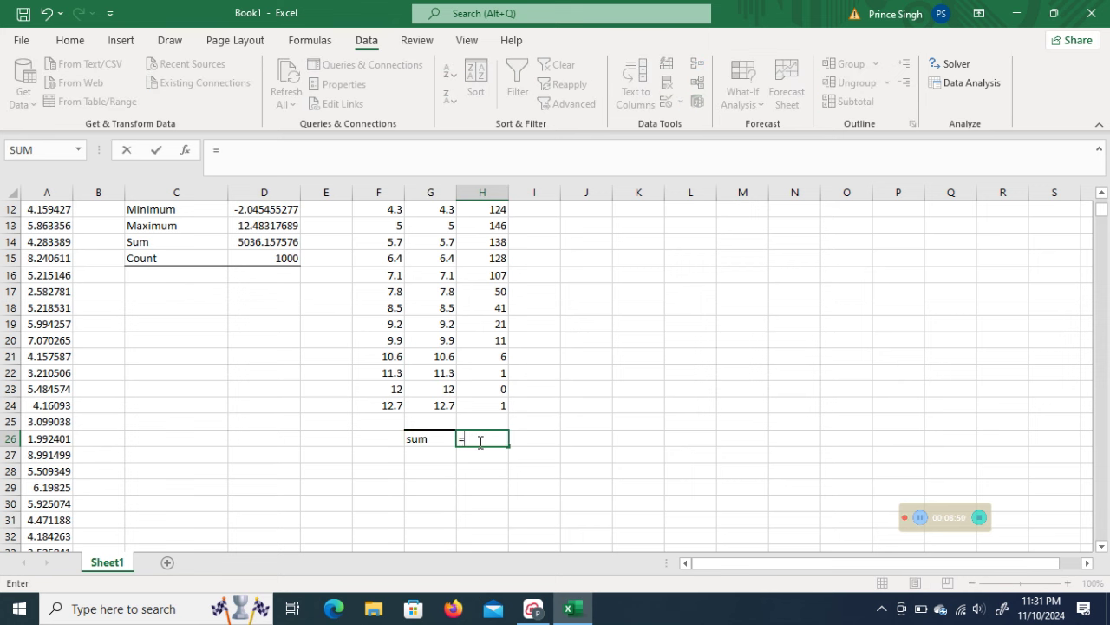
type("sum(")
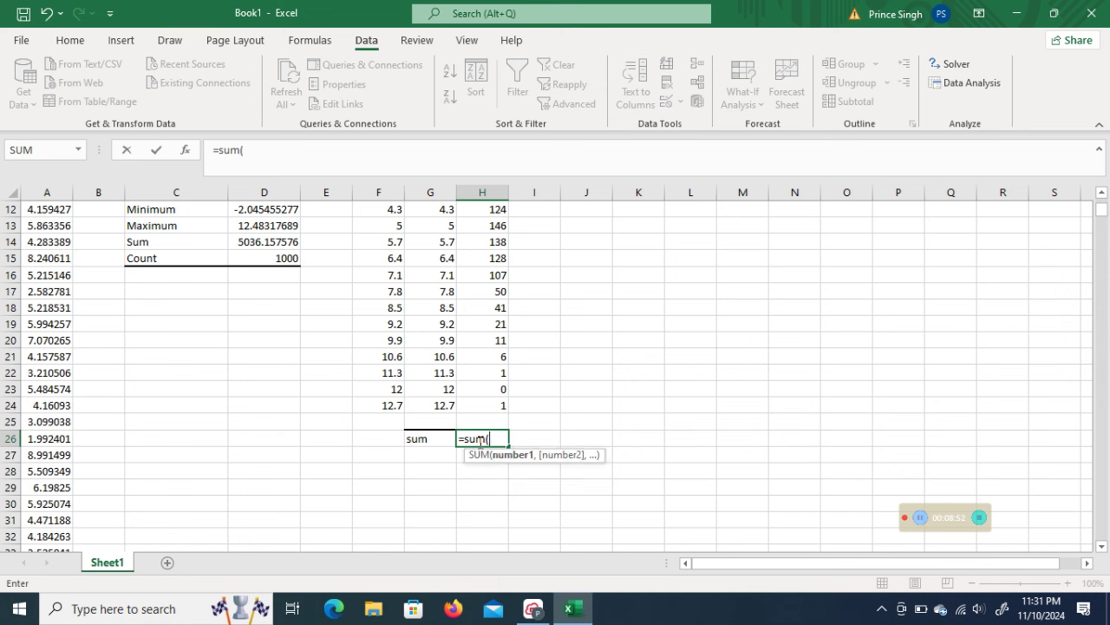
type("H2:H2")
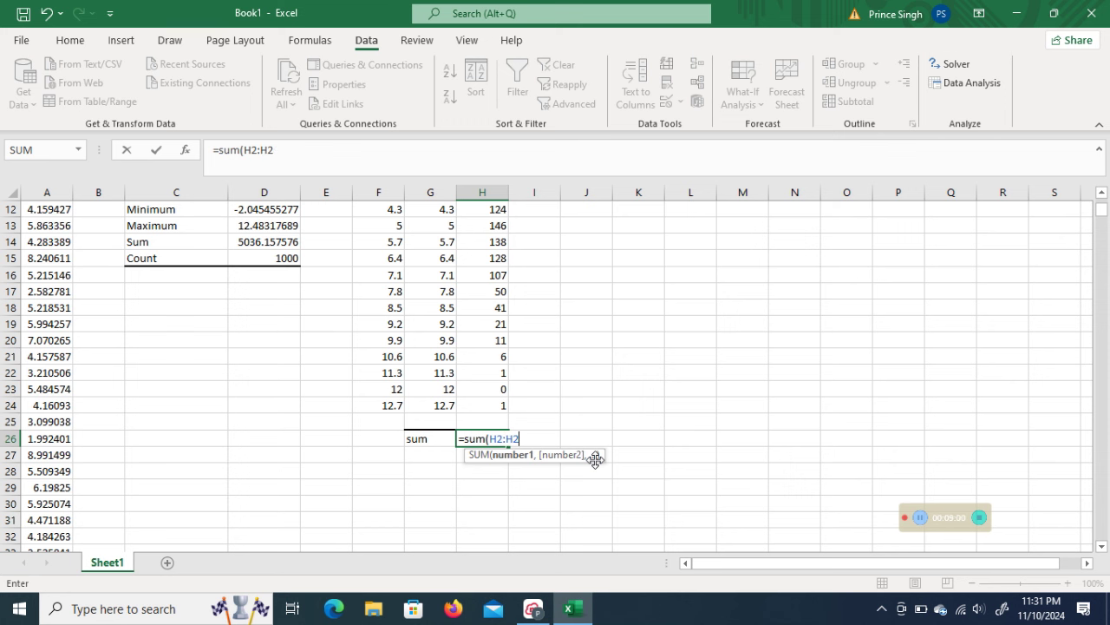
type("4)")
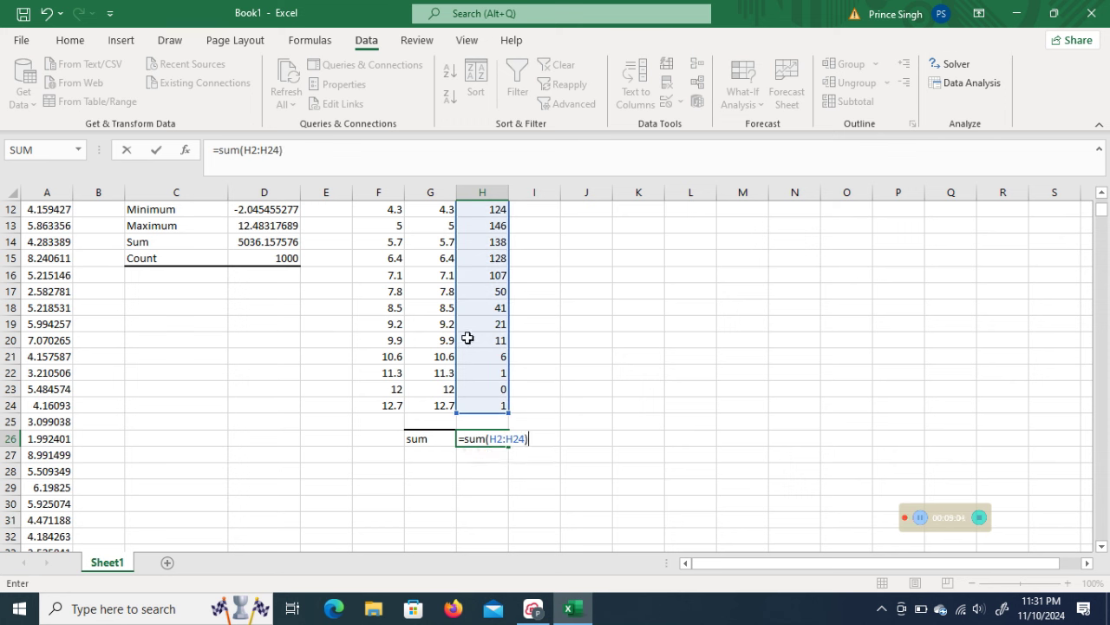
key("Tab")
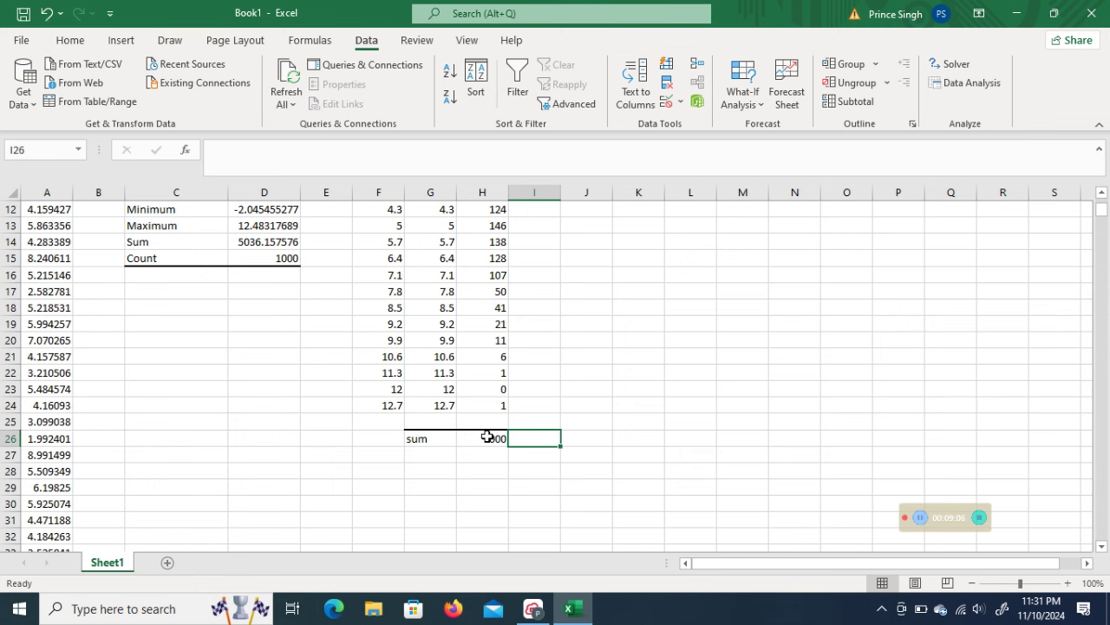
Enter the header P(x) in cell I1, beside the Frequency column
left_click_drag(1102, 210, 1101, 201)
left_click(527, 211)
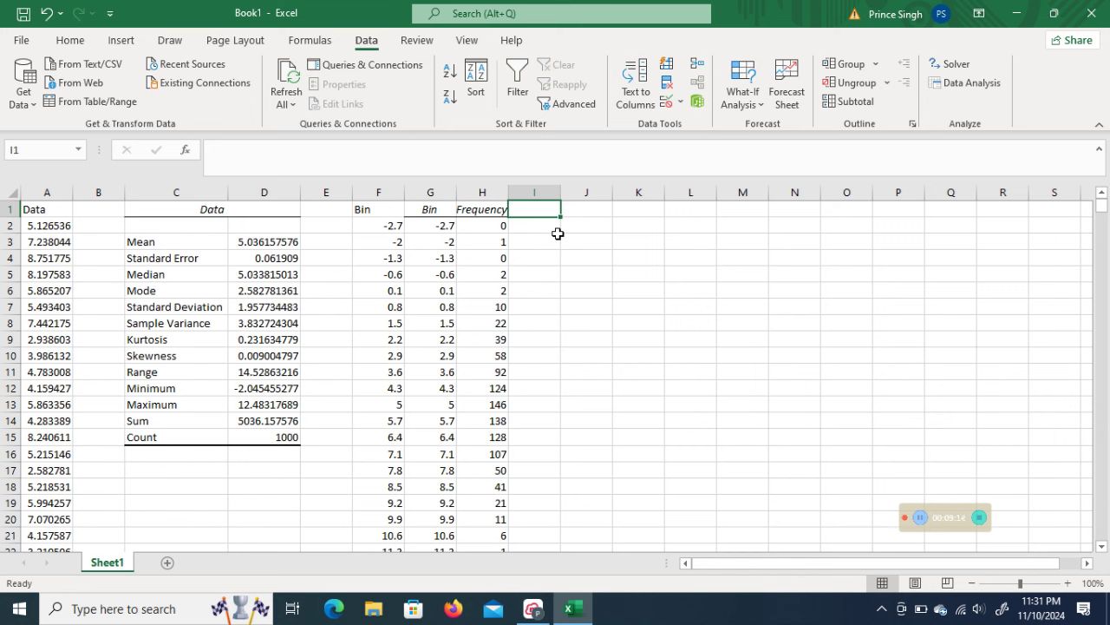
type("P(x")
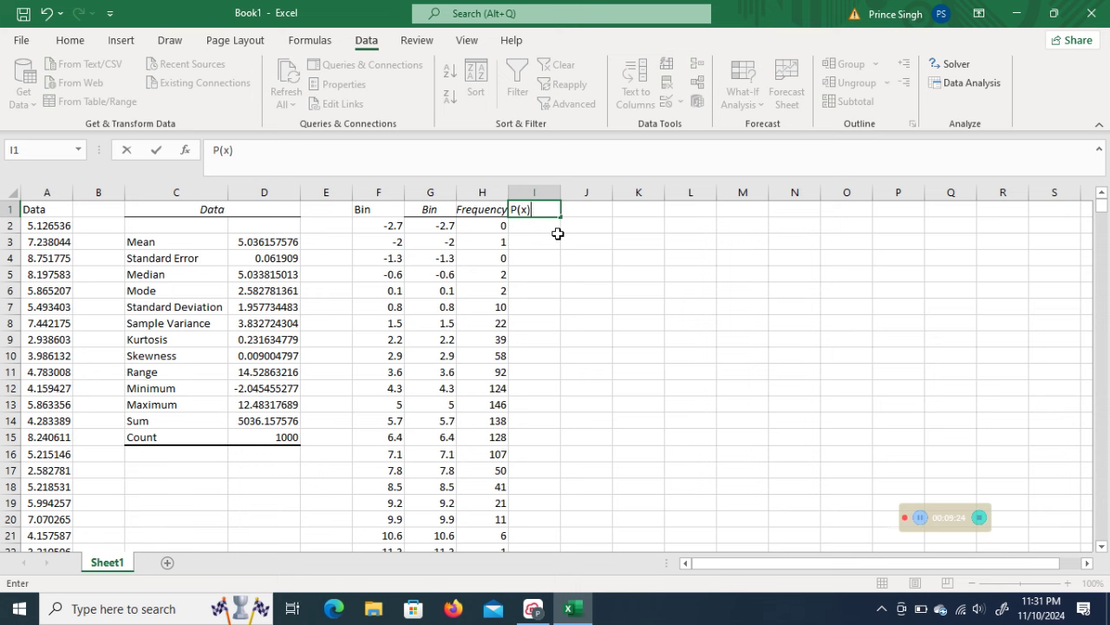
Switch to the whiteboard app and mark 0, 0.5, 1.0 and 1.5 along the sketched graph's horizontal axis
left_click(1017, 14)
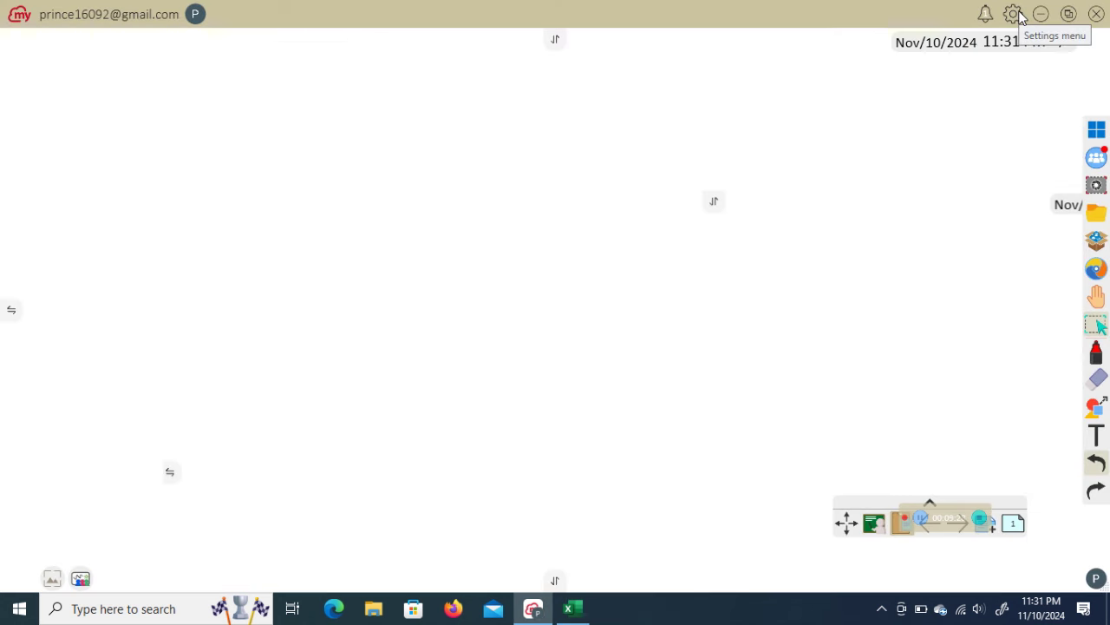
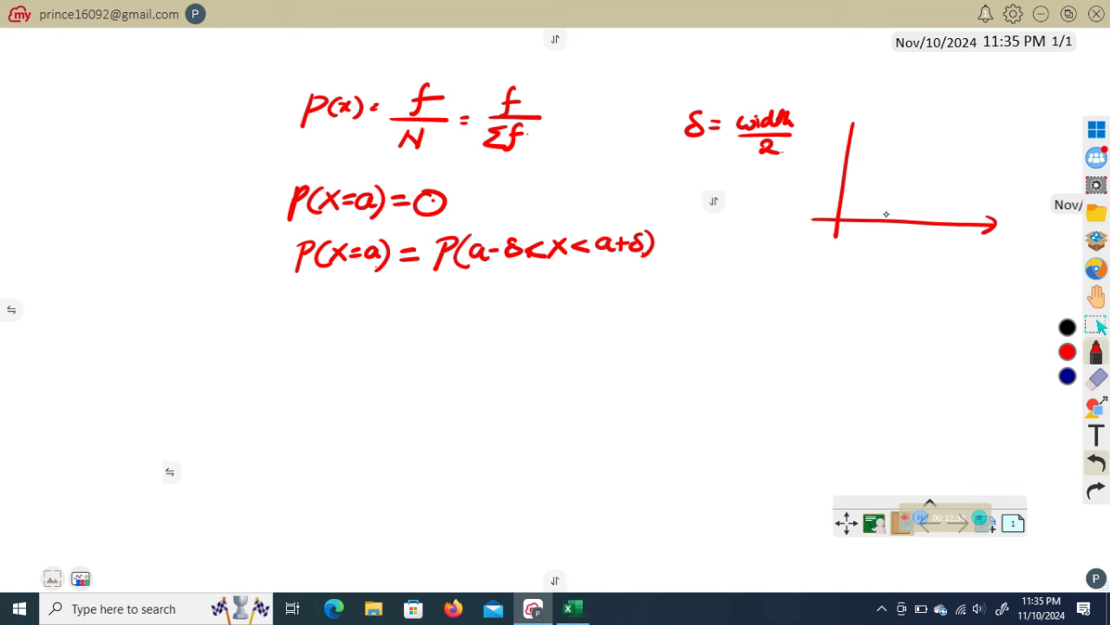
left_click_drag(830, 225, 831, 227)
mouse_move(868, 220)
left_mouse_down()
mouse_move(863, 245)
mouse_move(904, 233)
mouse_move(896, 253)
mouse_move(933, 234)
mouse_move(925, 252)
mouse_move(935, 251)
left_mouse_up()
left_click(907, 248)
left_click_drag(938, 236, 945, 235)
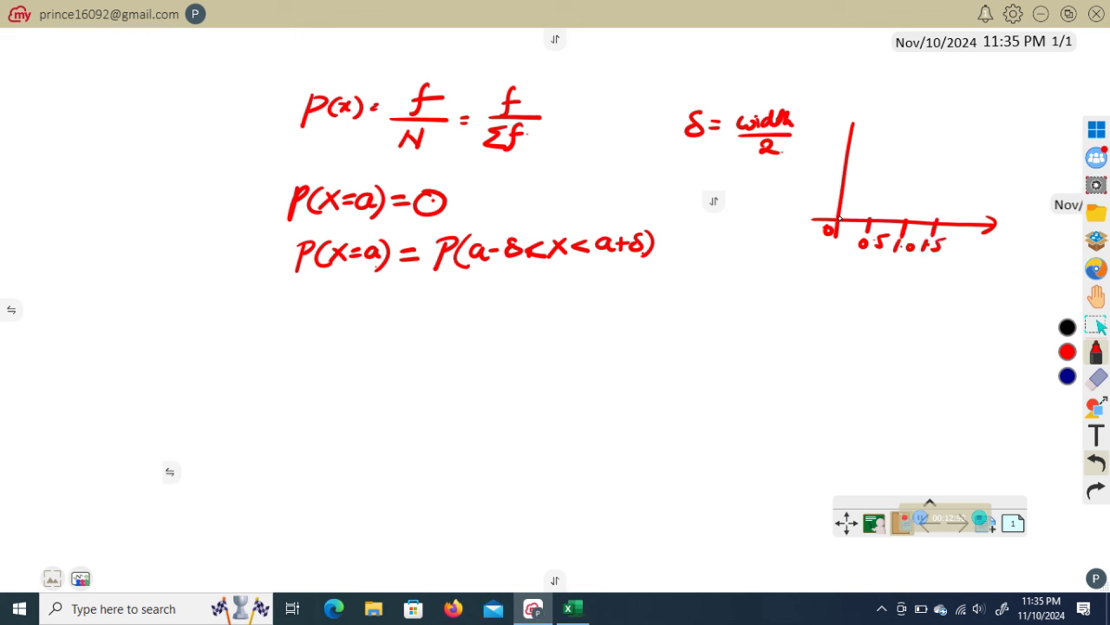
Draw three histogram bars over the marked intervals, labelling the first two heights 2 and 5
mouse_move(843, 185)
left_mouse_down()
mouse_move(864, 185)
mouse_move(870, 224)
left_mouse_up()
mouse_move(826, 193)
left_mouse_down()
mouse_move(824, 205)
mouse_move(835, 205)
mouse_move(877, 155)
mouse_move(914, 159)
mouse_move(905, 224)
left_mouse_up()
left_click_drag(839, 152, 838, 168)
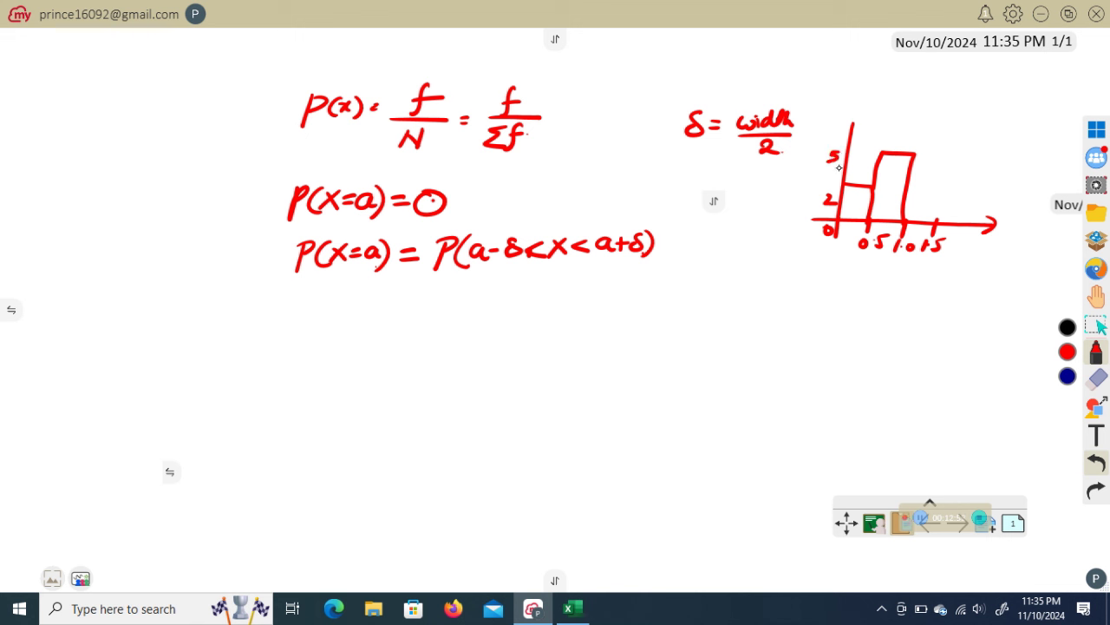
mouse_move(906, 172)
left_mouse_down()
mouse_move(923, 171)
mouse_move(936, 215)
mouse_move(937, 173)
mouse_move(917, 174)
left_mouse_up()
left_click_drag(920, 168, 920, 170)
Draw the frequency polygon through the bar midpoints and label the outer axis marks -0.5, -0.25 and 1.75
left_click_drag(897, 154, 857, 188)
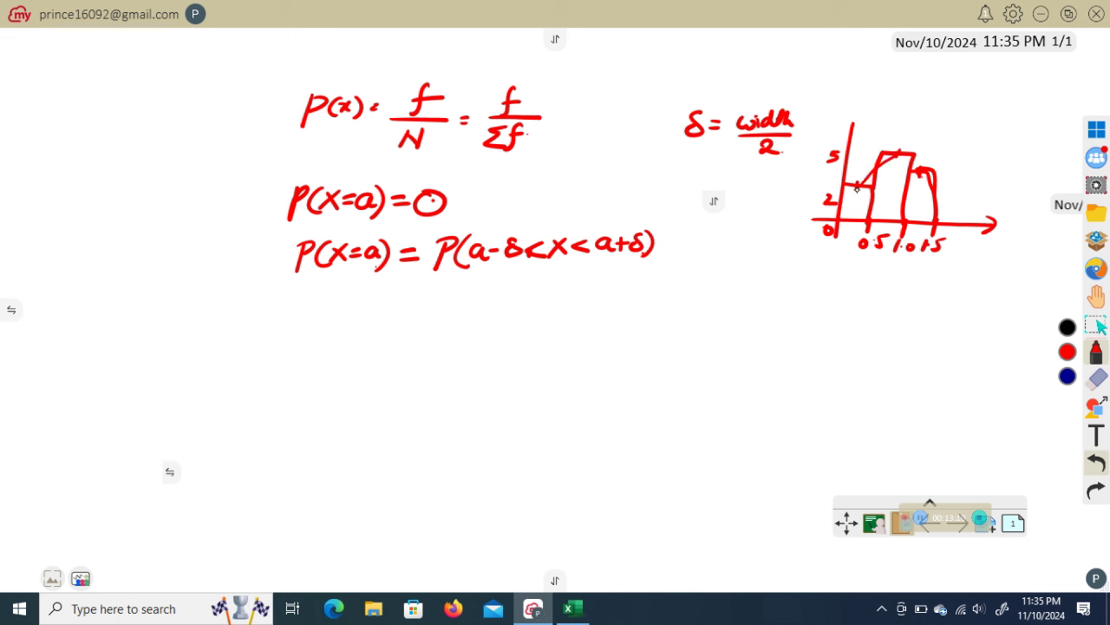
left_click_drag(897, 153, 956, 209)
left_click_drag(857, 188, 861, 228)
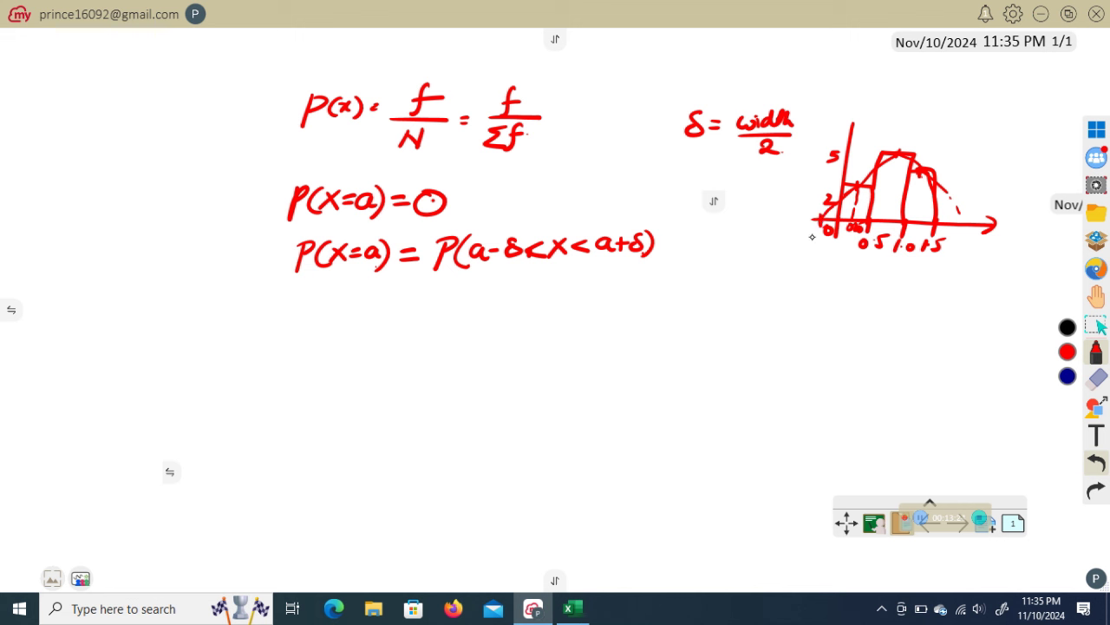
mouse_move(816, 219)
left_mouse_down()
mouse_move(790, 234)
mouse_move(824, 247)
left_mouse_up()
left_click_drag(833, 241, 830, 248)
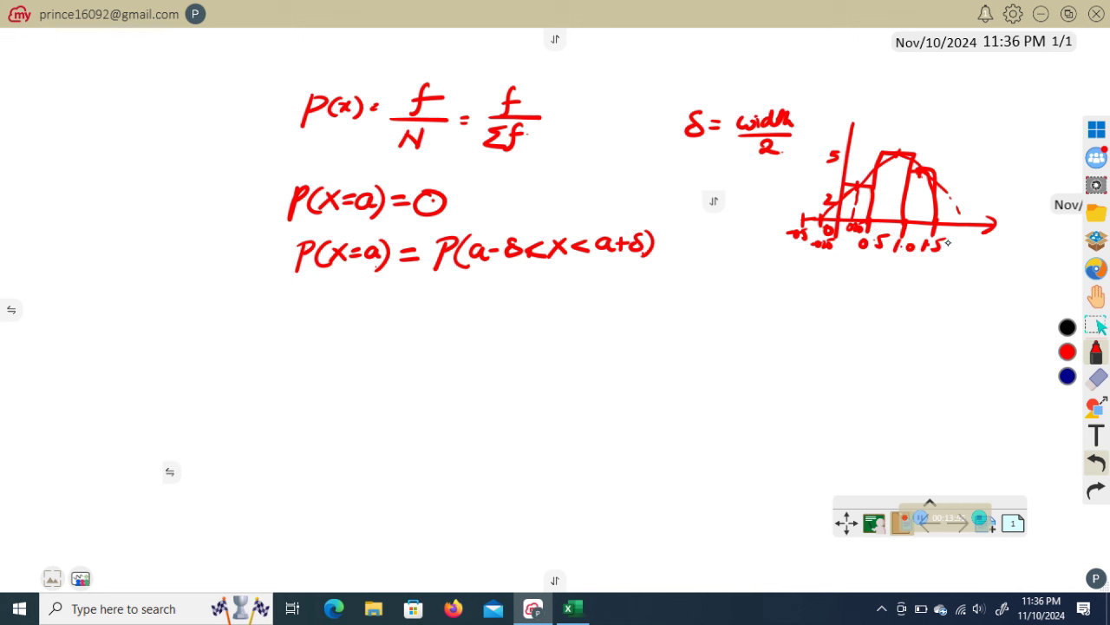
left_click_drag(949, 231, 968, 232)
Write the line = P(X<a+δ) − P(X<a−δ) below the P(X=a) interval expression
mouse_move(417, 294)
left_mouse_down()
mouse_move(439, 292)
mouse_move(459, 316)
mouse_move(463, 302)
mouse_move(486, 313)
mouse_move(497, 297)
mouse_move(503, 309)
left_mouse_up()
mouse_move(503, 288)
left_mouse_down()
mouse_move(486, 310)
mouse_move(506, 297)
mouse_move(518, 305)
mouse_move(552, 295)
mouse_move(544, 304)
mouse_move(568, 307)
mouse_move(692, 286)
left_mouse_up()
mouse_move(704, 276)
left_mouse_down()
mouse_move(694, 290)
mouse_move(710, 296)
left_mouse_up()
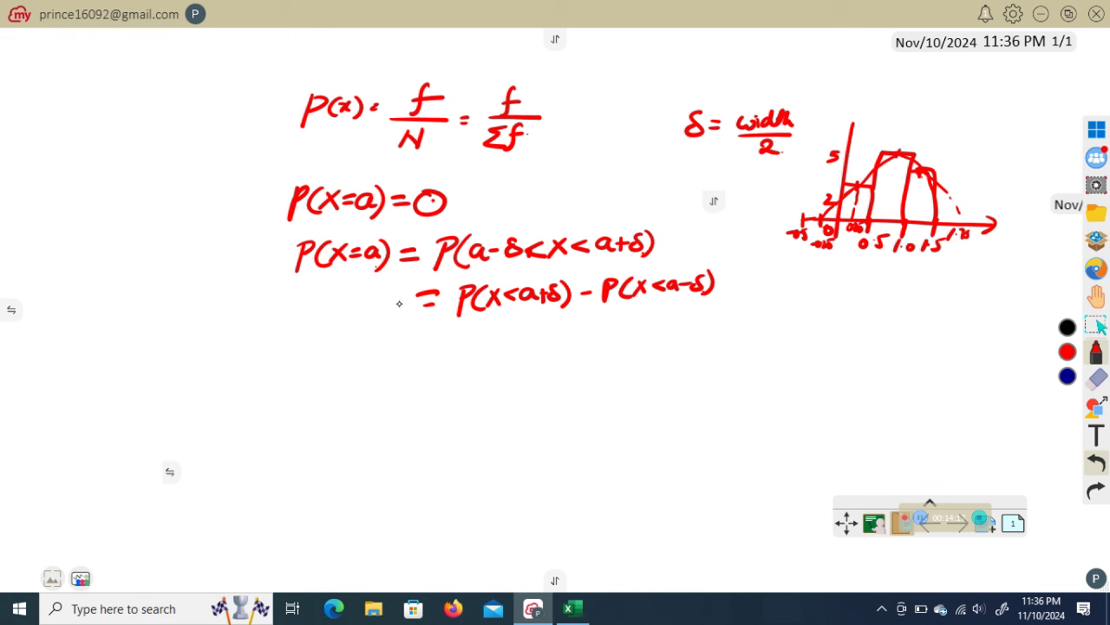
Circle a+δ as A and a−δ as B, and write = P((X−μ)/σ < (A−μ)/σ) − P((X−μ)/σ < (B−μ)/σ)
left_click_drag(414, 338, 453, 354)
mouse_move(453, 328)
left_mouse_down()
mouse_move(474, 358)
mouse_move(519, 340)
mouse_move(492, 362)
mouse_move(536, 349)
left_mouse_up()
mouse_move(559, 277)
left_mouse_down()
mouse_move(521, 288)
mouse_move(562, 288)
mouse_move(537, 281)
mouse_move(541, 271)
left_mouse_up()
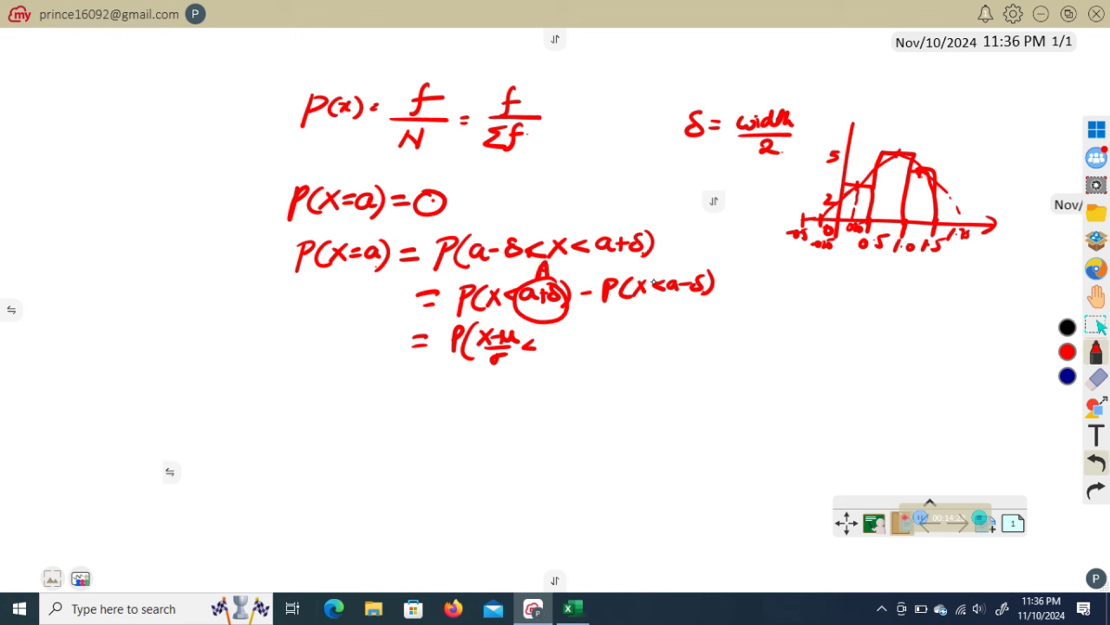
mouse_move(674, 276)
left_mouse_down()
mouse_move(704, 273)
mouse_move(691, 259)
left_mouse_up()
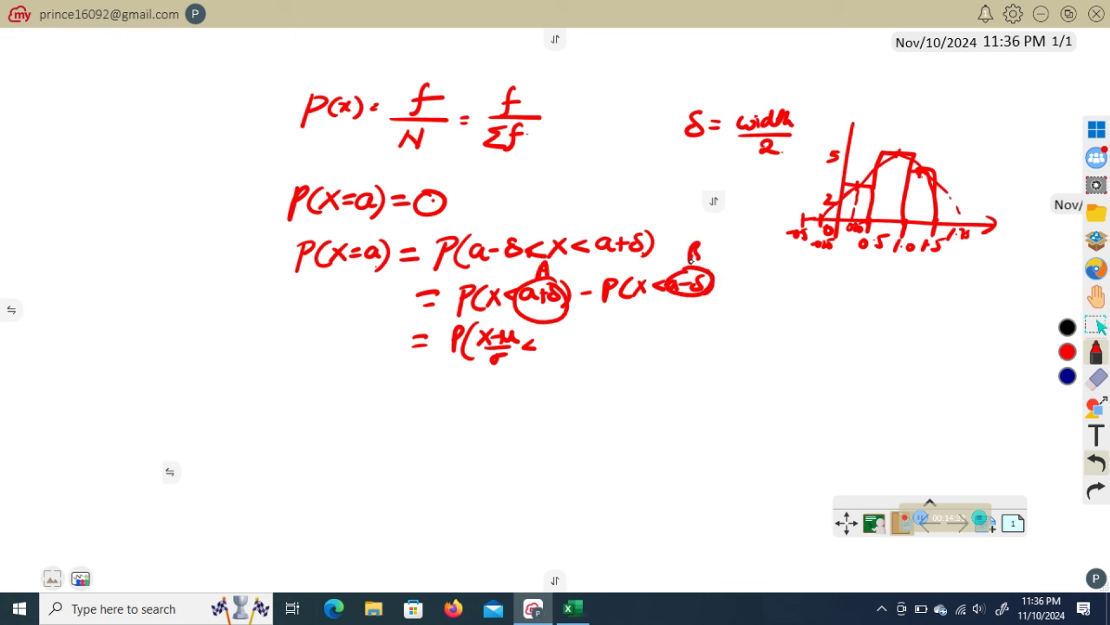
mouse_move(543, 333)
left_mouse_down()
mouse_move(553, 345)
mouse_move(576, 333)
mouse_move(547, 343)
mouse_move(577, 358)
mouse_move(642, 328)
mouse_move(649, 343)
mouse_move(687, 328)
left_mouse_up()
mouse_move(690, 323)
left_mouse_down()
mouse_move(701, 330)
mouse_move(685, 351)
mouse_move(710, 335)
left_mouse_up()
left_click_drag(710, 335, 751, 328)
left_click_drag(751, 322, 763, 337)
left_click_drag(747, 344, 739, 348)
left_click_drag(769, 313, 766, 343)
Write the definitions A = a+δ and B = a−δ beneath the standardised expression
left_click_drag(467, 397, 482, 388)
left_click_drag(499, 389, 504, 389)
left_click_drag(531, 384, 533, 392)
left_click_drag(538, 384, 552, 383)
left_click_drag(545, 377, 545, 390)
left_click_drag(565, 375, 564, 384)
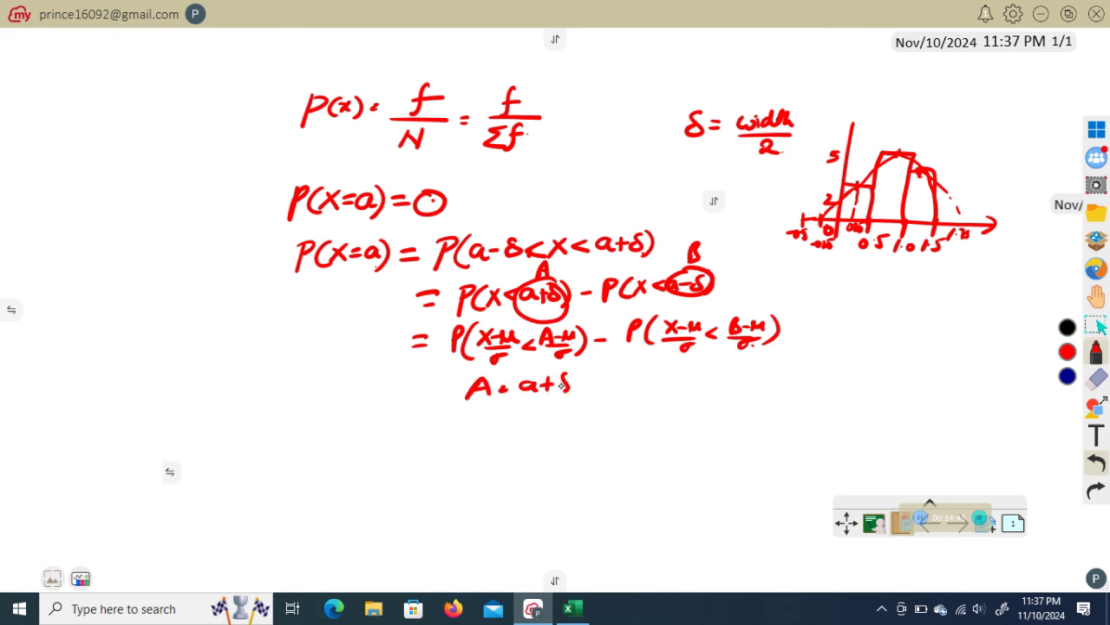
left_click_drag(562, 384, 566, 393)
mouse_move(693, 366)
left_mouse_down()
mouse_move(692, 385)
mouse_move(705, 372)
left_mouse_up()
left_click_drag(696, 379, 706, 378)
mouse_move(734, 371)
left_mouse_down()
mouse_move(728, 378)
mouse_move(747, 373)
left_mouse_up()
left_click_drag(758, 362, 759, 378)
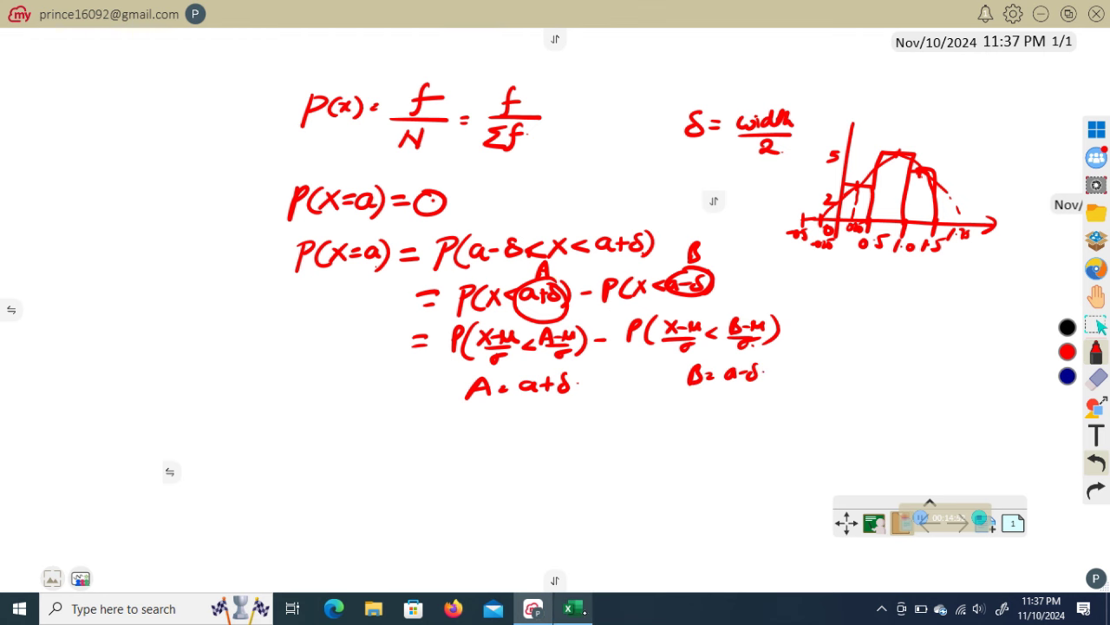
Check the bin values in Excel, return to the whiteboard, and write and circle δ = 0.7/2 = 0.35 below the graph
left_click(573, 608)
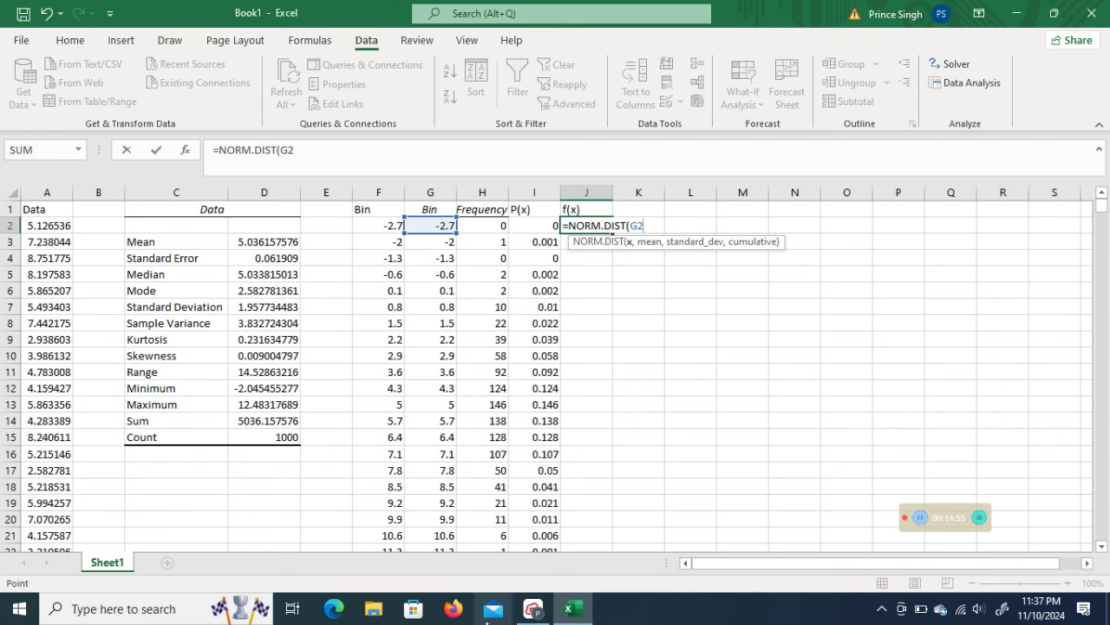
left_click(531, 610)
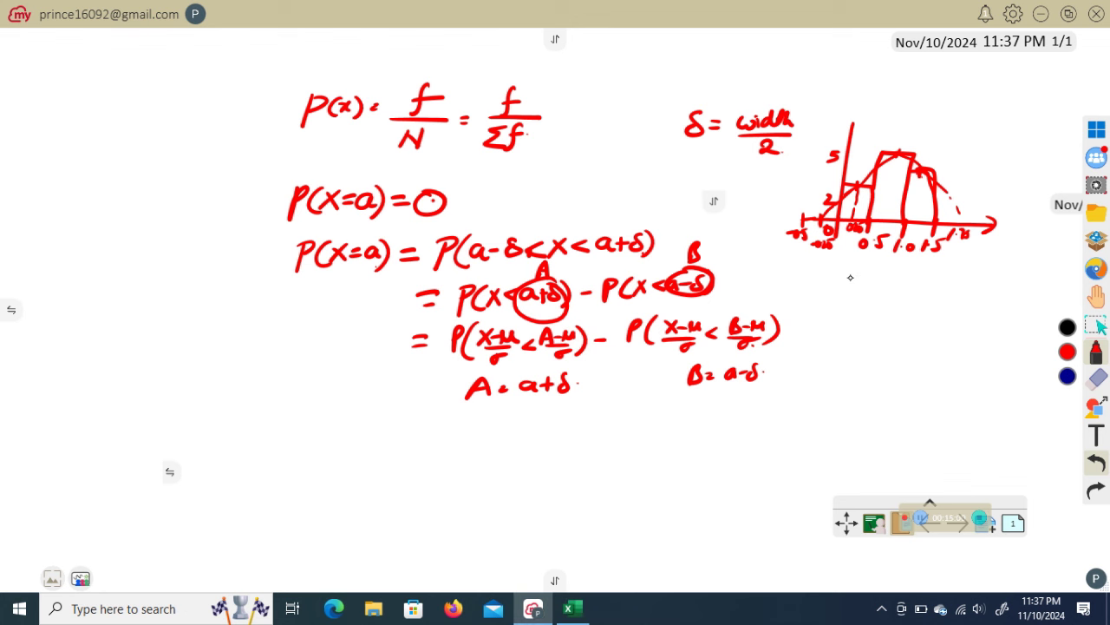
left_click_drag(874, 277, 868, 290)
left_click_drag(879, 287, 890, 292)
mouse_move(908, 280)
left_mouse_down()
mouse_move(900, 290)
mouse_move(909, 279)
mouse_move(925, 295)
mouse_move(908, 300)
mouse_move(939, 299)
mouse_move(931, 312)
left_mouse_up()
left_click_drag(942, 289, 951, 290)
mouse_move(942, 296)
left_mouse_down()
mouse_move(963, 280)
mouse_move(991, 291)
mouse_move(999, 264)
mouse_move(883, 268)
mouse_move(915, 319)
mouse_move(1001, 280)
mouse_move(1004, 268)
left_mouse_up()
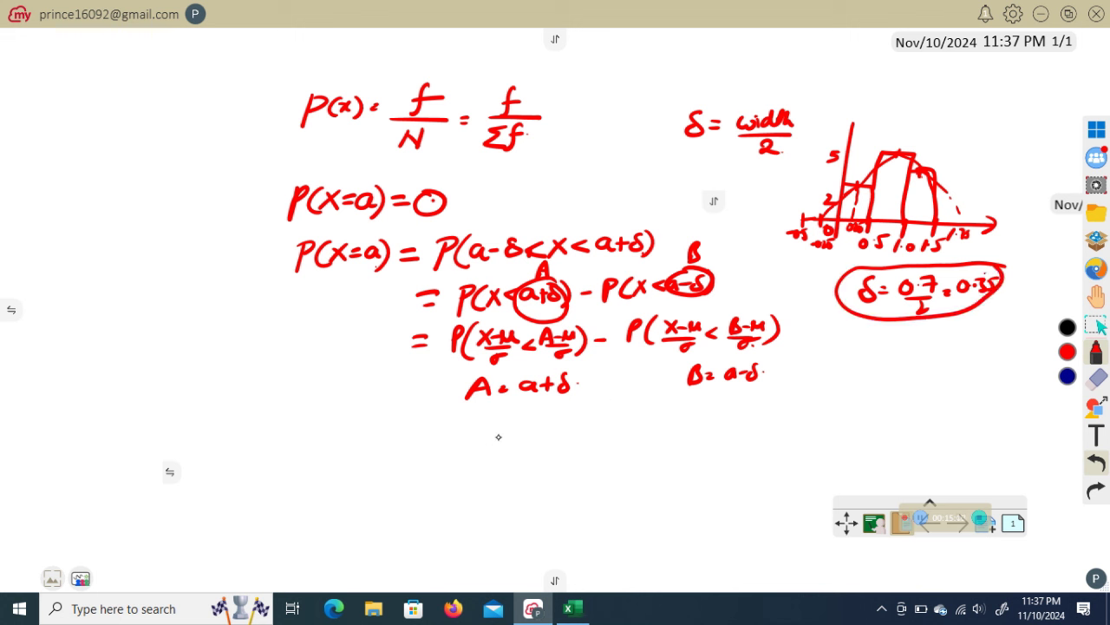
Substitute the half-width into both definitions, writing A as a+0.35 and B as a−0.35
mouse_move(507, 417)
left_mouse_down()
mouse_move(542, 427)
mouse_move(559, 415)
left_mouse_up()
mouse_move(550, 408)
left_mouse_down()
mouse_move(550, 425)
mouse_move(566, 411)
mouse_move(600, 414)
mouse_move(590, 421)
left_mouse_up()
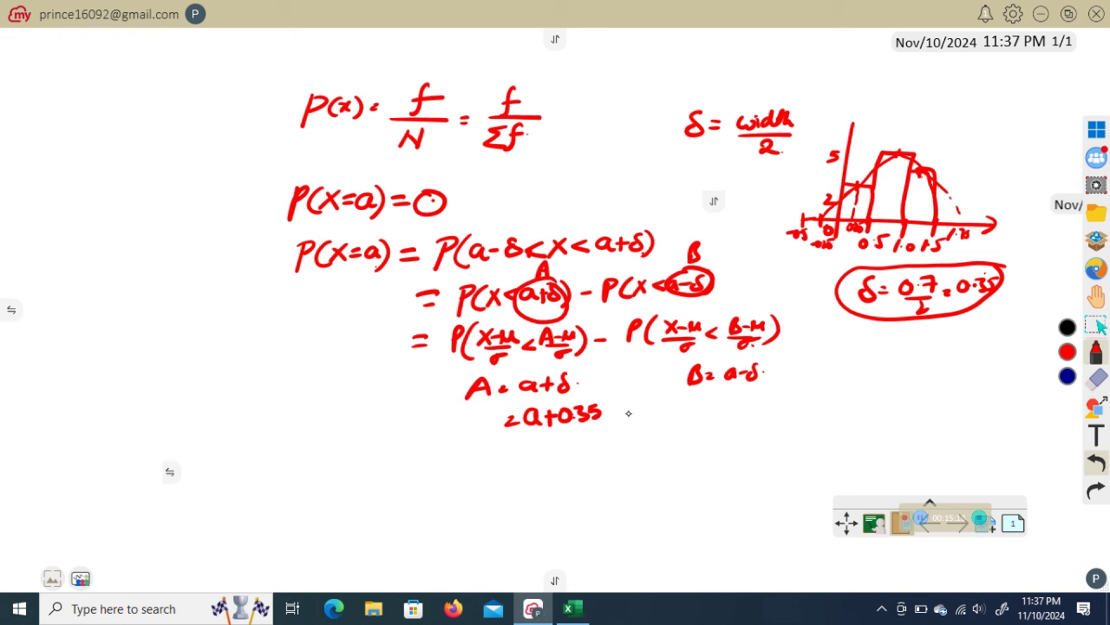
mouse_move(694, 395)
left_mouse_down()
mouse_move(694, 411)
mouse_move(808, 385)
left_mouse_up()
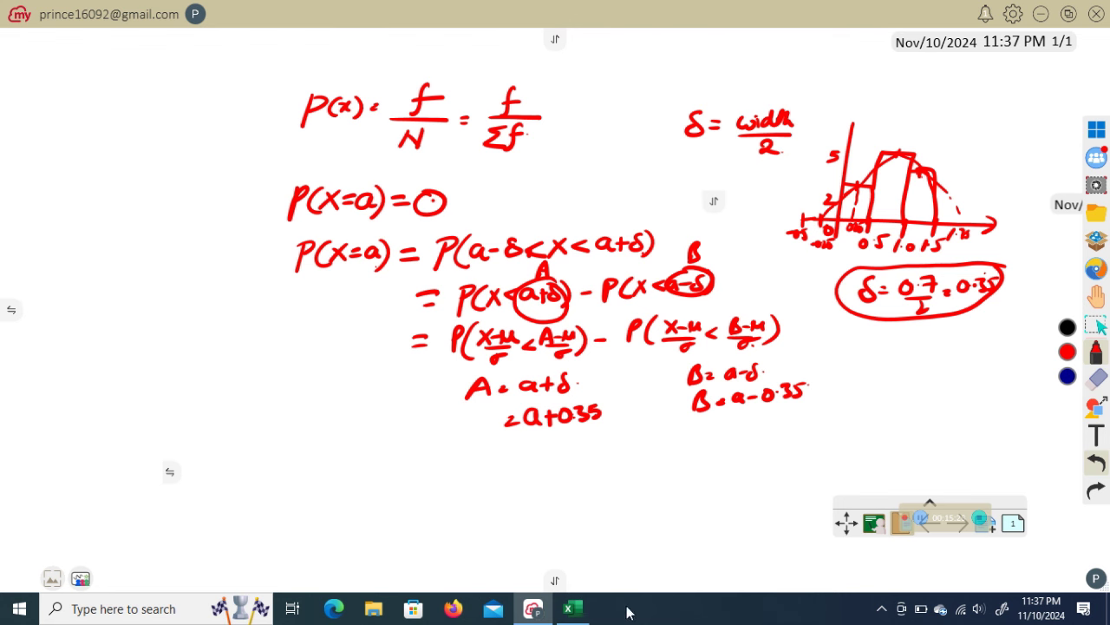
Switch to Excel and complete the first term in J2 as =NORM.DIST(G2+0.35,D3,D7,TRUE)
left_click(575, 609)
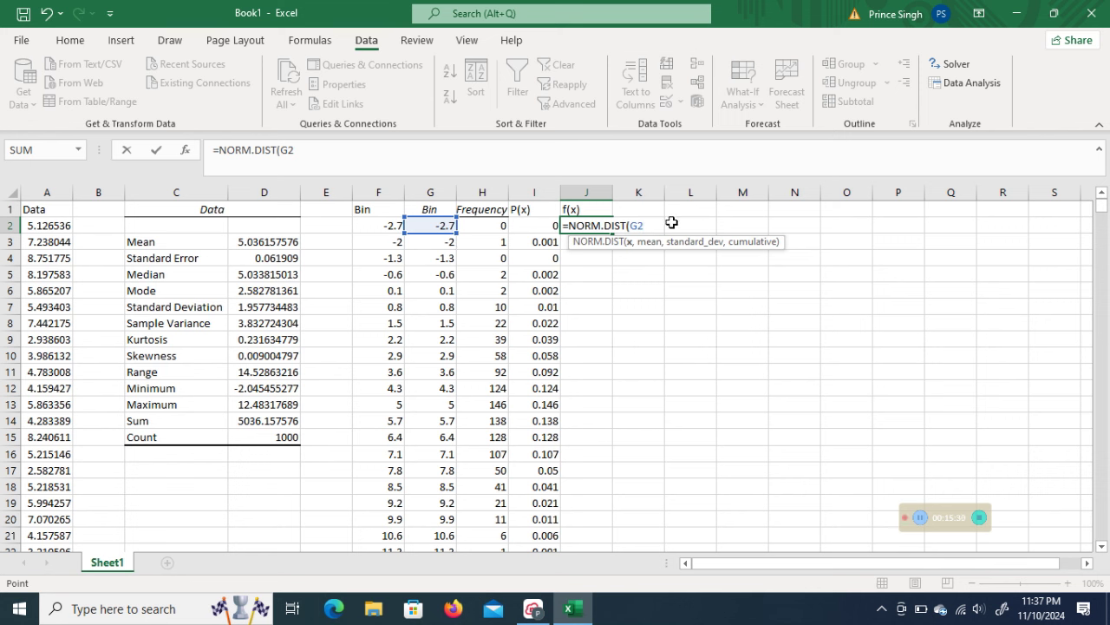
type("+0.35,")
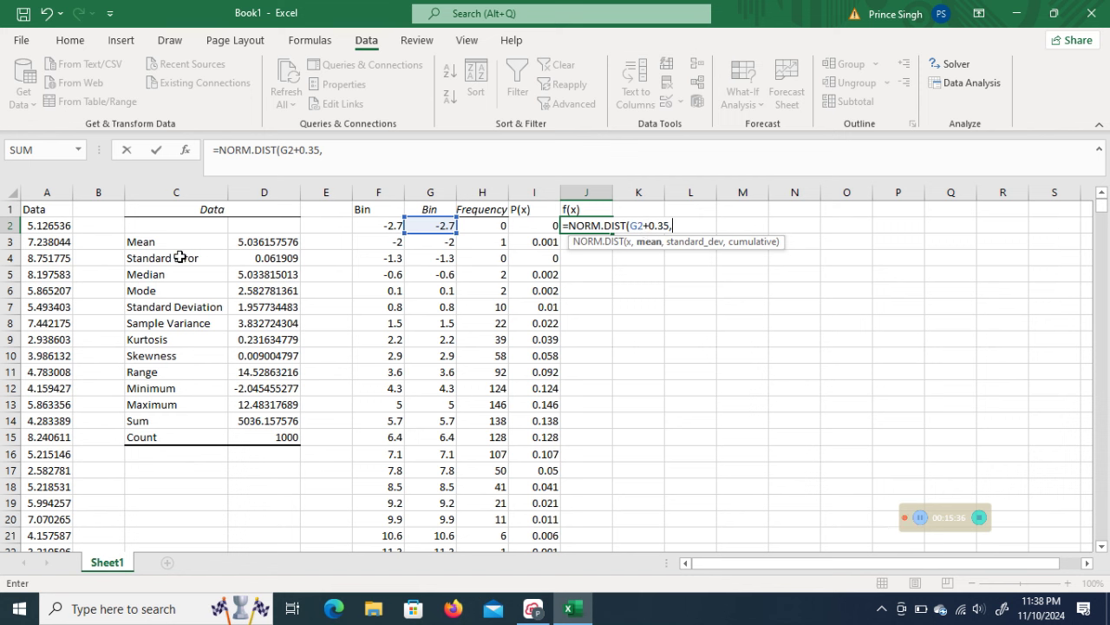
left_click(276, 241)
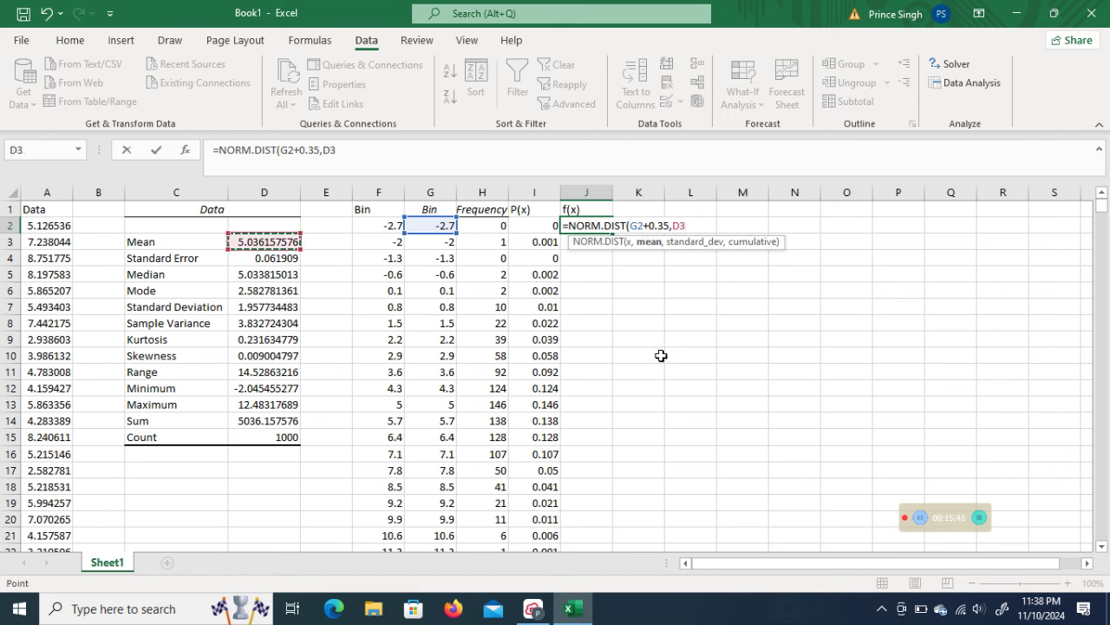
type(",")
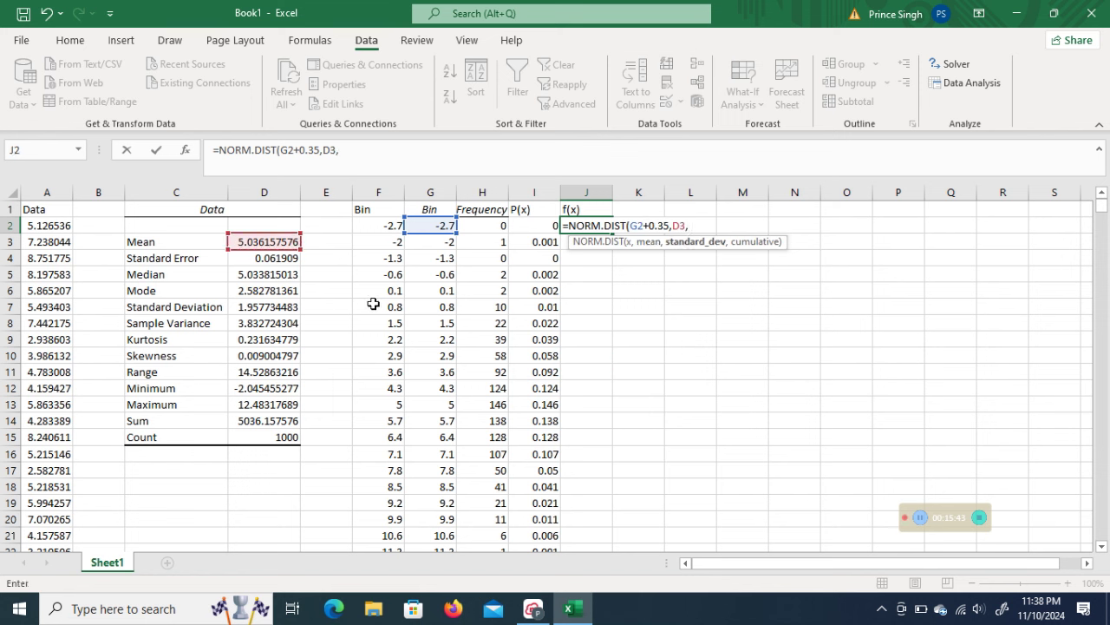
left_click(253, 305)
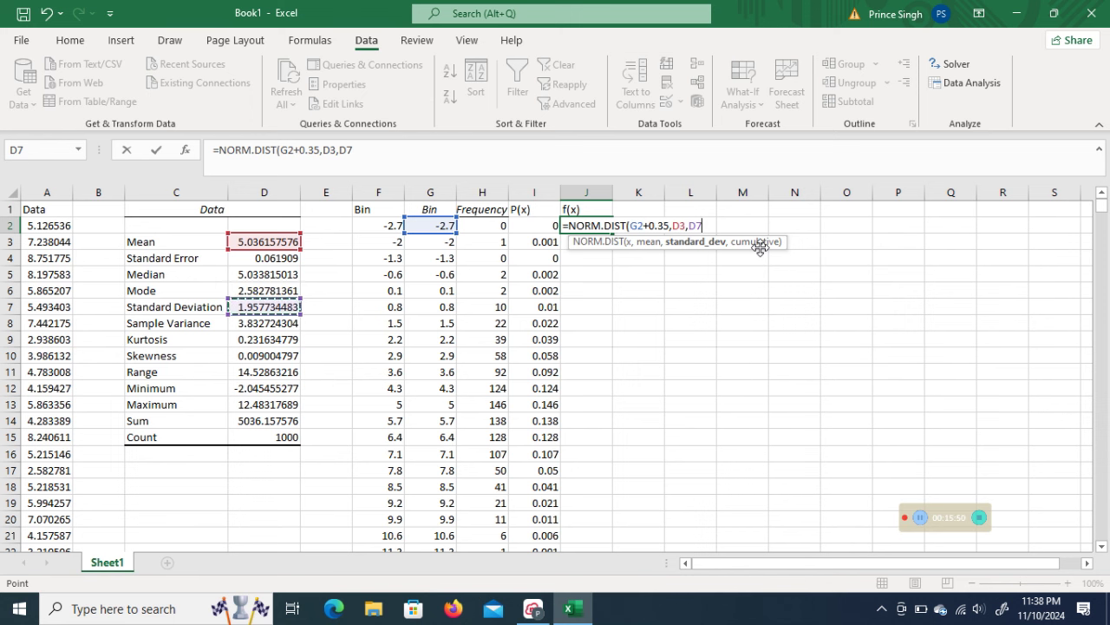
type(",")
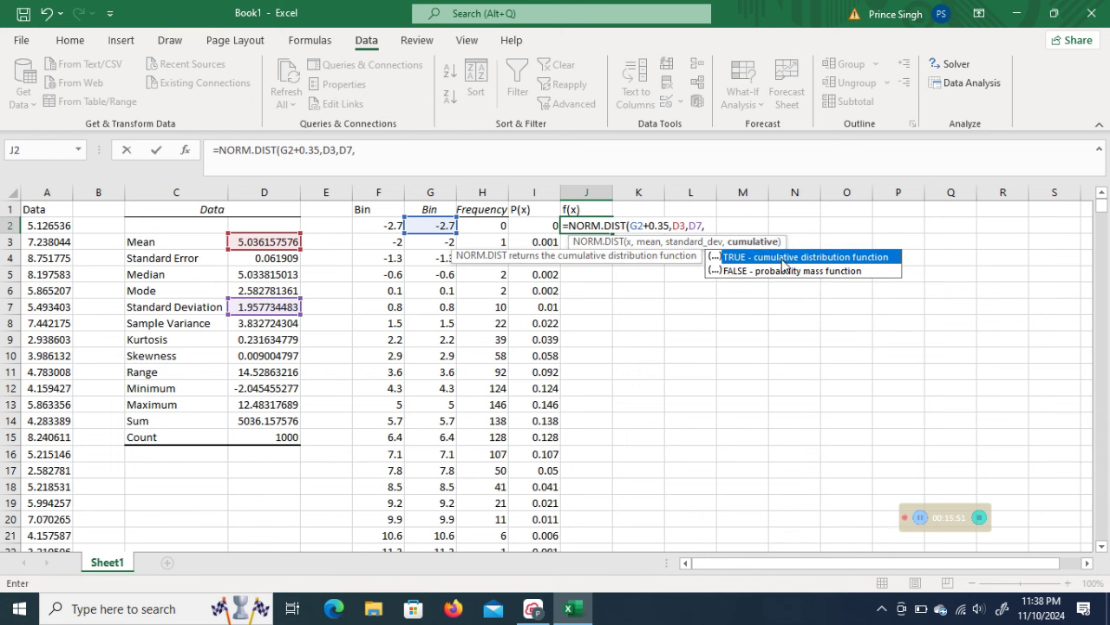
double_click(782, 259)
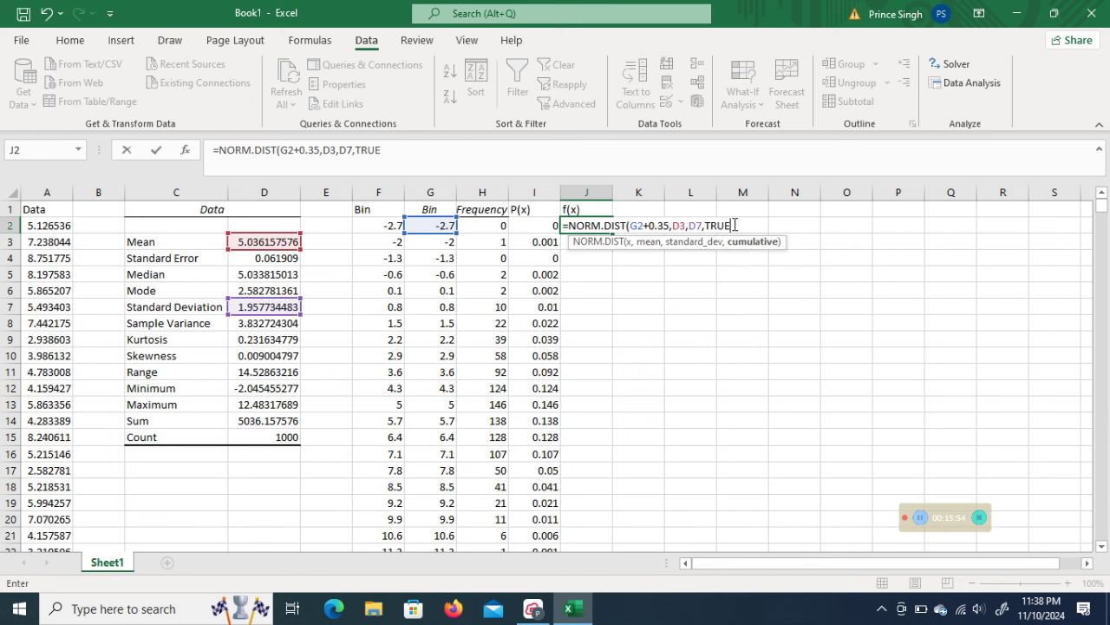
type(")")
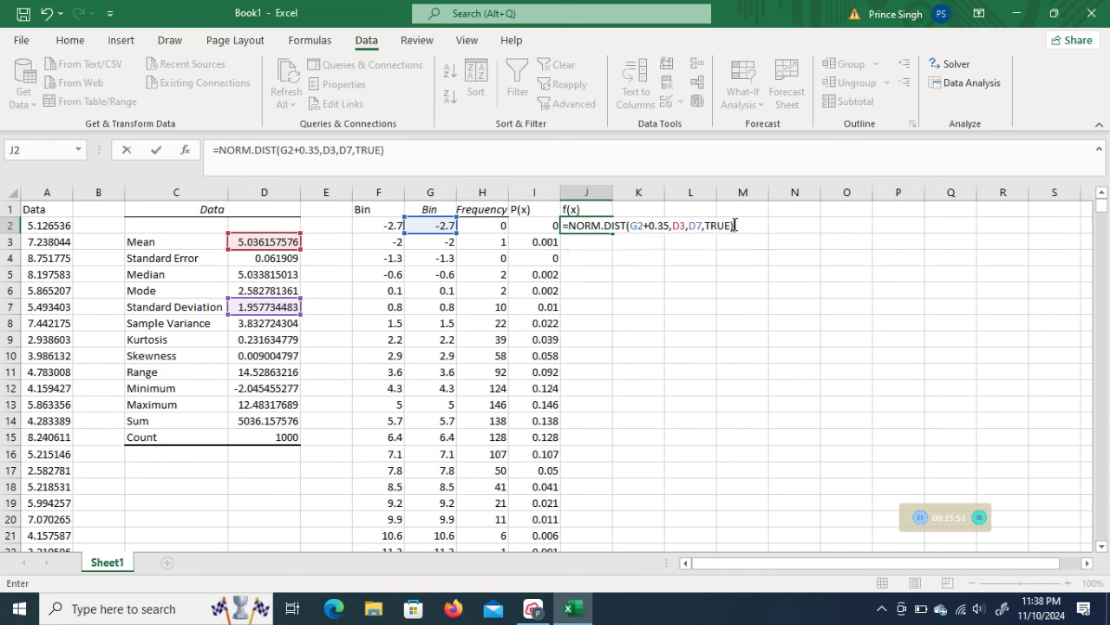
Lock the rows of the mean and standard deviation references in the J2 formula, making them D$3 and D$7
left_click(681, 225)
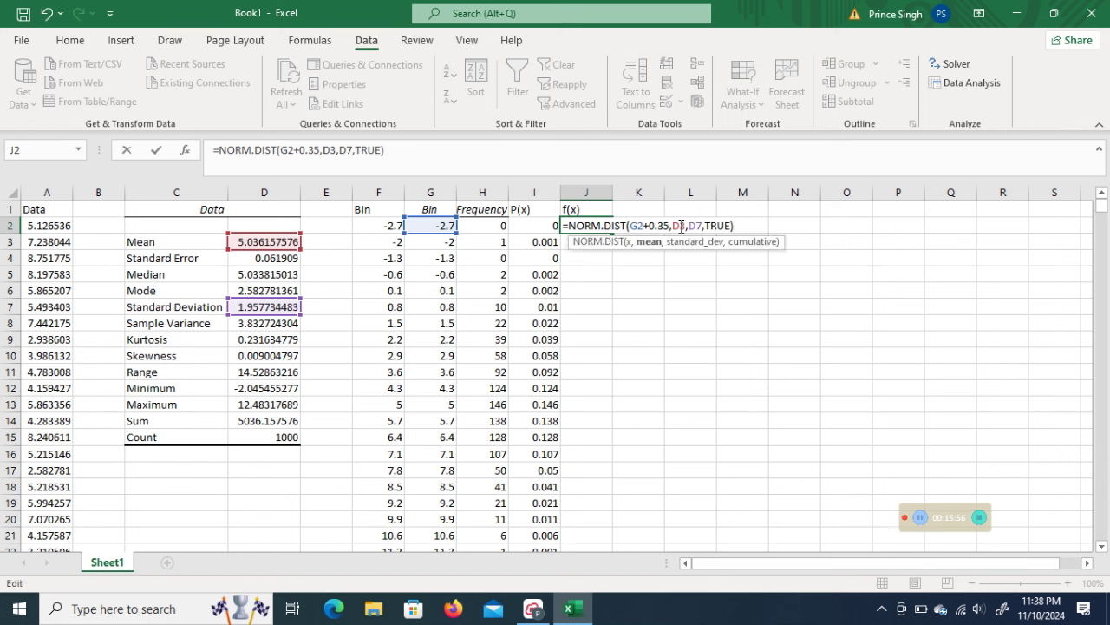
type("$")
left_click(703, 228)
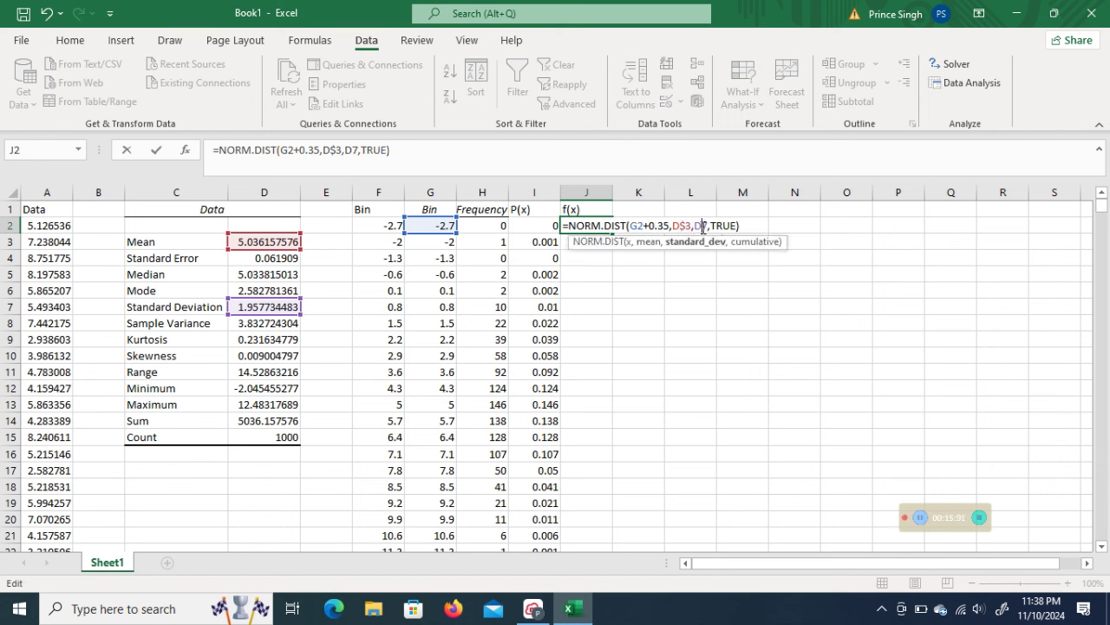
type("$")
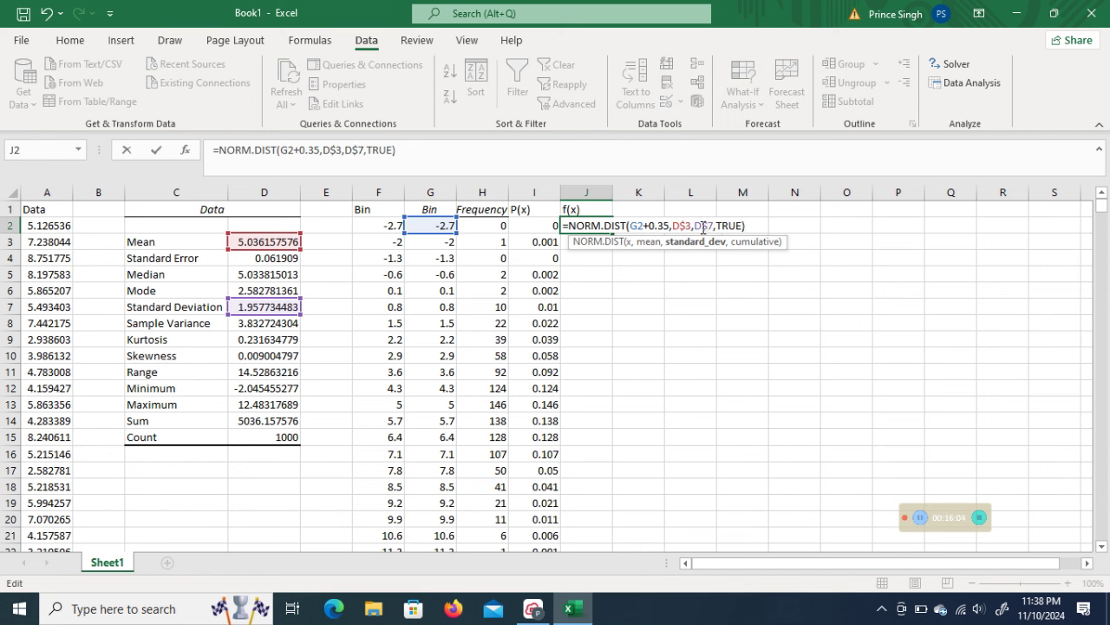
Extend the J2 formula by subtracting a copy of its NORM.DIST term that uses G2-0.35 instead of G2+0.35
left_click_drag(749, 226, 572, 225)
key("ctrl+c")
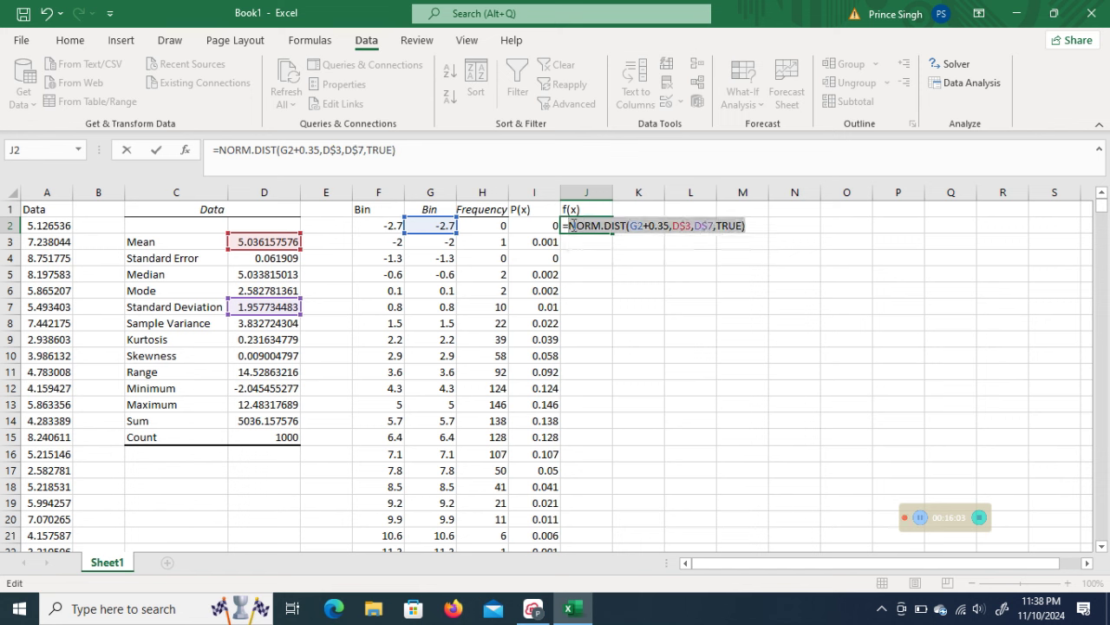
left_click(407, 150)
type("-")
key("ctrl+v")
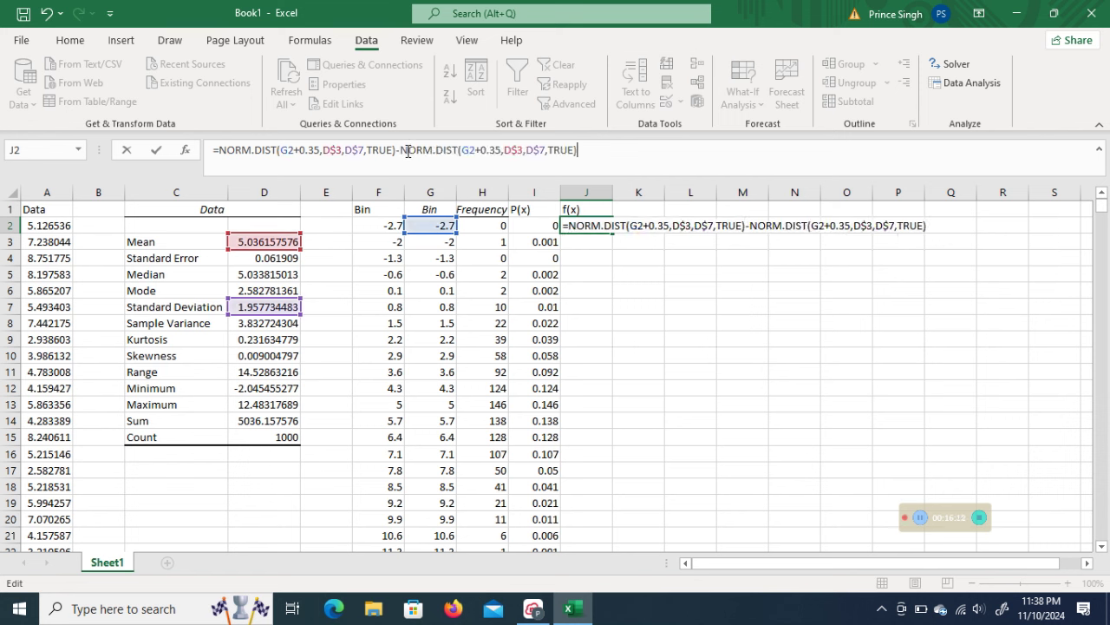
left_click(481, 150)
key("BackSpace")
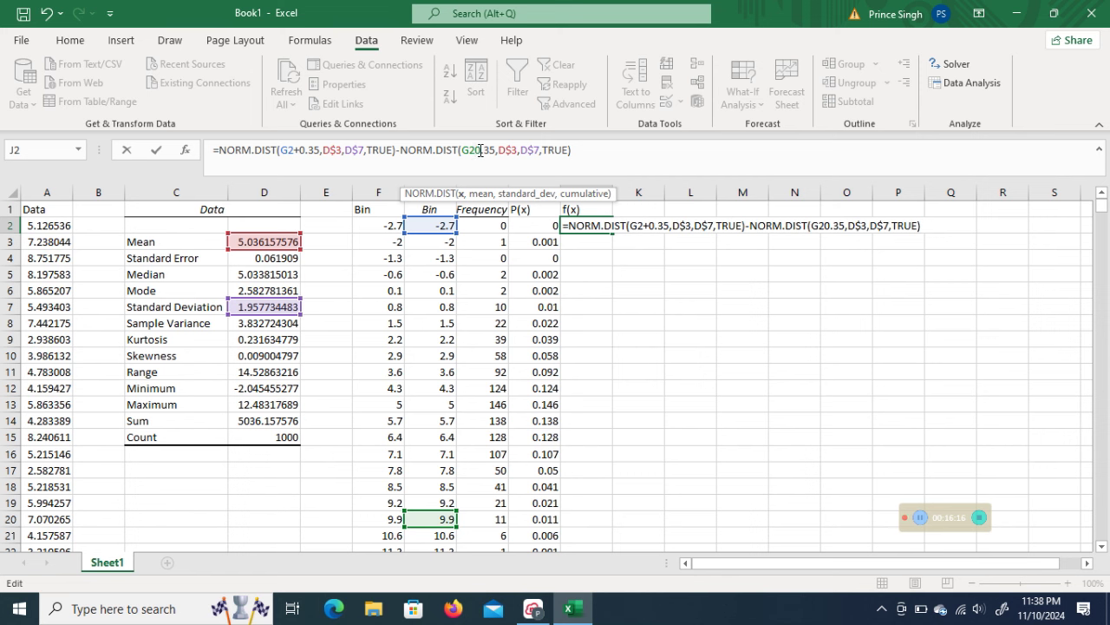
type("-")
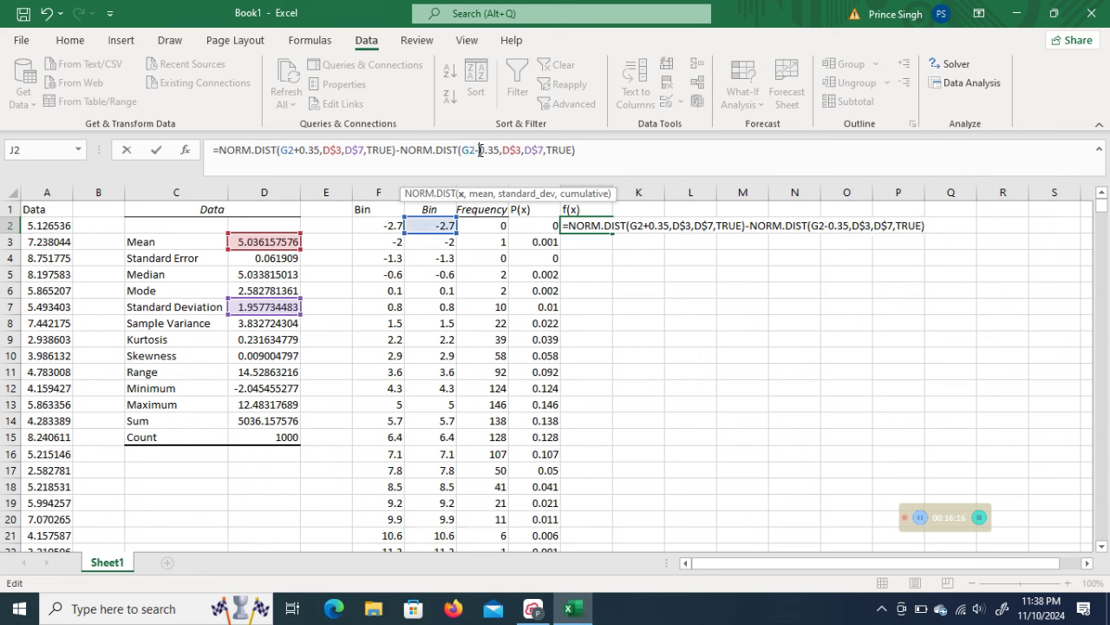
left_click(579, 155)
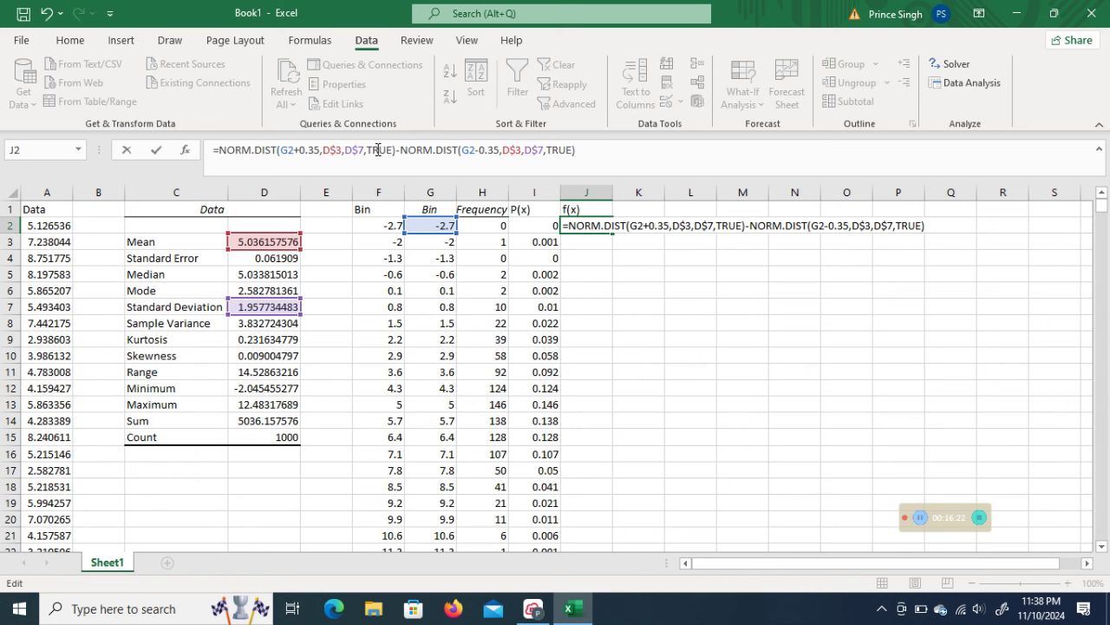
Switch to the whiteboard and write the cumulative distribution definition F(x) = P(X ≤ x) beside the derivation
left_click(536, 608)
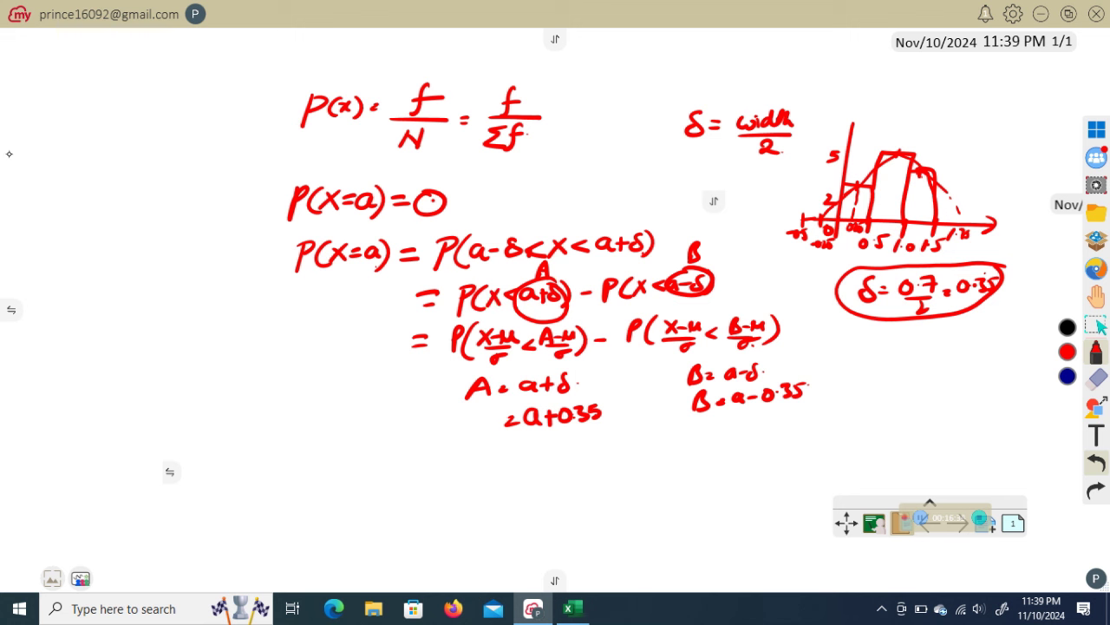
mouse_move(64, 289)
left_mouse_down()
mouse_move(62, 327)
mouse_move(84, 286)
mouse_move(78, 302)
left_mouse_up()
mouse_move(95, 286)
left_mouse_down()
mouse_move(90, 317)
mouse_move(114, 304)
mouse_move(149, 312)
mouse_move(165, 288)
mouse_move(177, 308)
mouse_move(189, 291)
mouse_move(216, 295)
mouse_move(231, 317)
left_mouse_up()
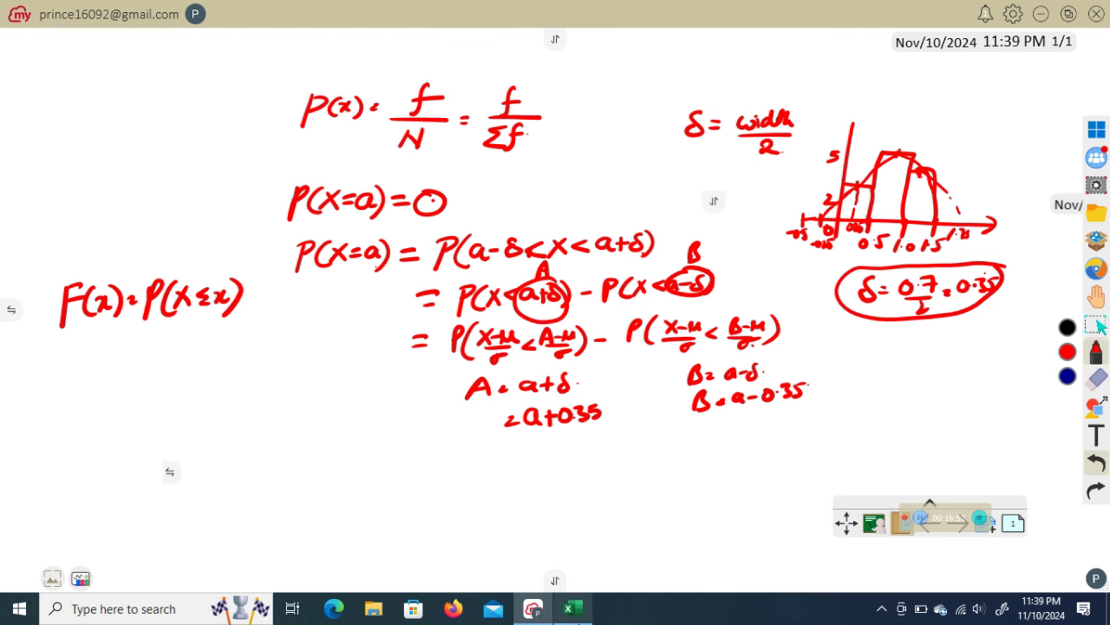
Return to Excel, commit the f(x) formula in J2, and fill it down the column to J24
left_click(572, 608)
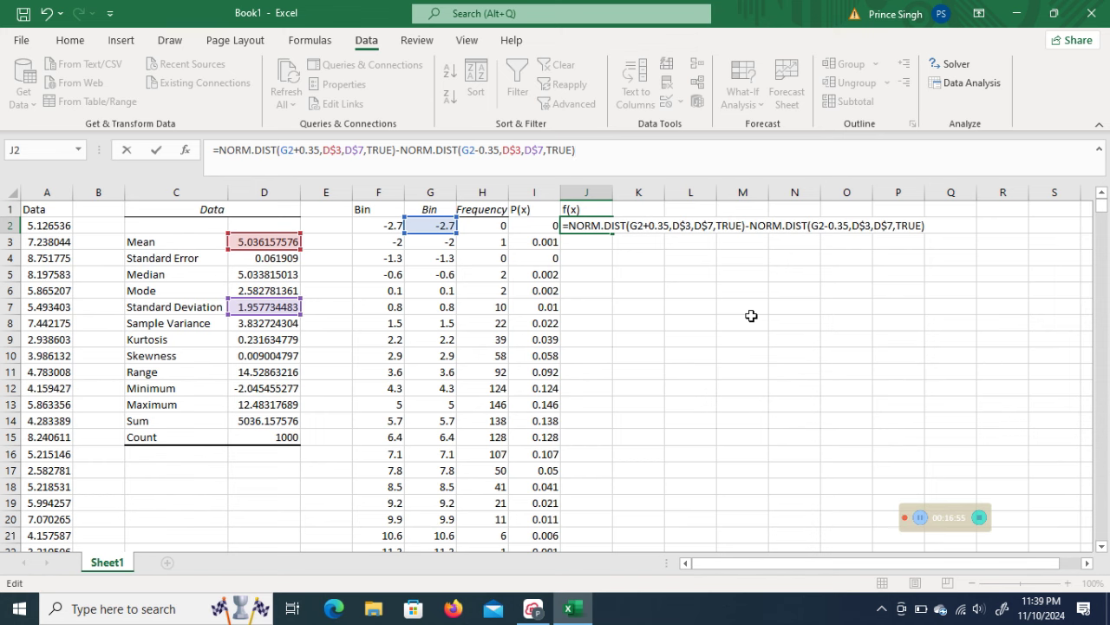
key("Tab")
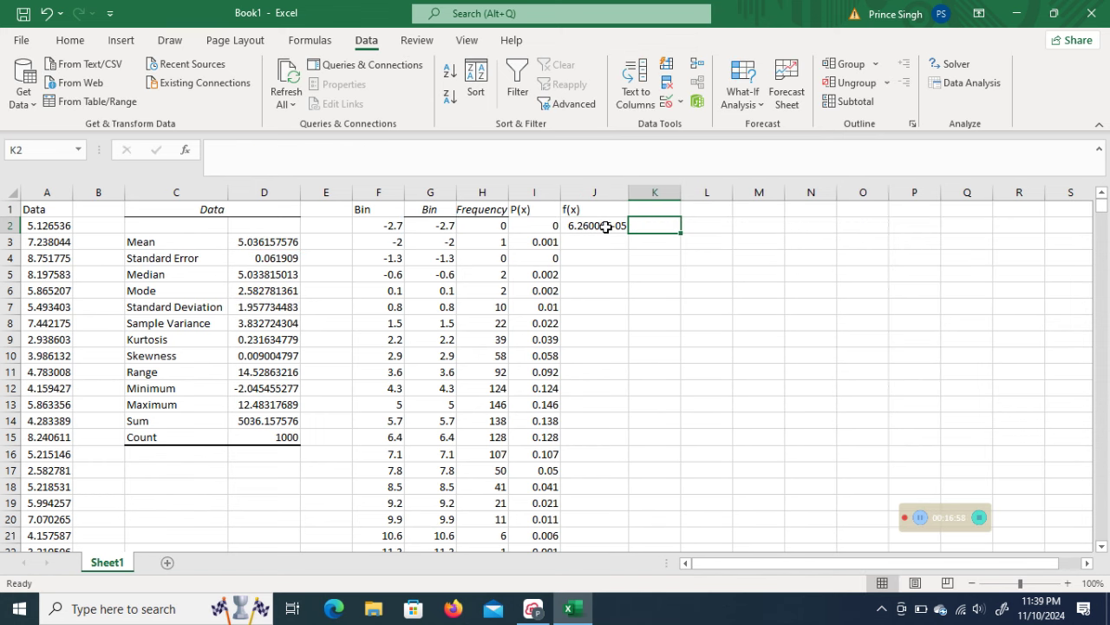
left_click(606, 226)
left_click_drag(629, 233, 629, 233)
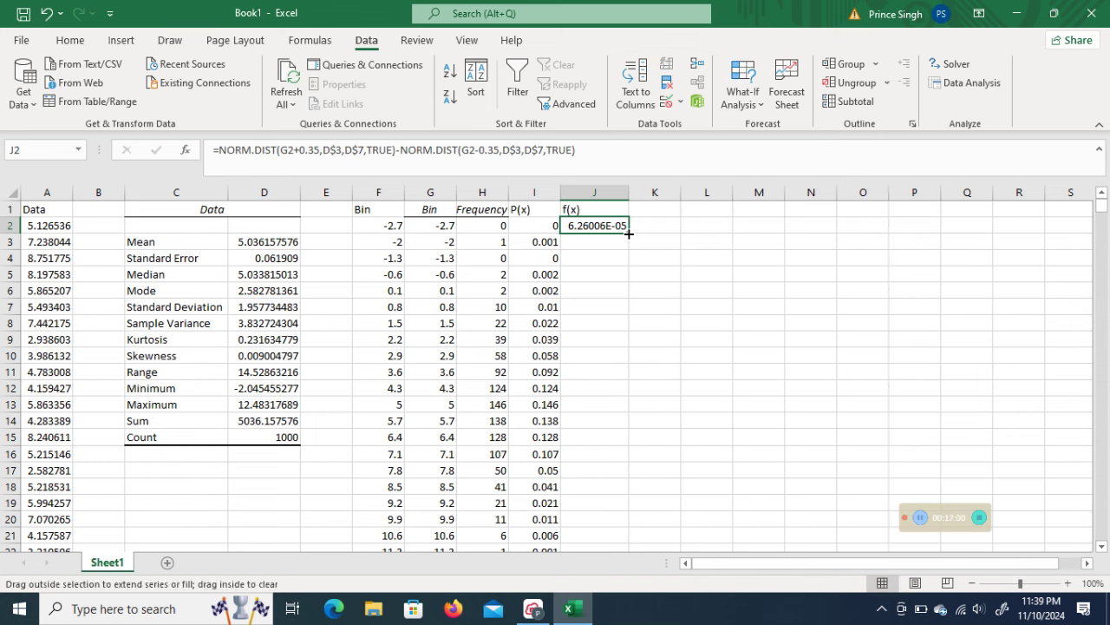
double_click(629, 233)
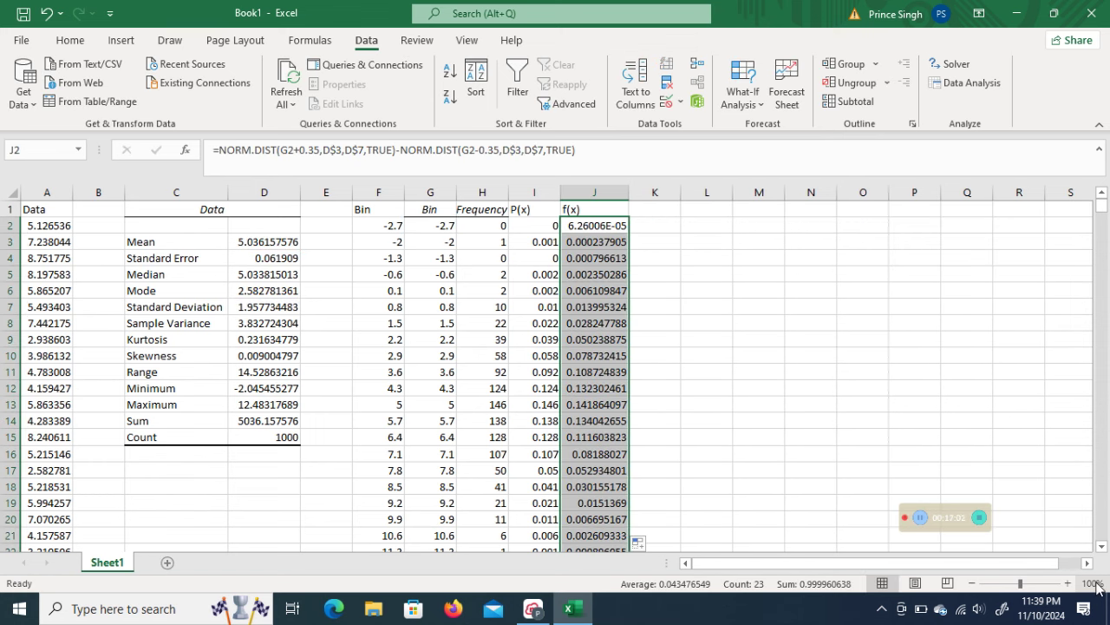
Copy the sum formula from I26 across to J26 to total the f(x) column
left_click(1102, 546)
left_click(1101, 547)
left_click(1101, 546)
left_click(1102, 546)
left_click(1102, 547)
left_click(1102, 547)
left_click(1102, 546)
left_click(1102, 546)
left_click(1102, 546)
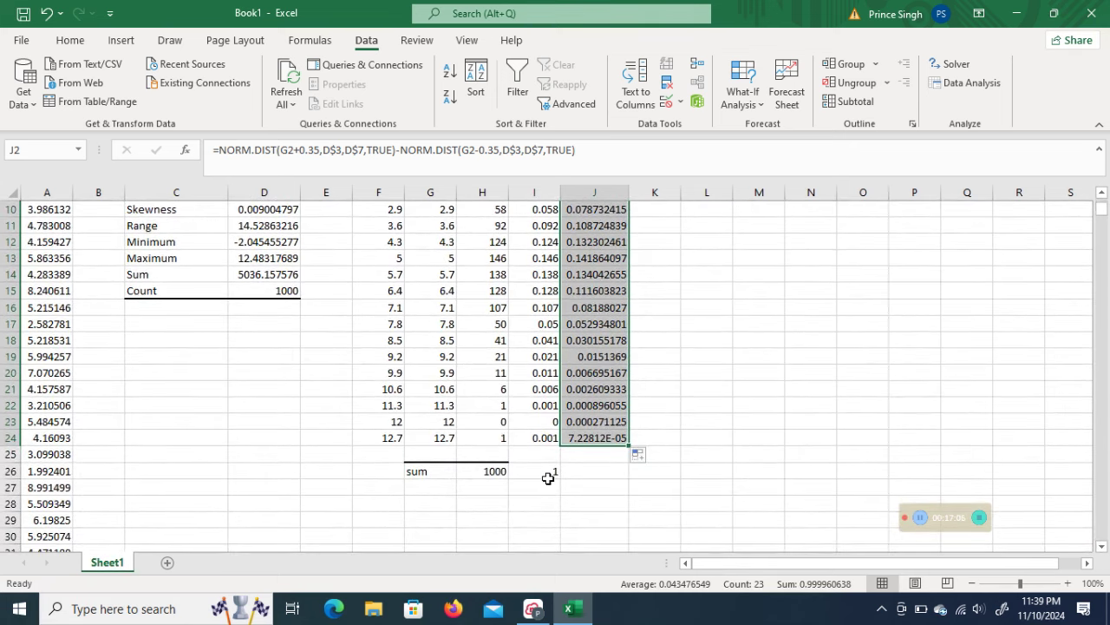
left_click(549, 479)
left_click_drag(562, 478, 632, 477)
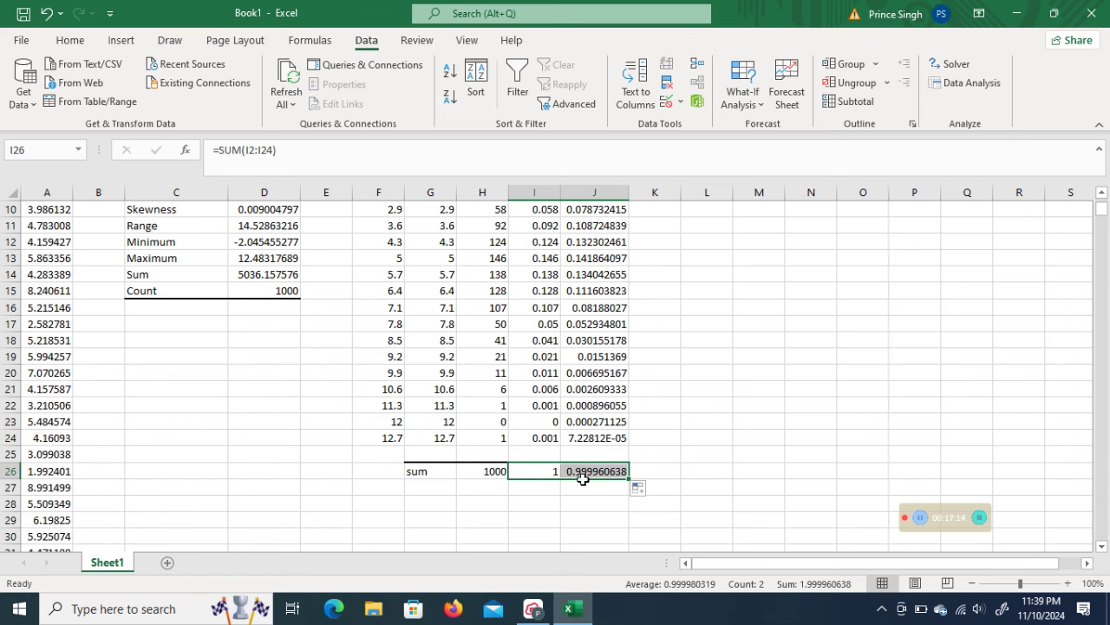
Plot the P(x) and f(x) columns, I1:J24 with headers, as the recommended Line chart
left_click_drag(1102, 211, 1103, 203)
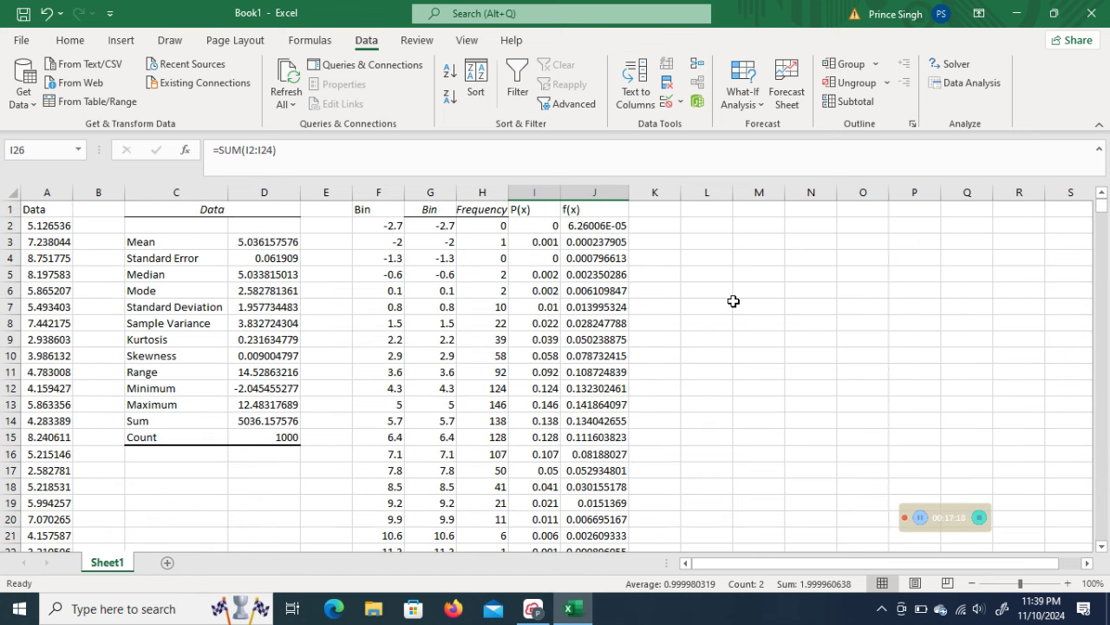
left_click(534, 212)
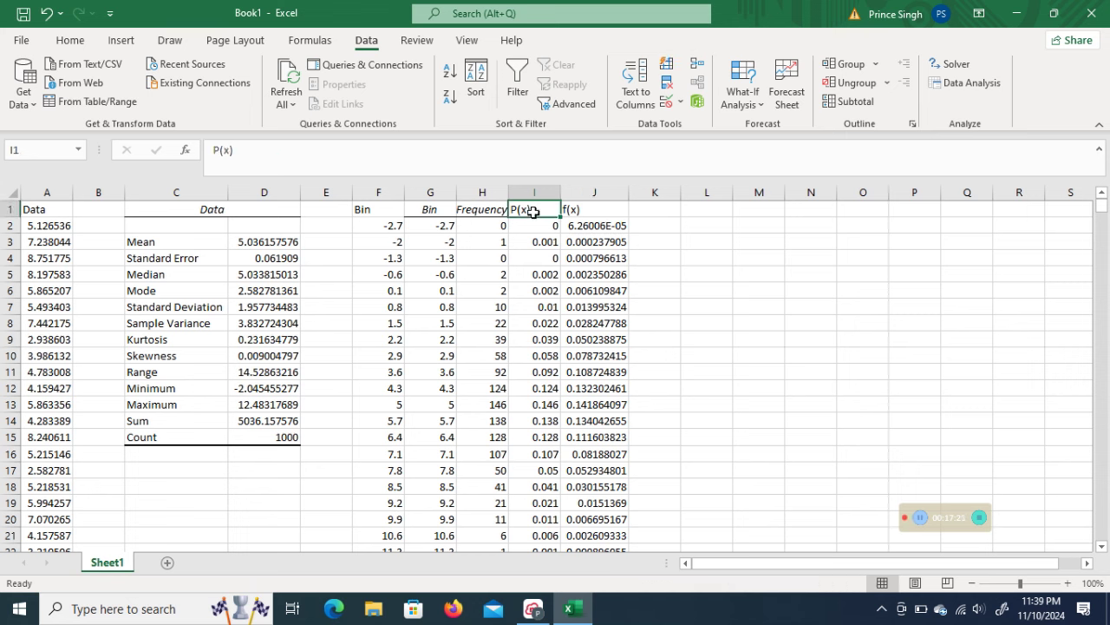
key("shift+Right")
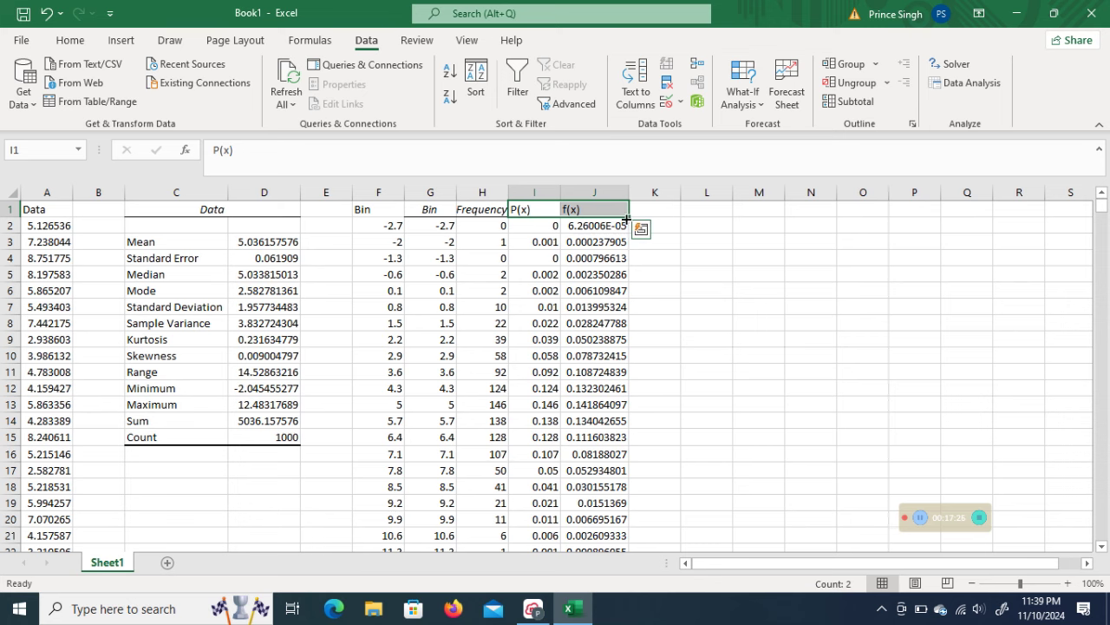
mouse_move(629, 219)
left_mouse_down()
mouse_move(665, 457)
mouse_move(646, 542)
mouse_move(661, 556)
mouse_move(653, 520)
mouse_move(646, 529)
left_mouse_up()
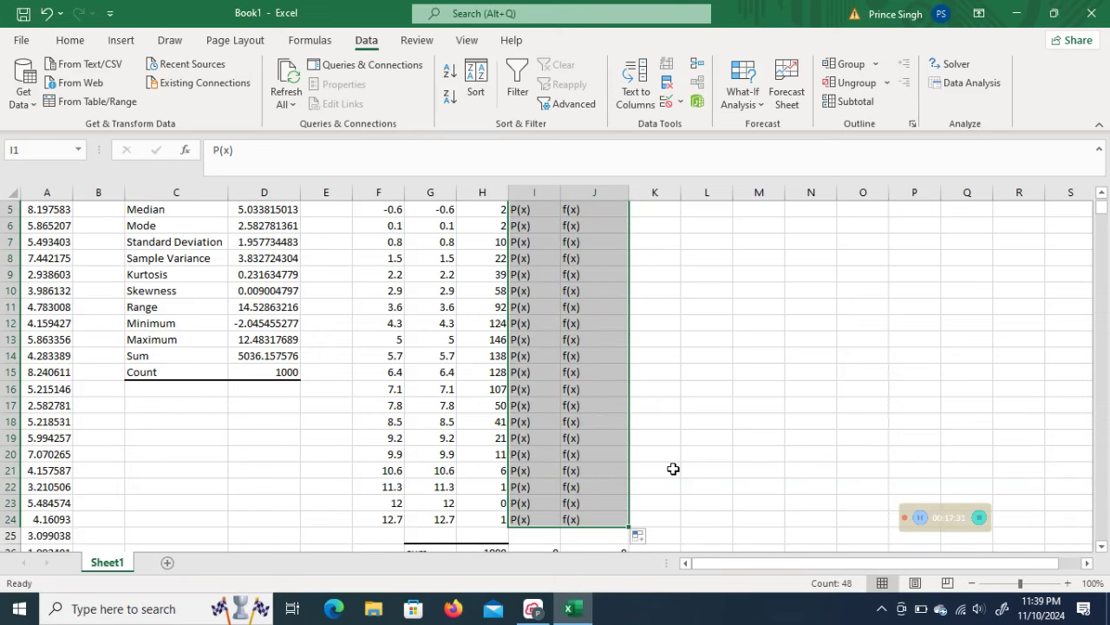
key("ctrl+z")
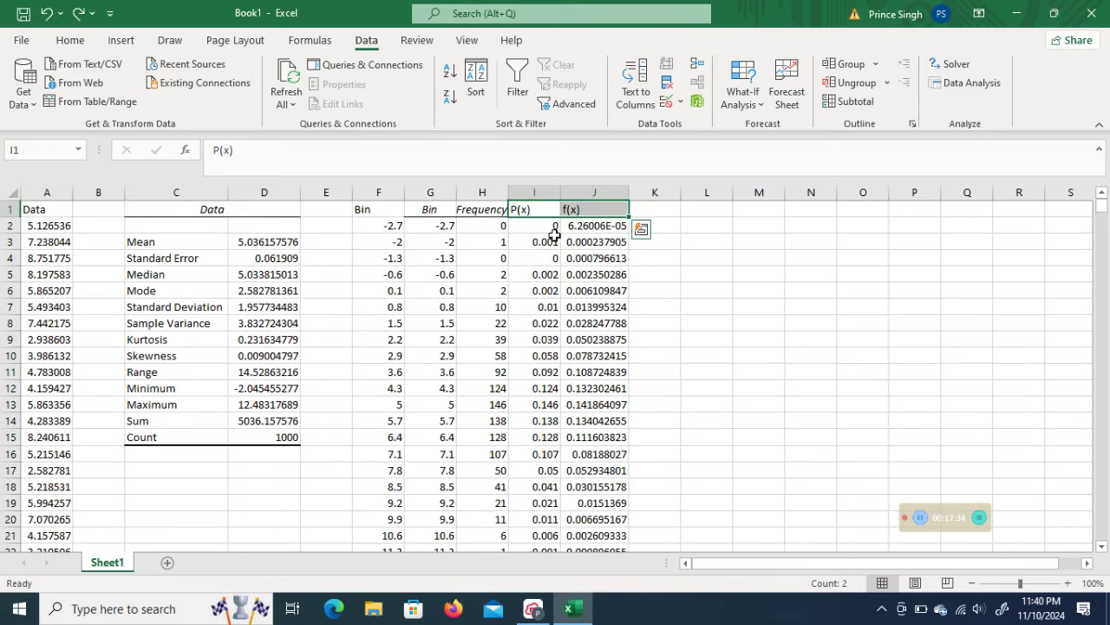
key("shift+Down")
key("shift+Down")
key("shift+Down")
key("shift+Down")
key("shift+Down")
key("shift+Down")
key("shift+Down")
key("shift+Down")
key("shift+Down")
key("shift+Down")
key("shift+Down")
key("shift+Down")
key("shift+Down")
key("shift+Down")
key("shift+Down")
key("shift+Down")
key("shift+Down")
key("shift+Down")
key("shift+Down")
key("shift+Down")
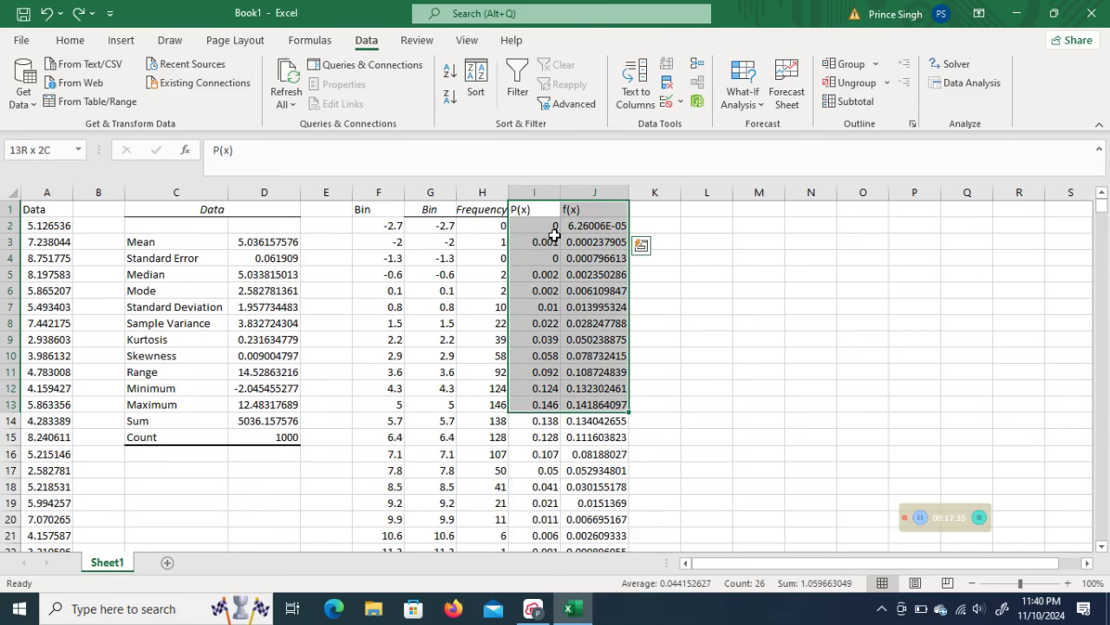
key("shift+Up")
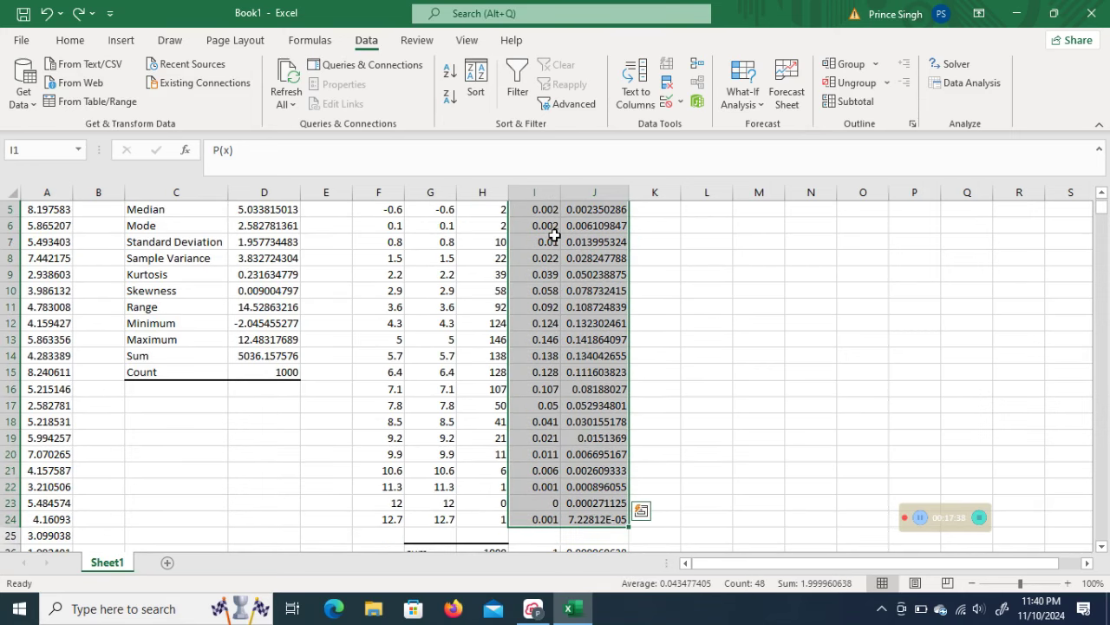
left_click(122, 45)
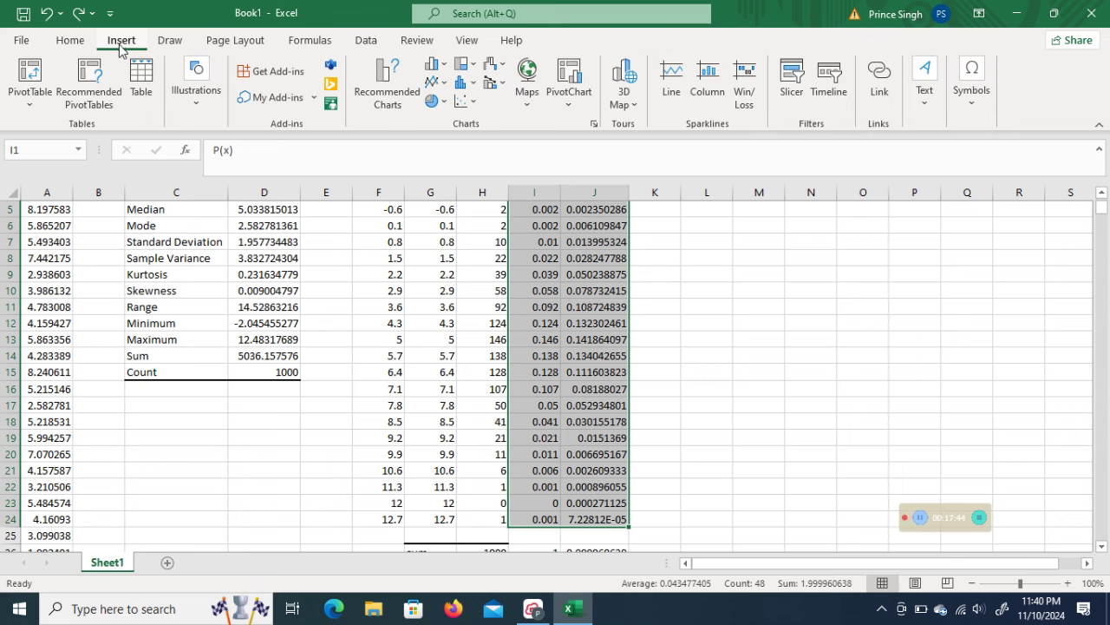
left_click(393, 100)
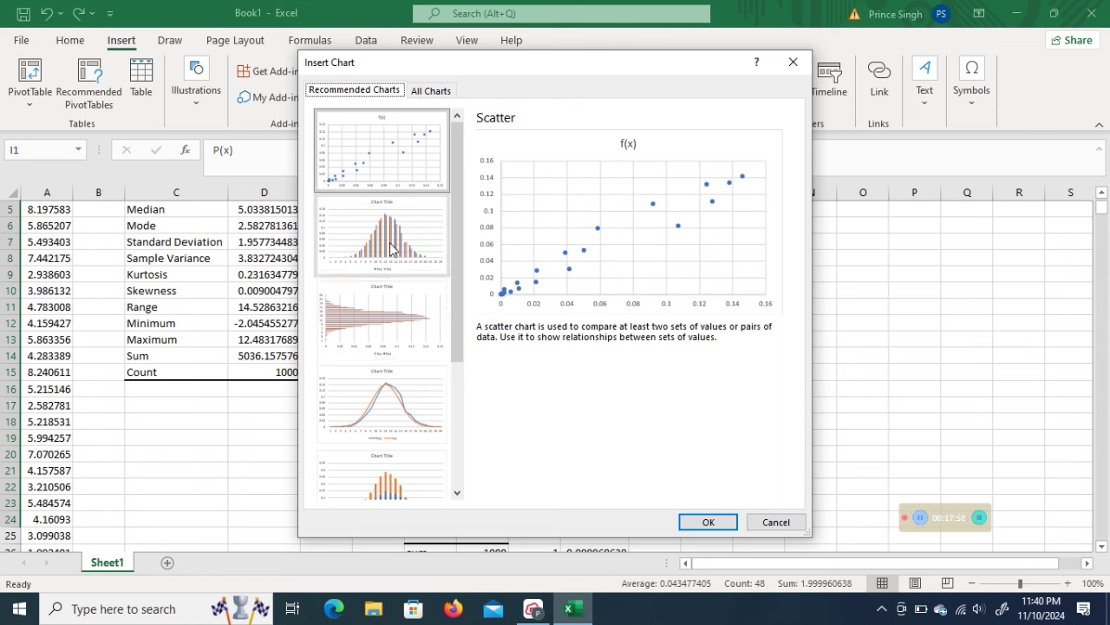
left_click(401, 402)
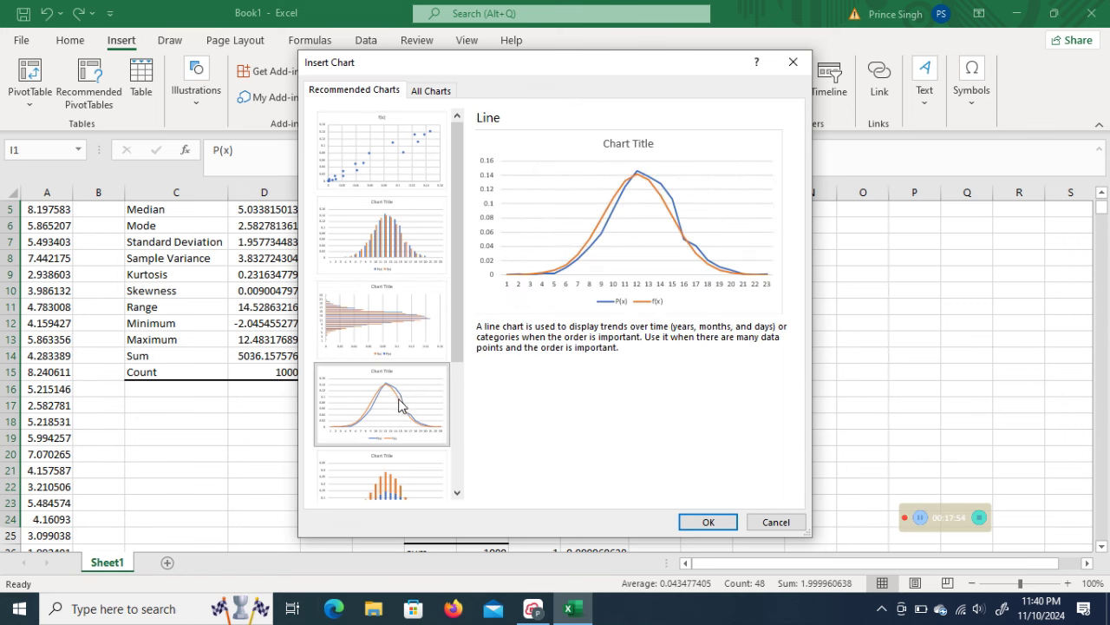
left_click(719, 521)
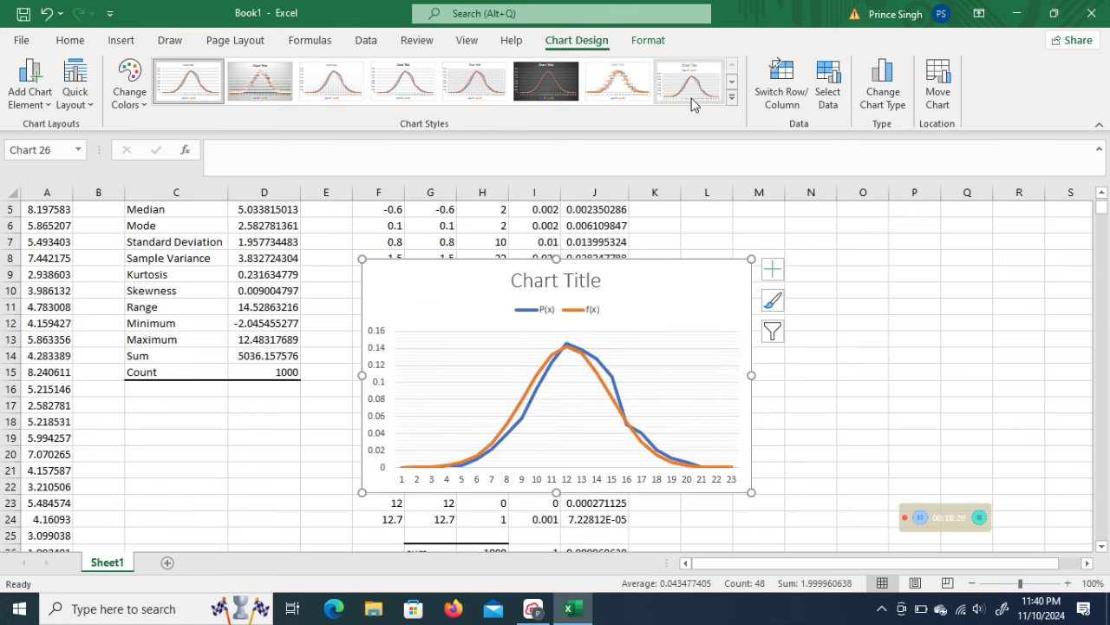
Try several chart styles, including the one with markers and data labels, and settle on the thick-line style with the legend above the plot
left_click(343, 86)
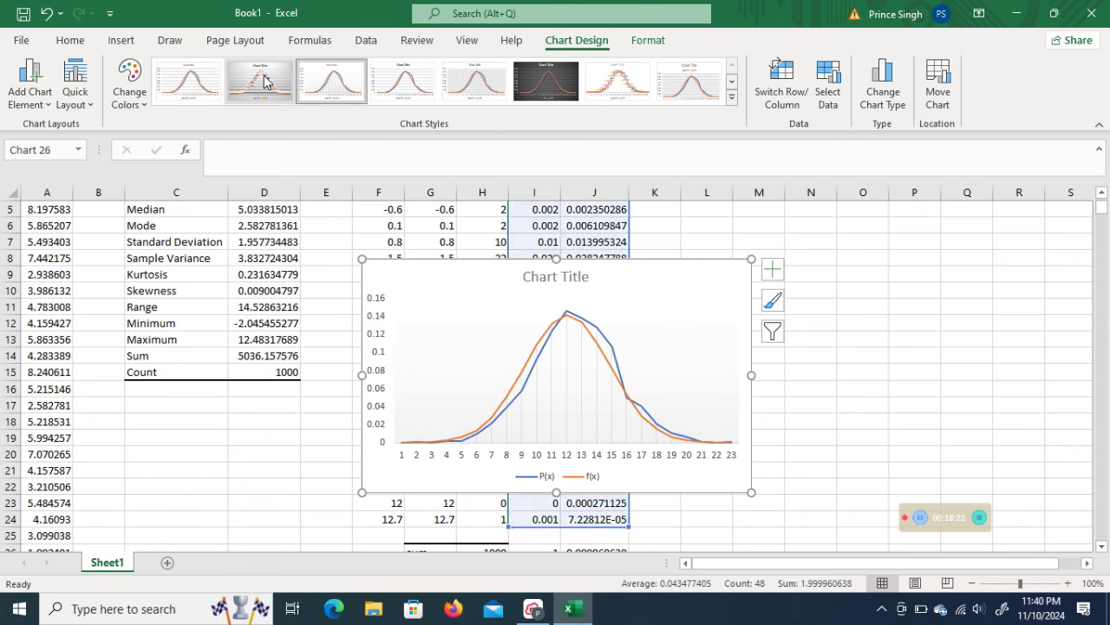
left_click(256, 82)
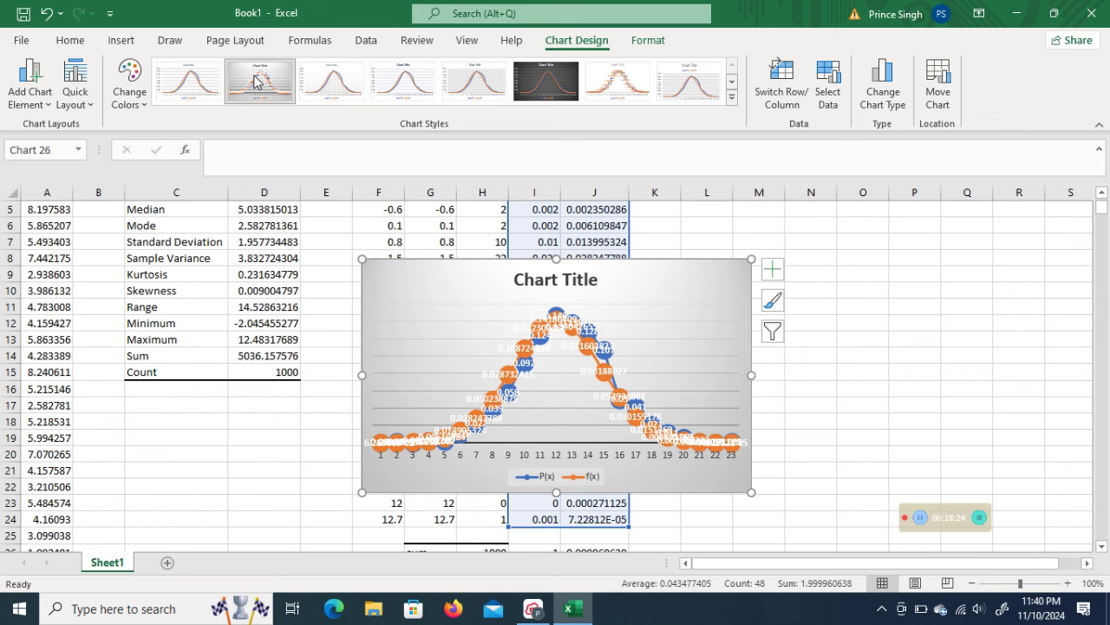
left_click(332, 91)
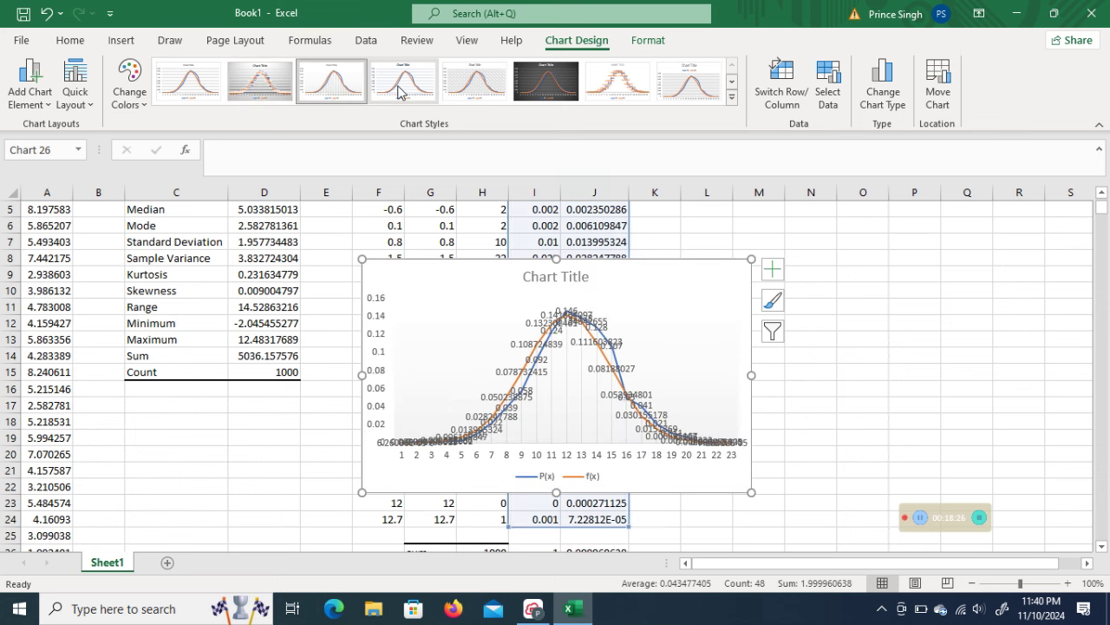
left_click(402, 87)
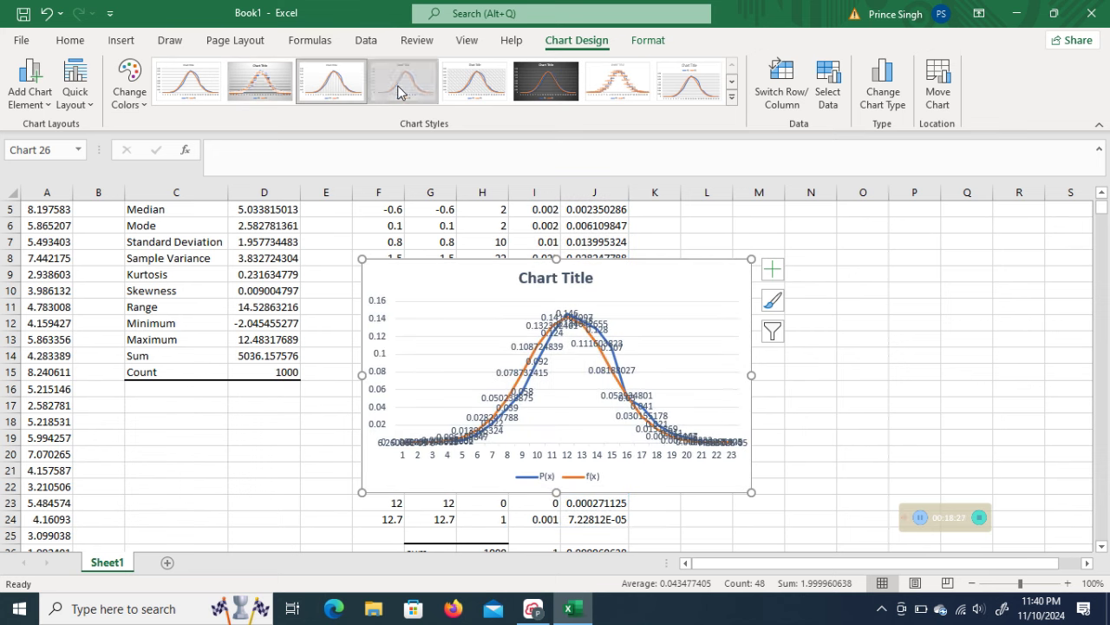
left_click(488, 83)
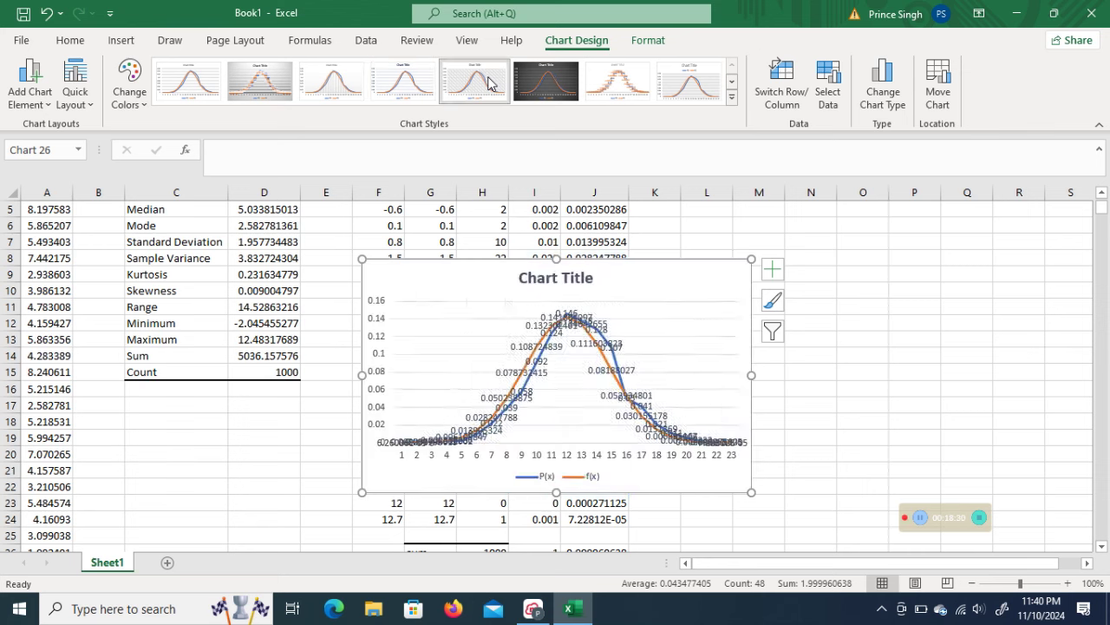
left_click(692, 92)
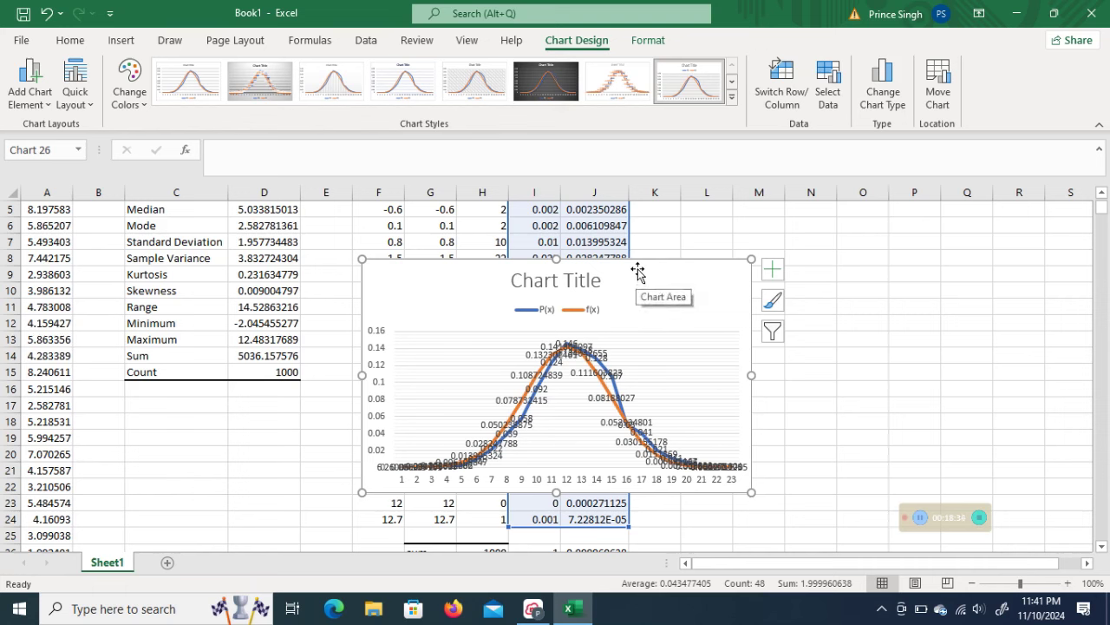
Move the line chart into the empty area beside the f(x) column and select cell L2 above it
left_click_drag(637, 269, 945, 238)
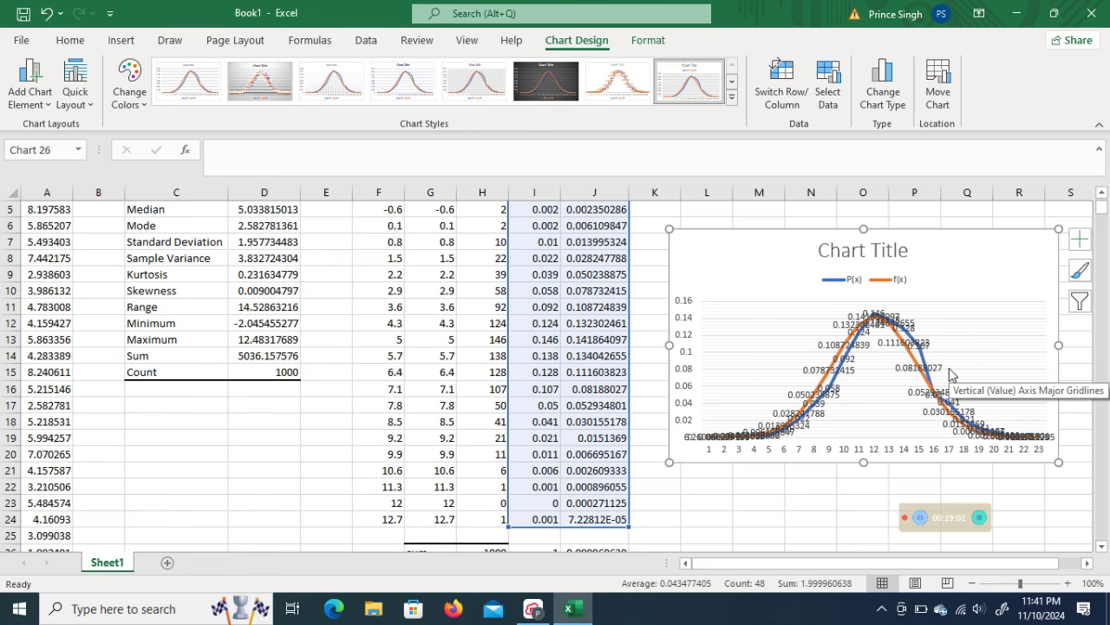
left_click_drag(1102, 209, 1106, 205)
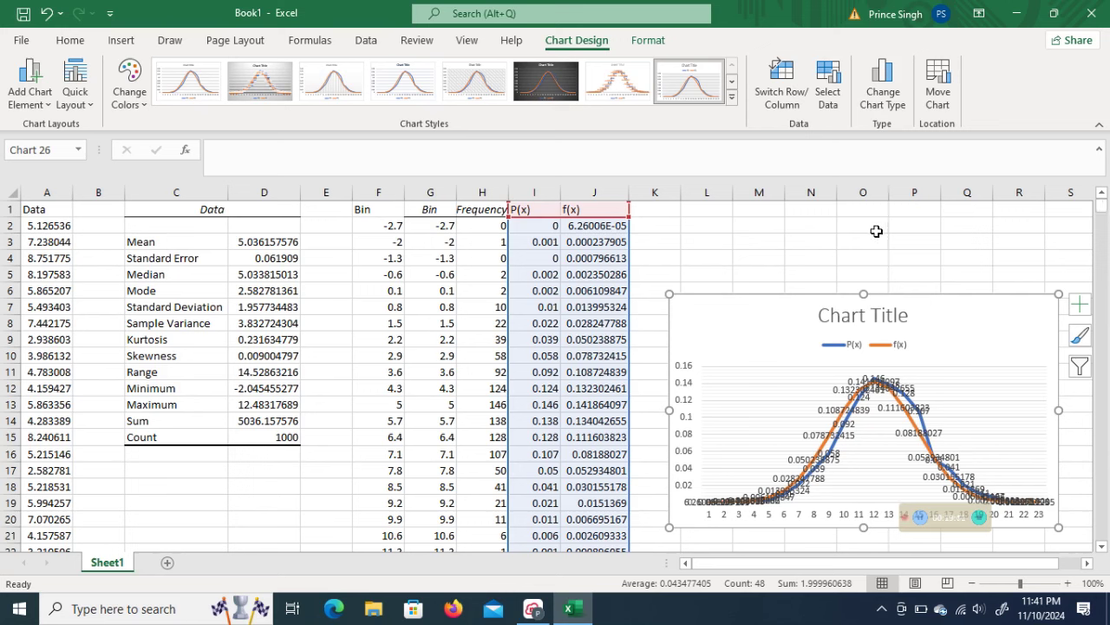
left_click(702, 229)
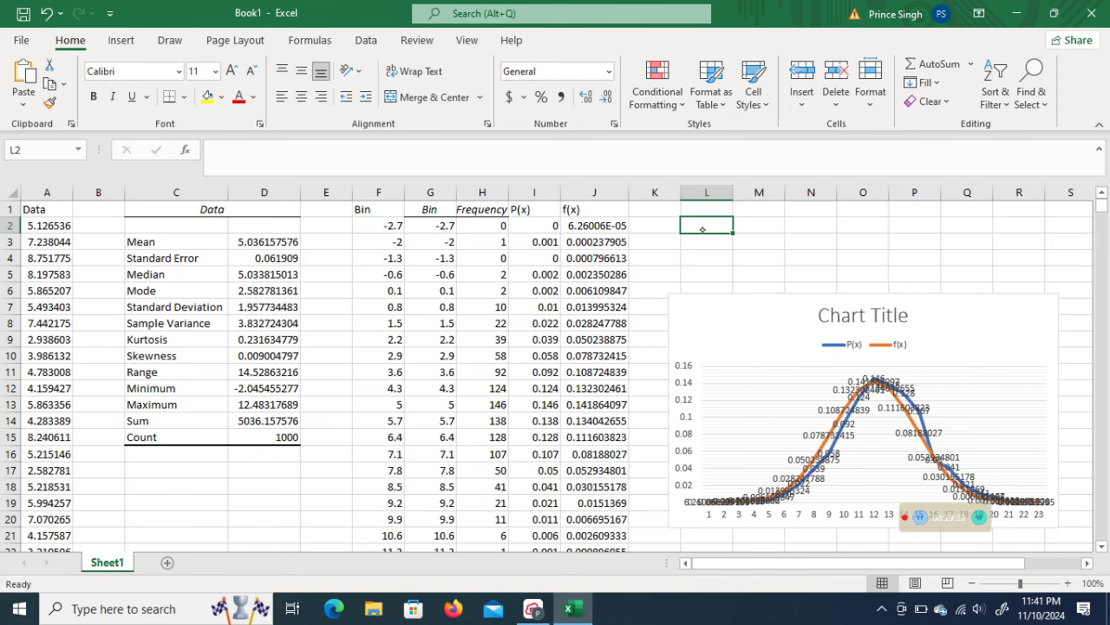
Switch to the whiteboard and write P(X < x) = 0.95 below the F(x) definition
left_click(532, 608)
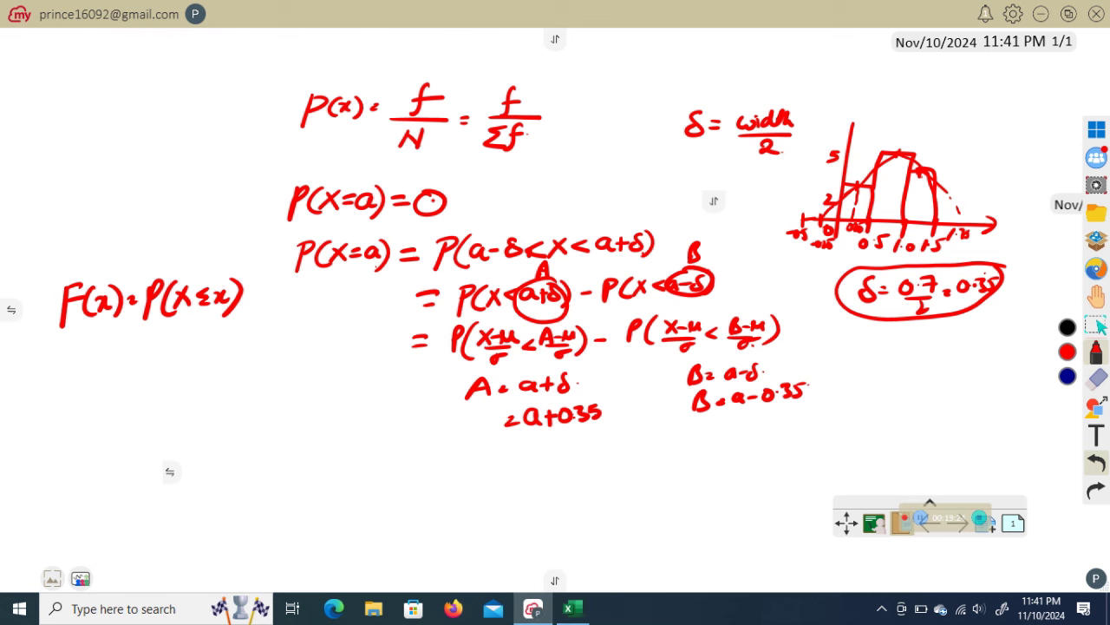
mouse_move(166, 400)
left_mouse_down()
mouse_move(161, 436)
mouse_move(168, 417)
mouse_move(208, 425)
mouse_move(261, 410)
mouse_move(257, 422)
mouse_move(276, 421)
mouse_move(304, 389)
left_mouse_up()
left_click(325, 399)
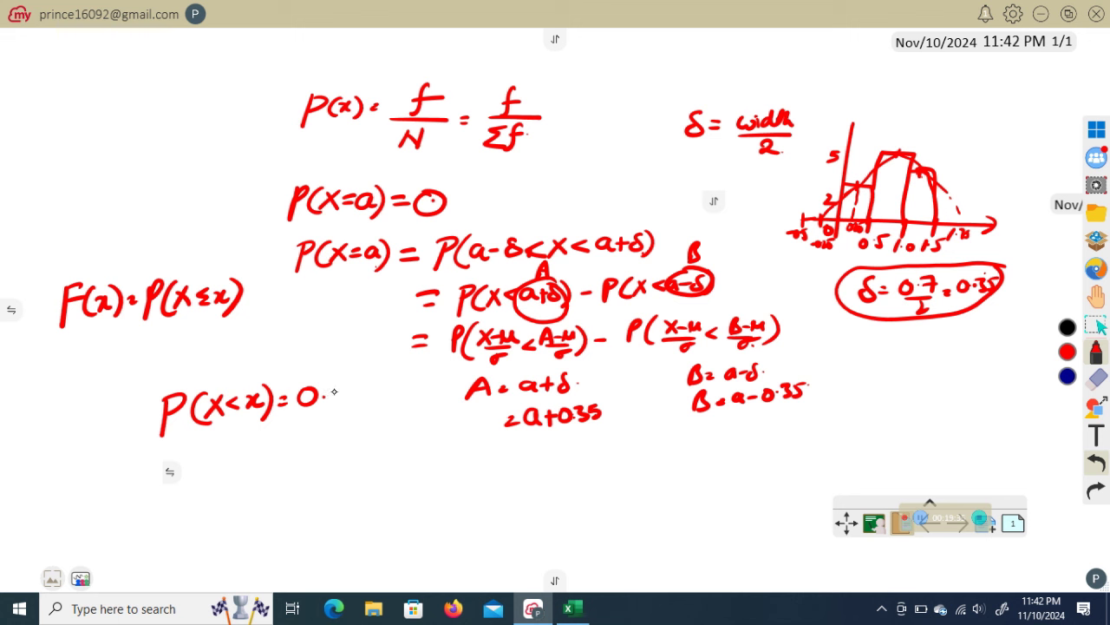
mouse_move(334, 390)
left_mouse_down()
mouse_move(339, 406)
mouse_move(367, 379)
left_mouse_up()
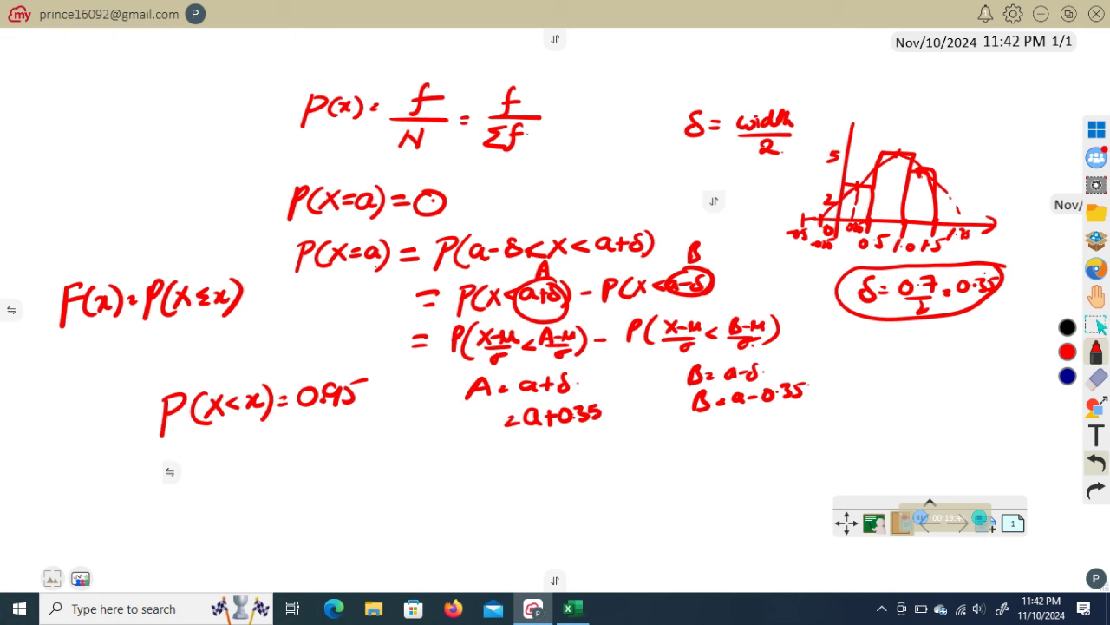
Return to Excel and enter =NORM.INV(J11,5,2) in cell L2
left_click(571, 608)
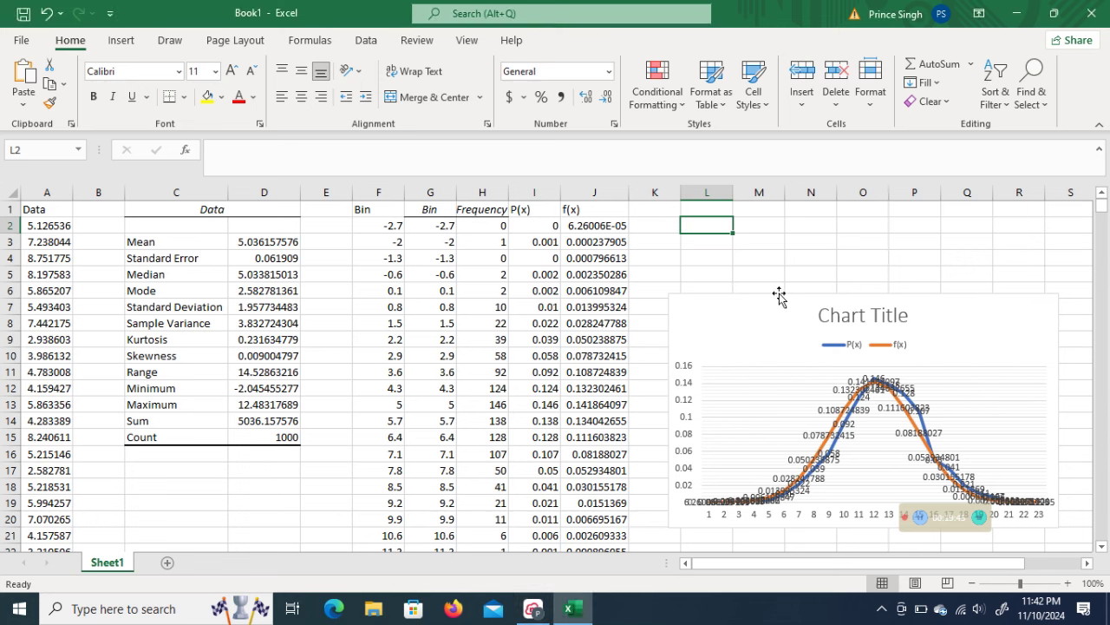
type("=no")
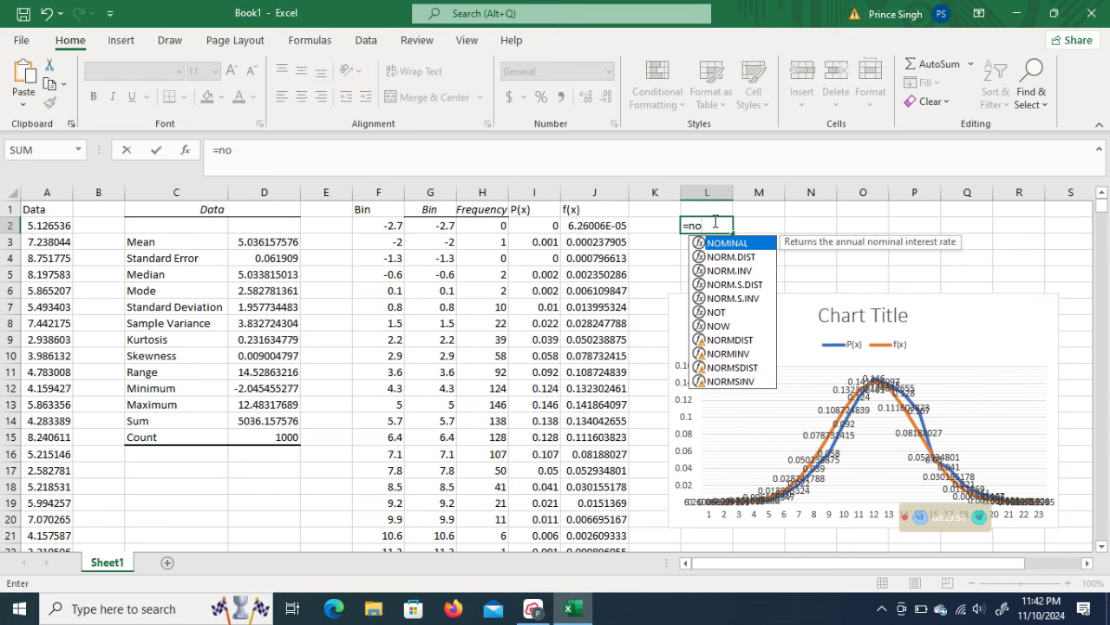
double_click(735, 270)
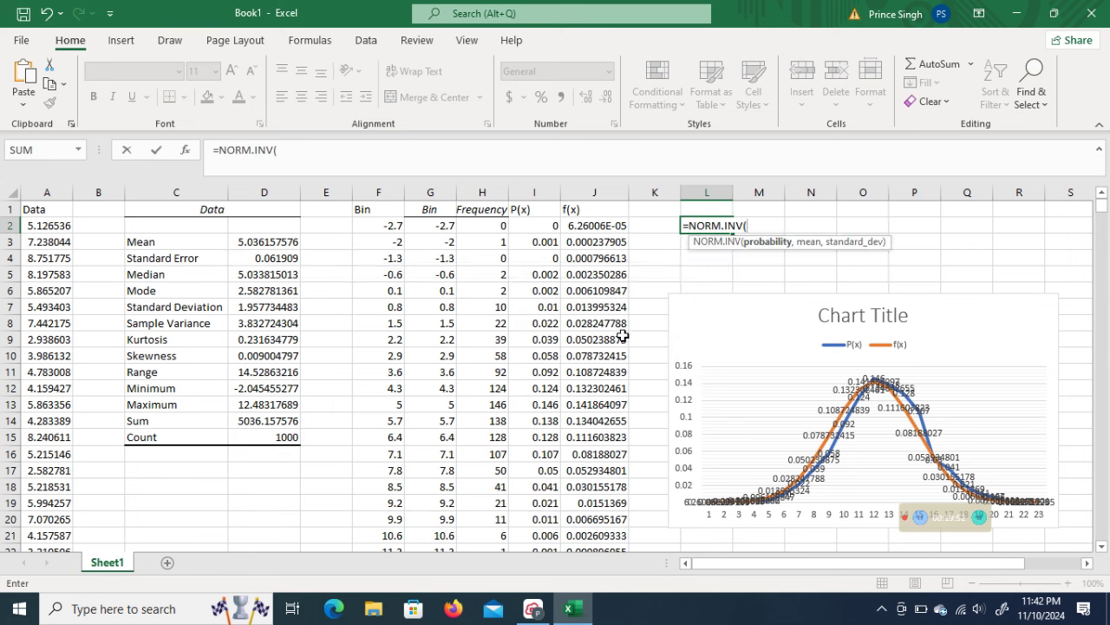
left_click(600, 373)
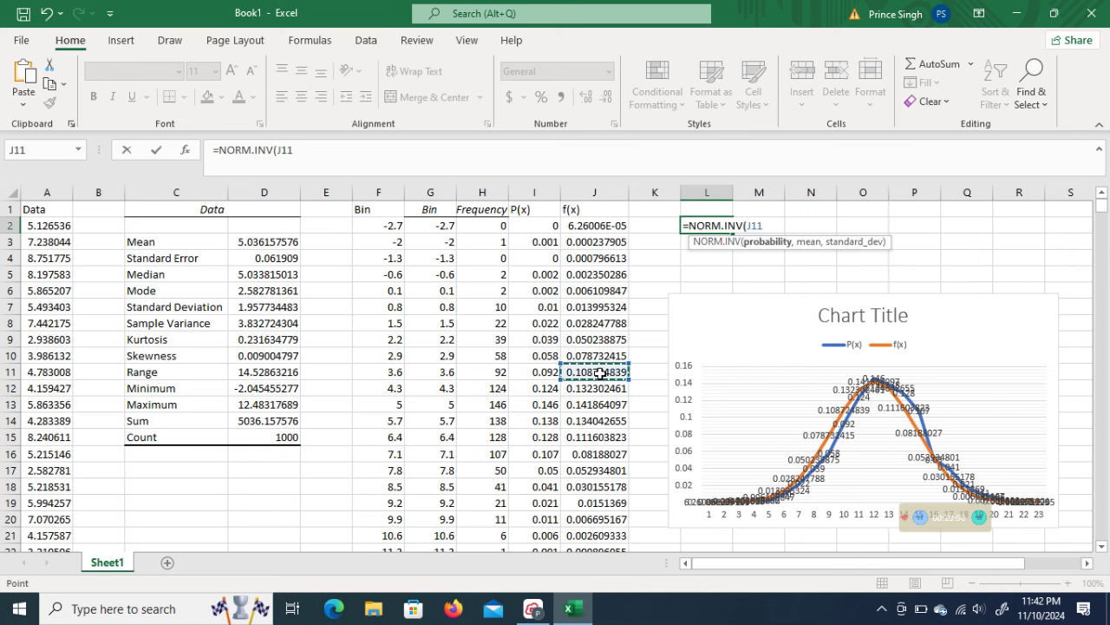
type(",")
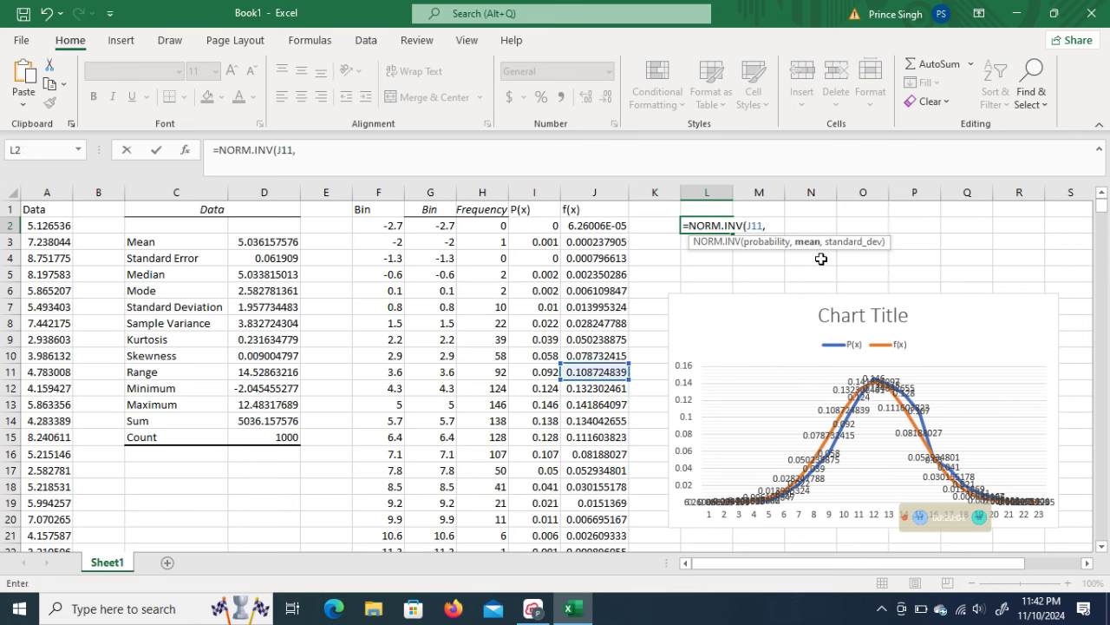
type("5,2")
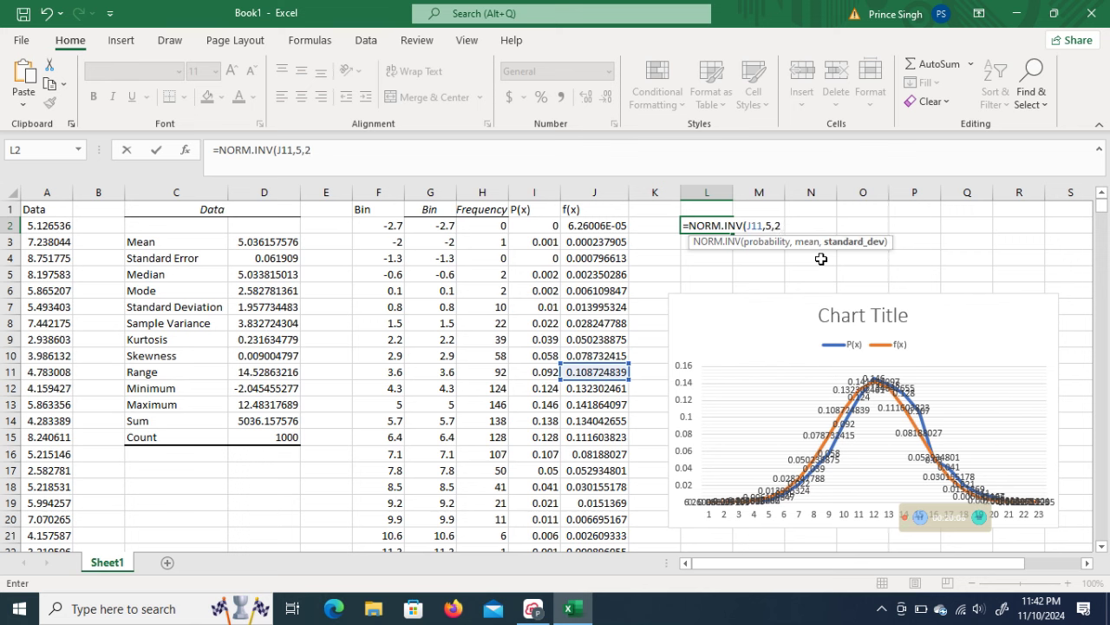
type(")")
key("Tab")
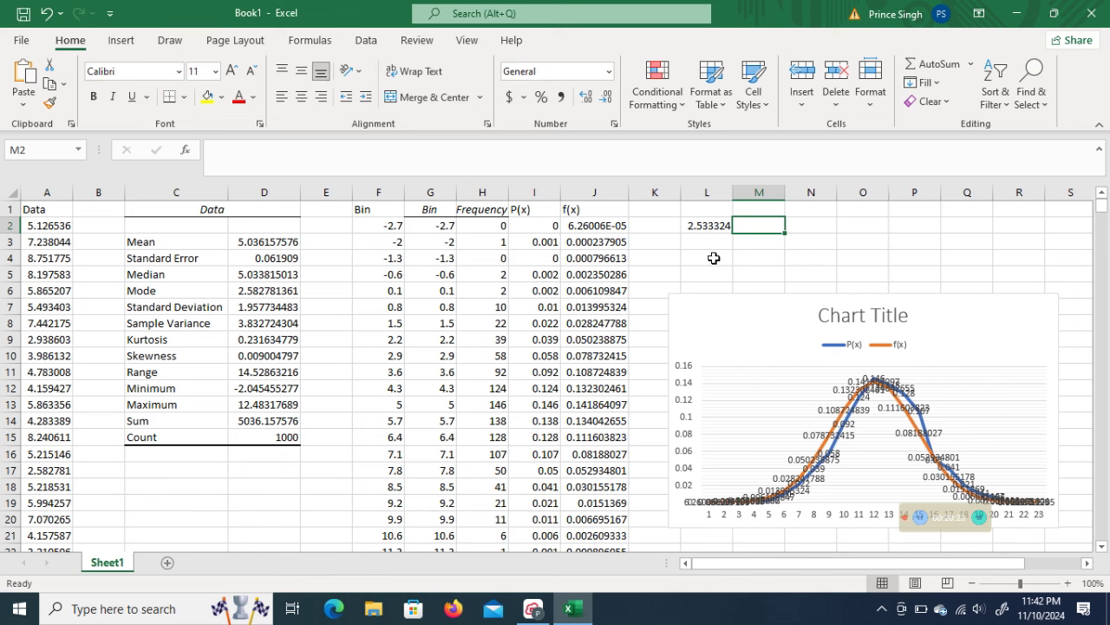
Switch to the whiteboard and write P(X < 1.96) = 0.975 beside the P(x) formula
left_click(533, 609)
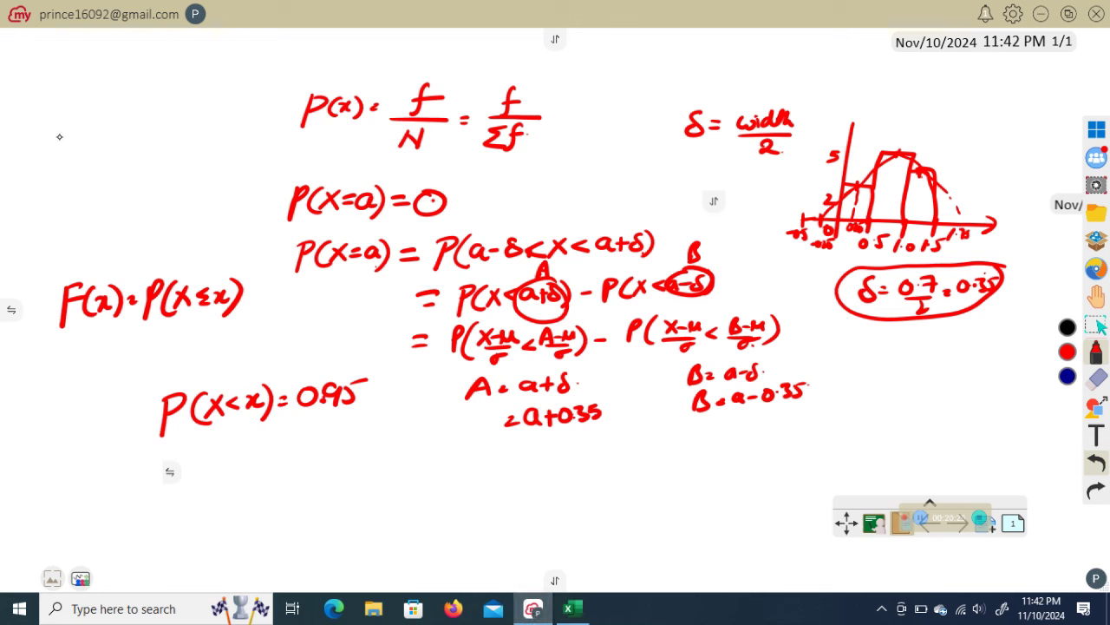
mouse_move(75, 105)
left_mouse_down()
mouse_move(69, 148)
mouse_move(78, 122)
mouse_move(92, 141)
mouse_move(168, 107)
mouse_move(165, 121)
mouse_move(176, 114)
mouse_move(185, 132)
mouse_move(208, 114)
left_mouse_up()
left_click(151, 114)
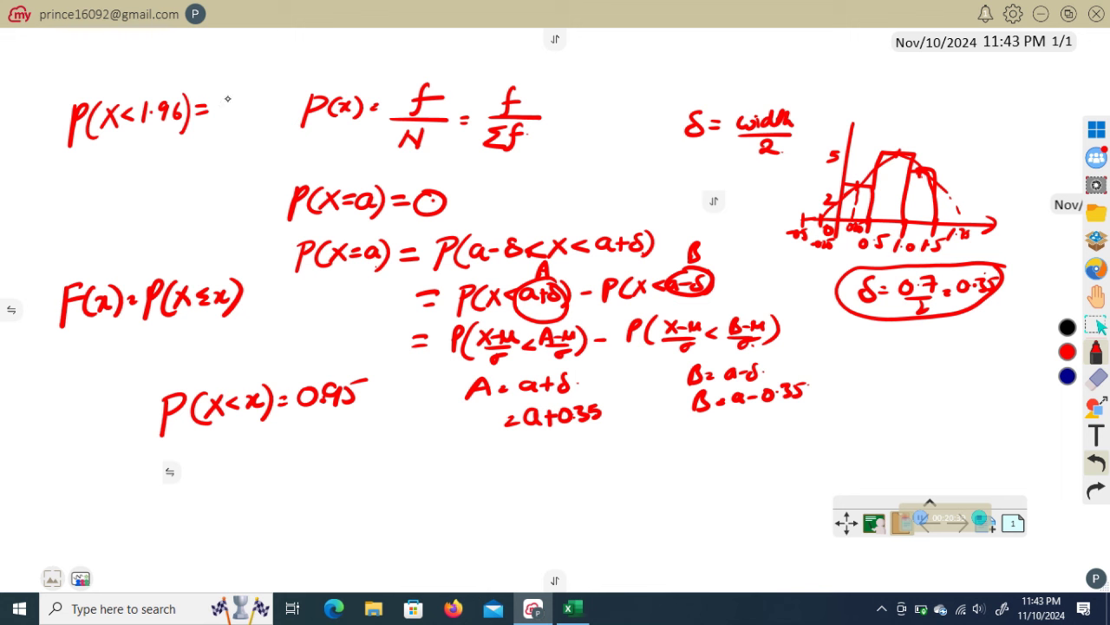
left_click_drag(224, 99, 231, 106)
mouse_move(248, 95)
left_mouse_down()
mouse_move(245, 114)
mouse_move(265, 95)
mouse_move(256, 110)
mouse_move(271, 110)
mouse_move(283, 87)
left_mouse_up()
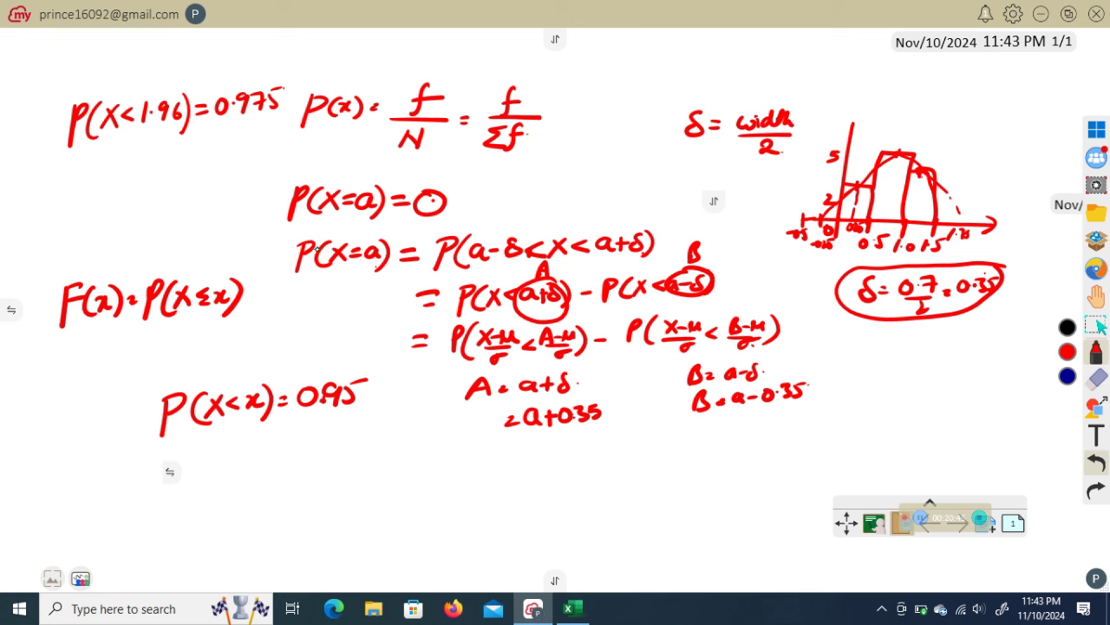
Overwrite the X in P(X < 1.96) with Z and note μ = 0, σ = 1 beneath it inside a circle
mouse_move(99, 105)
left_mouse_down()
mouse_move(123, 102)
mouse_move(125, 127)
left_mouse_up()
mouse_move(95, 180)
left_mouse_down()
mouse_move(105, 157)
mouse_move(137, 160)
left_mouse_up()
mouse_move(127, 167)
left_mouse_down()
mouse_move(153, 155)
mouse_move(100, 195)
mouse_move(128, 178)
mouse_move(130, 189)
left_mouse_up()
left_click_drag(141, 181, 145, 195)
mouse_move(158, 150)
left_mouse_down()
mouse_move(84, 196)
mouse_move(137, 153)
left_mouse_up()
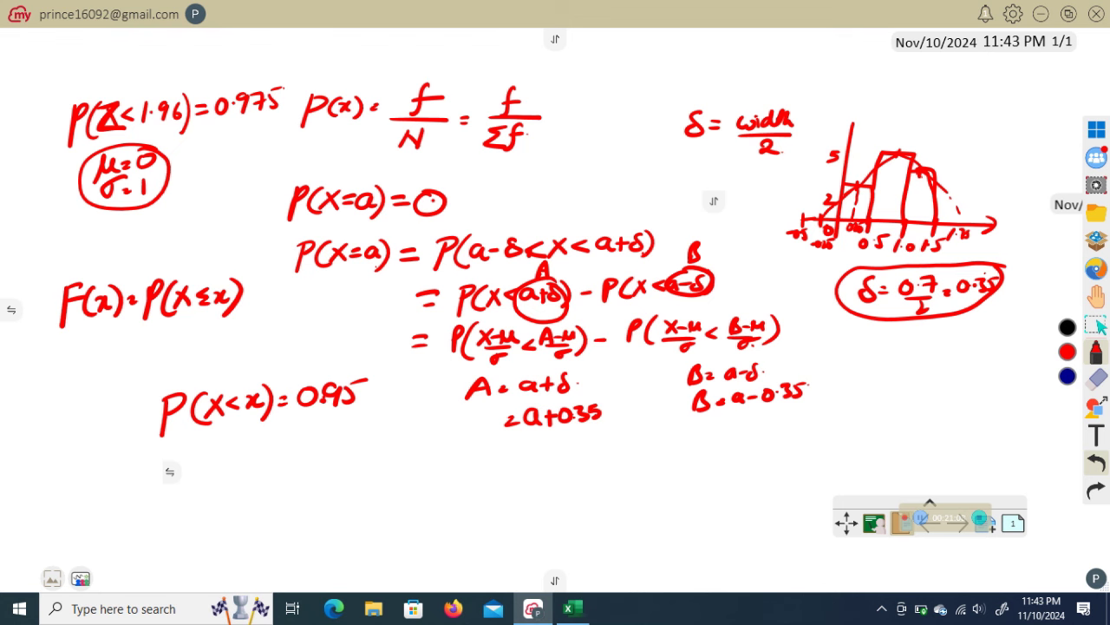
Return to Excel and enter =NORM.INV(0.975,0,1) in cell L4
left_click(570, 609)
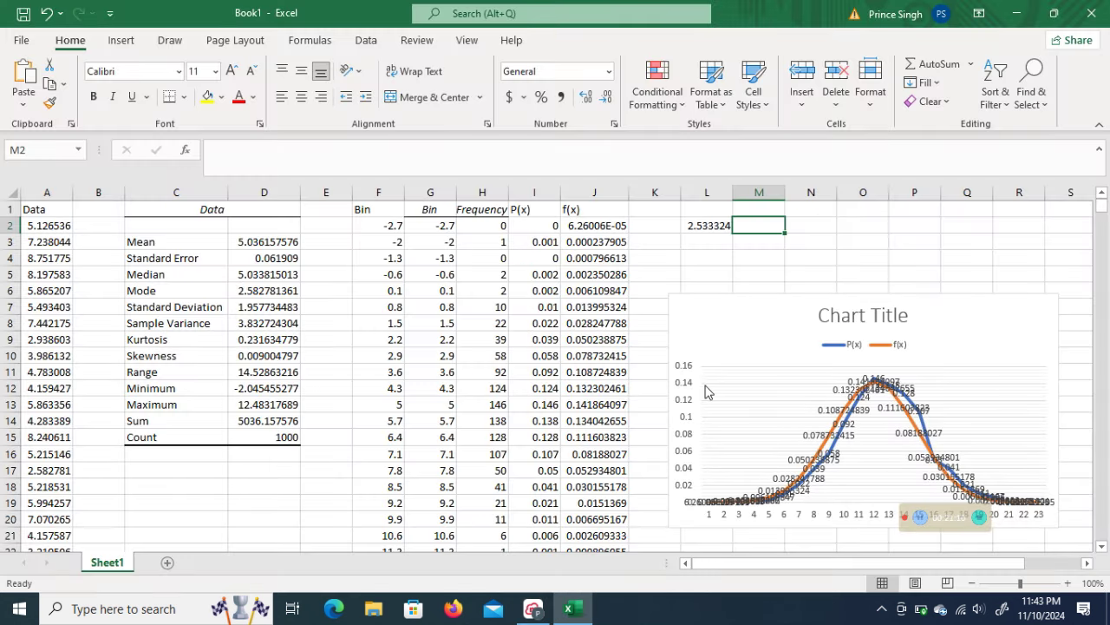
left_click(719, 255)
double_click(722, 256)
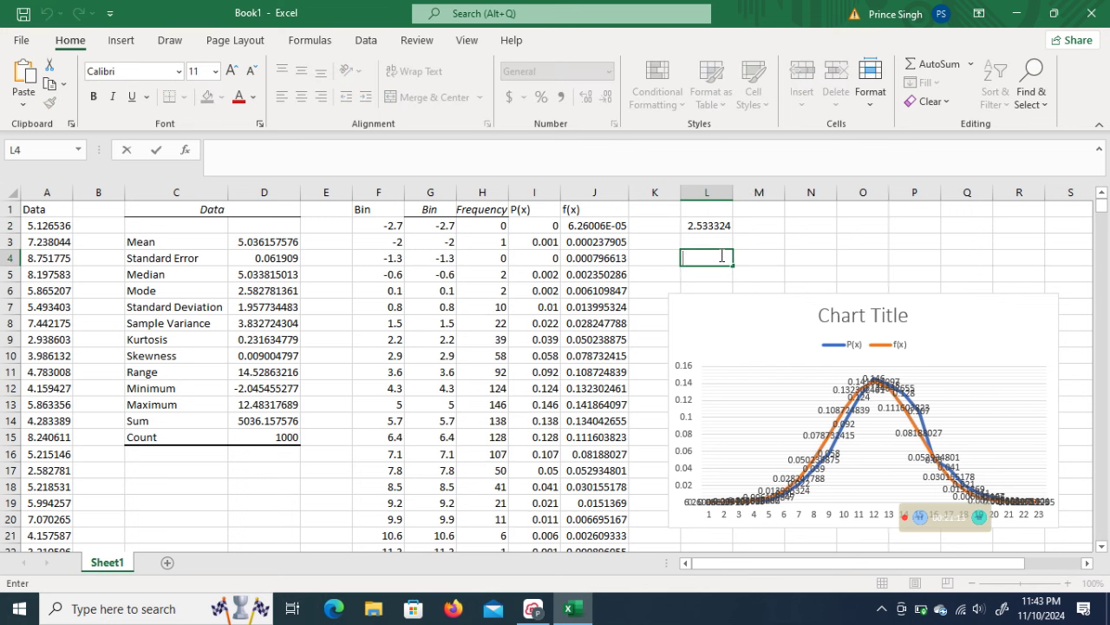
type("=")
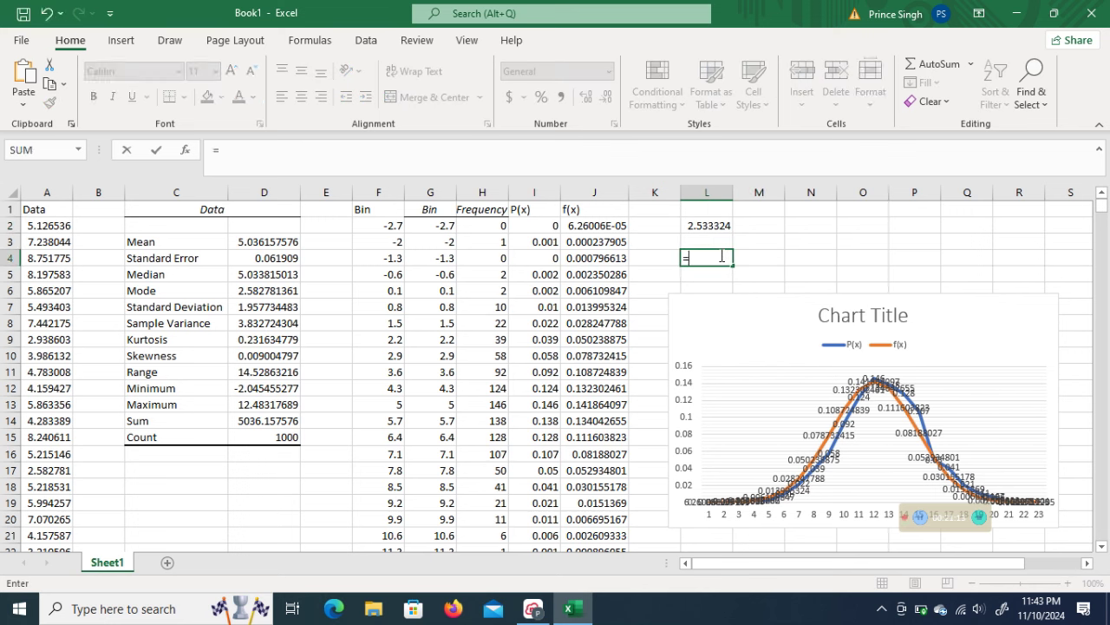
type("nor")
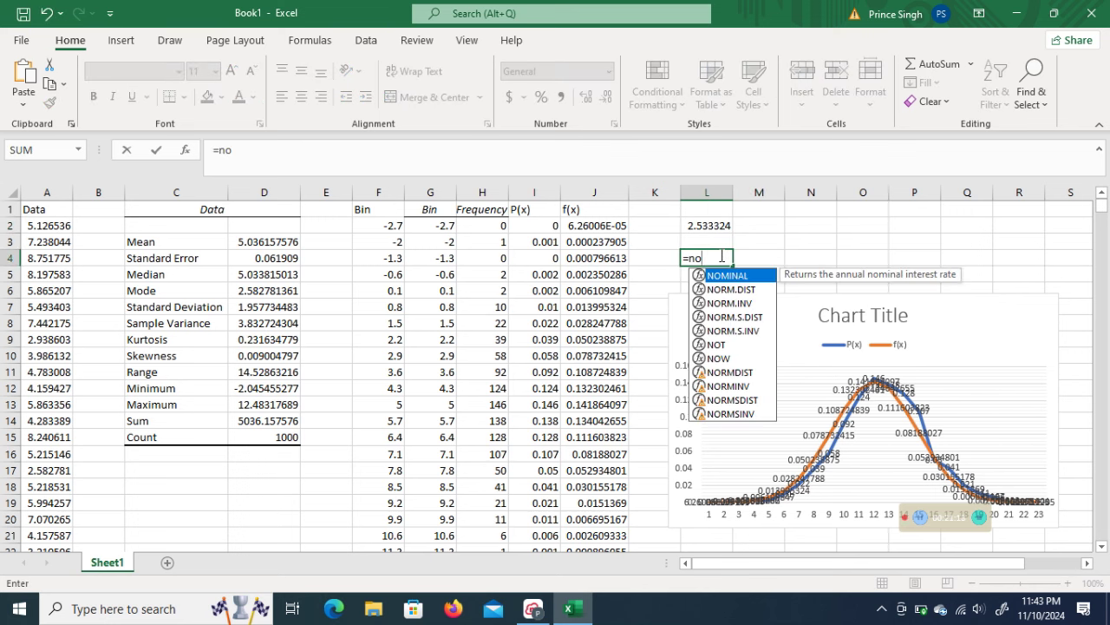
left_click(744, 289)
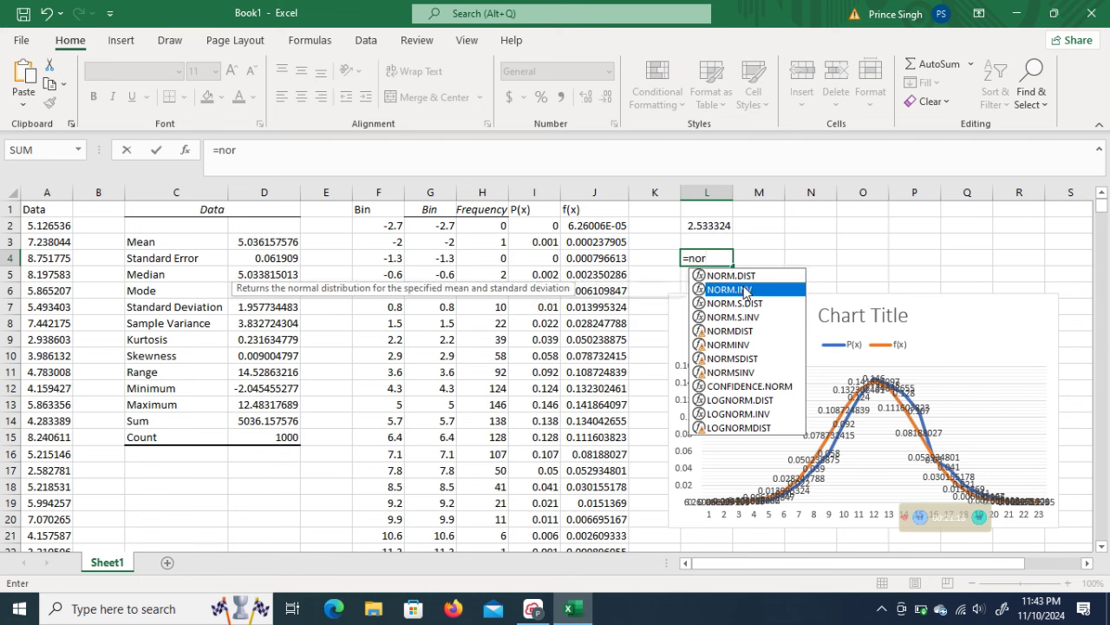
key("Tab")
type("0.975,0")
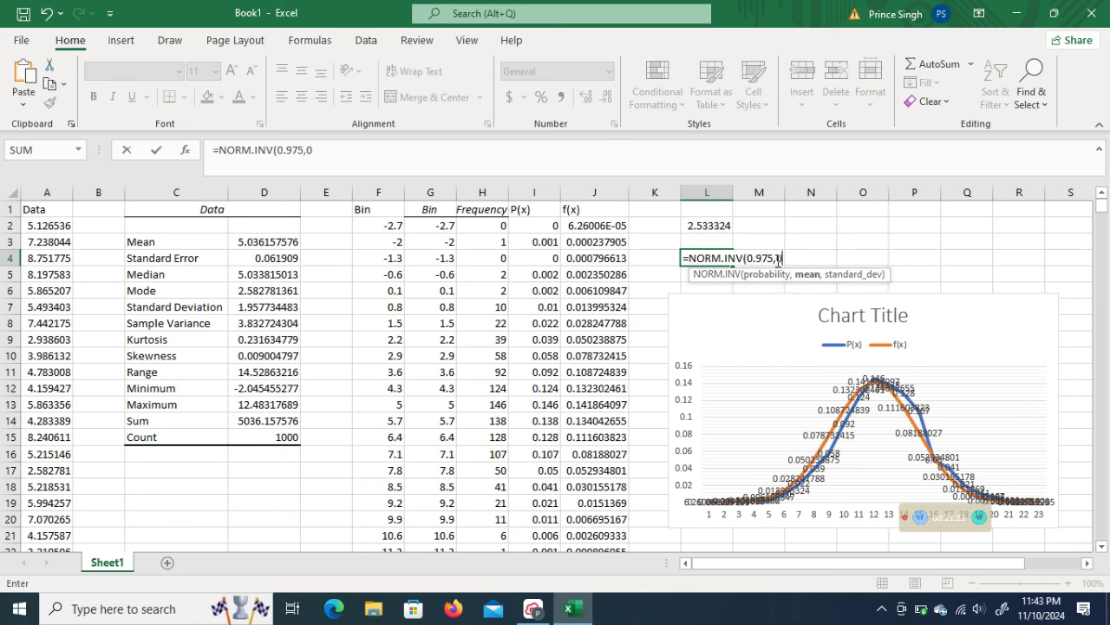
type(",1")
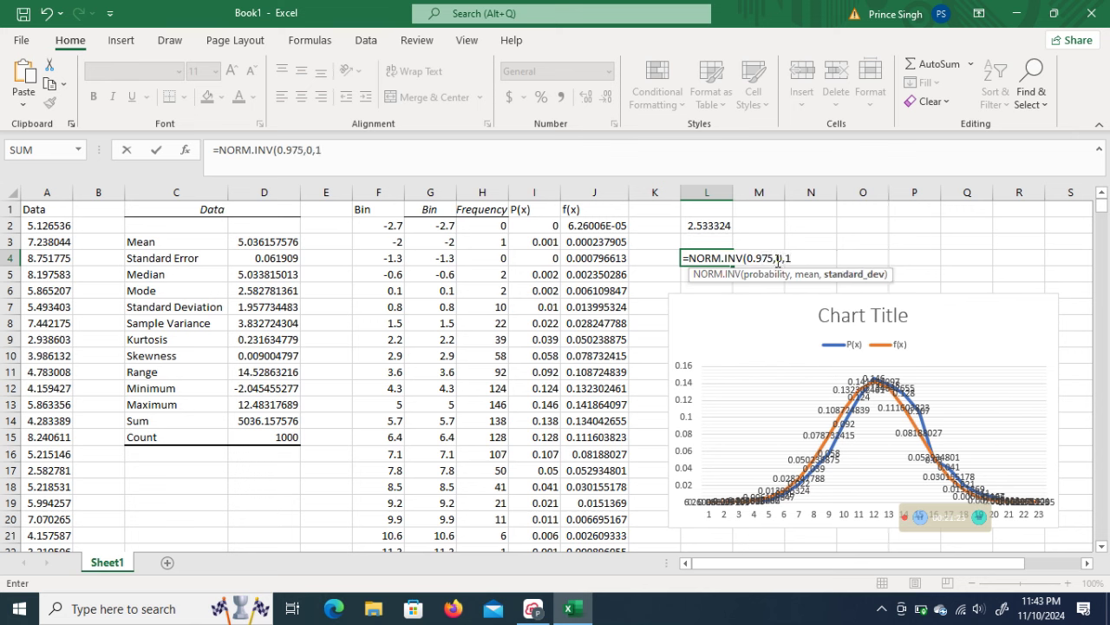
type(")")
left_click(778, 262)
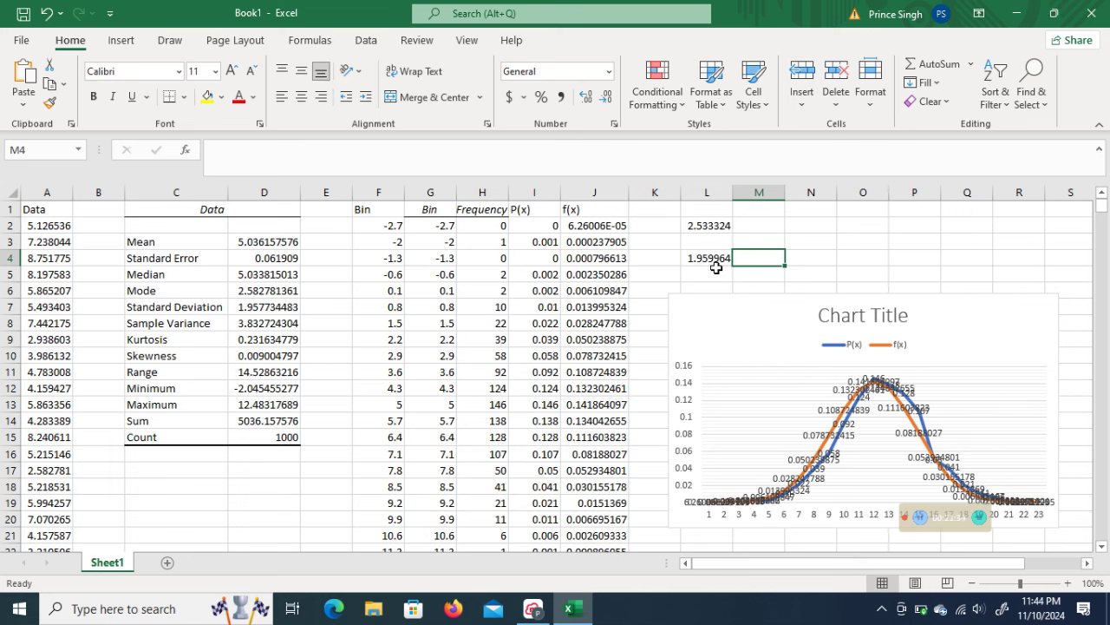
Switch to the whiteboard and sketch a bell curve below P(X < x) = 0.95, marking 0, 1.96 and an upper tail labelled 0.25
left_click(531, 610)
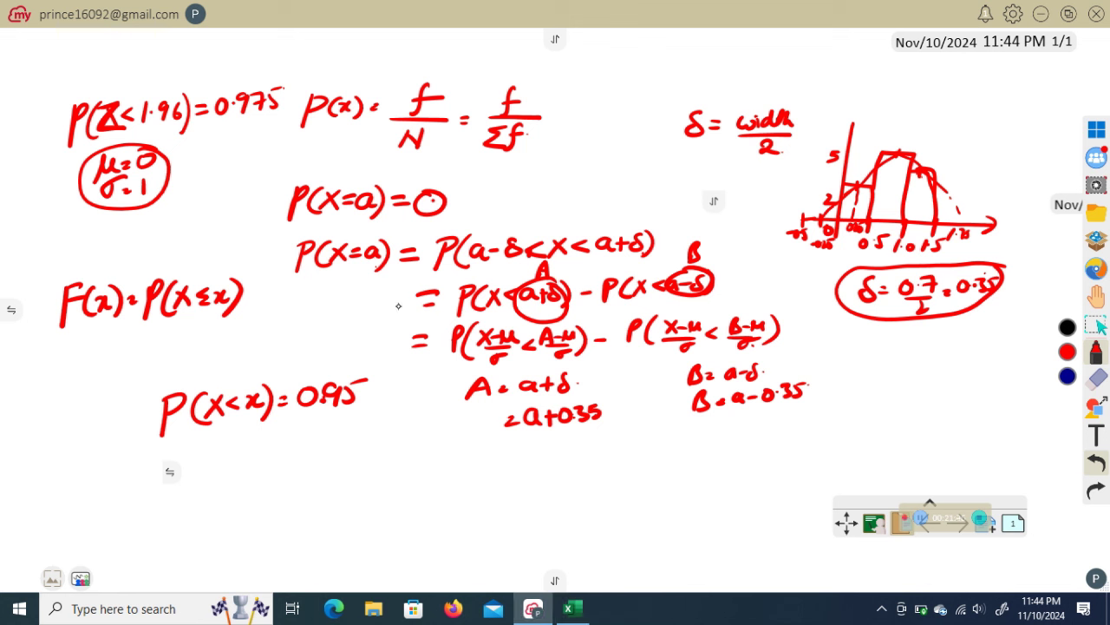
mouse_move(287, 503)
left_mouse_down()
mouse_move(361, 435)
mouse_move(490, 485)
left_mouse_up()
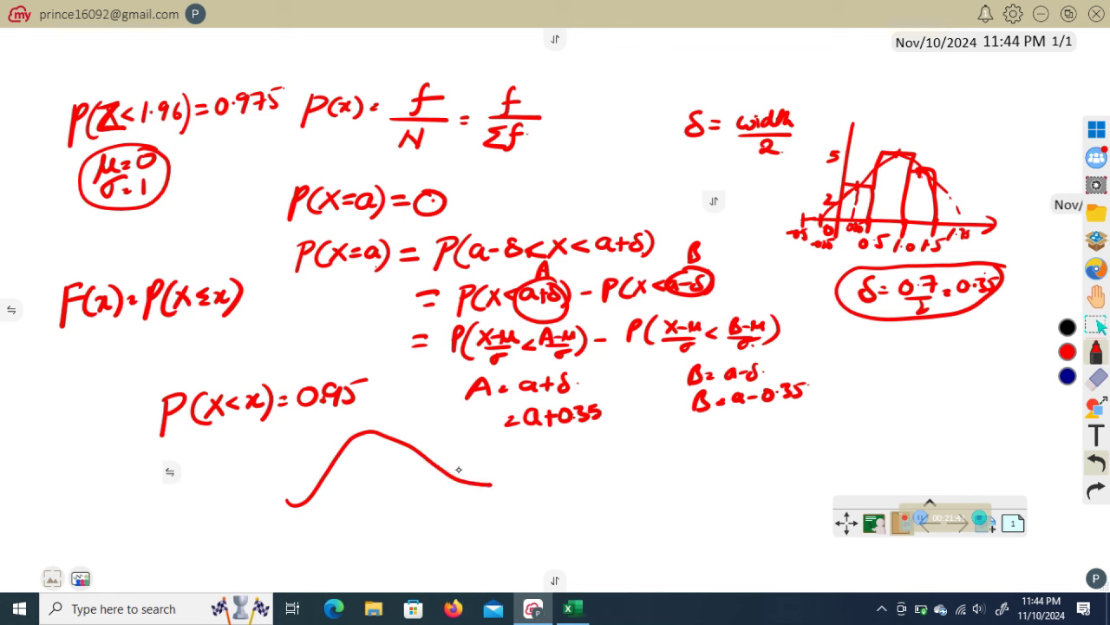
left_click_drag(370, 433, 382, 498)
mouse_move(436, 461)
left_mouse_down()
mouse_move(435, 510)
mouse_move(458, 503)
left_mouse_up()
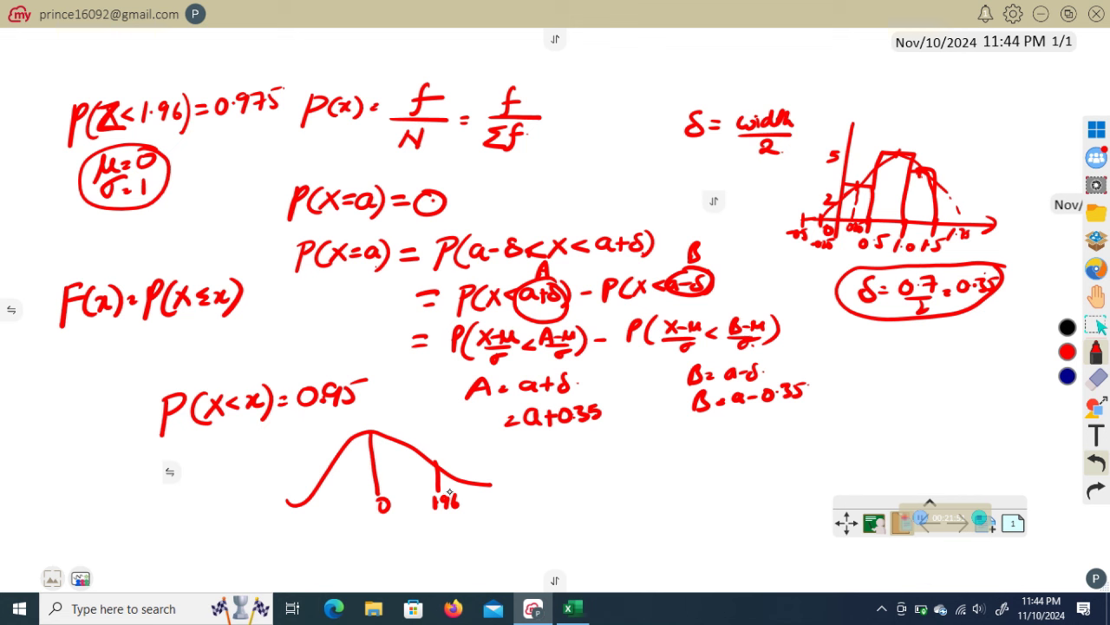
left_click_drag(489, 487, 446, 483)
left_click_drag(469, 465, 495, 465)
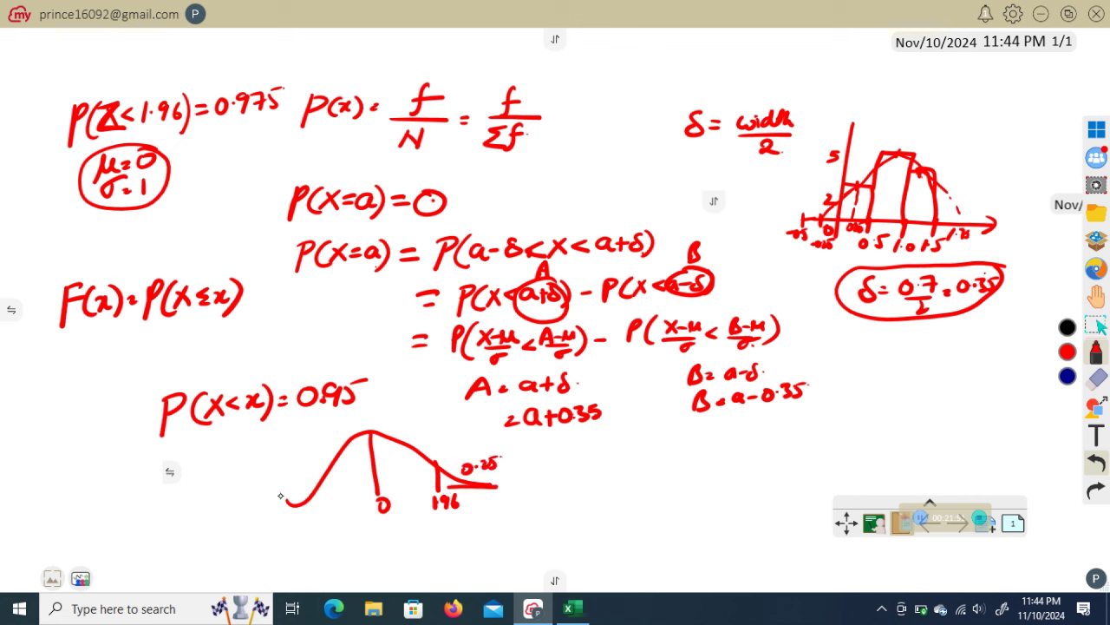
Draw a baseline under the bell curve, mark the lower tail as 0.25, and note Z = -1.96 for its boundary
mouse_move(309, 485)
left_mouse_down()
mouse_move(309, 517)
mouse_move(288, 484)
mouse_move(309, 484)
mouse_move(299, 521)
mouse_move(317, 526)
mouse_move(488, 494)
left_mouse_up()
mouse_move(313, 510)
left_mouse_down()
mouse_move(332, 536)
mouse_move(342, 526)
mouse_move(321, 563)
mouse_move(359, 539)
mouse_move(378, 544)
left_mouse_up()
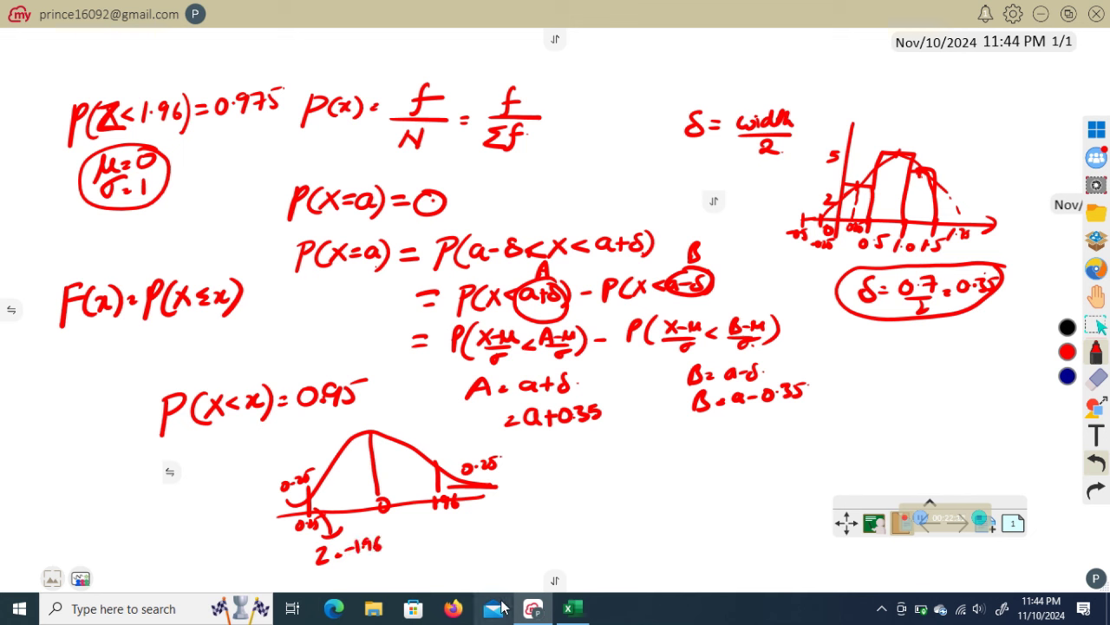
Switch to Excel and enter =NORM.INV(0.25,0,1) in cell N3
left_click(572, 608)
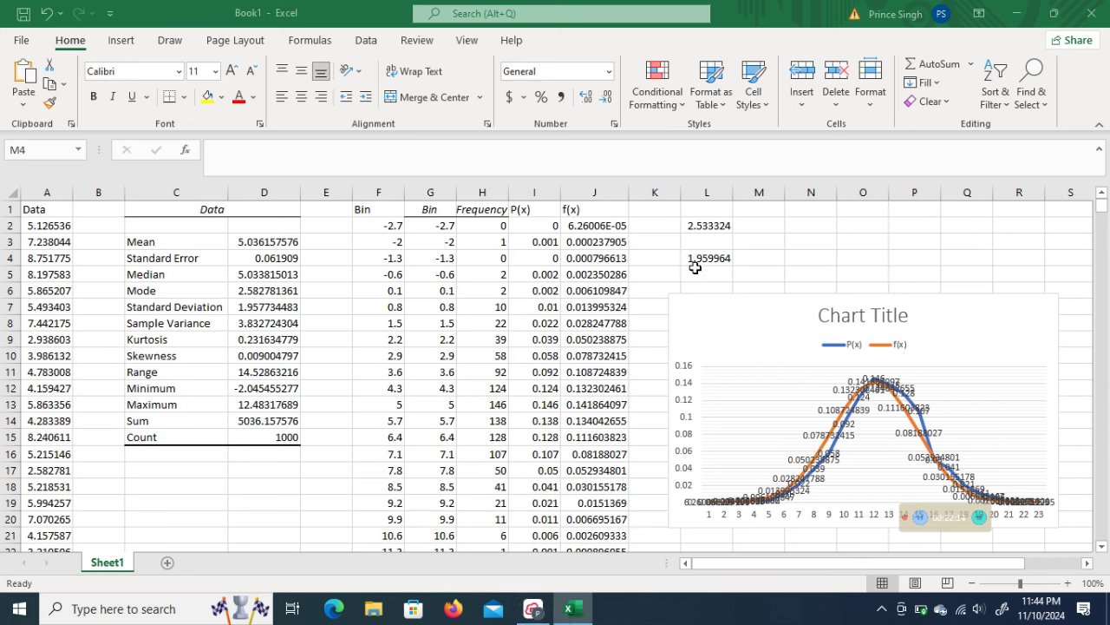
left_click(799, 237)
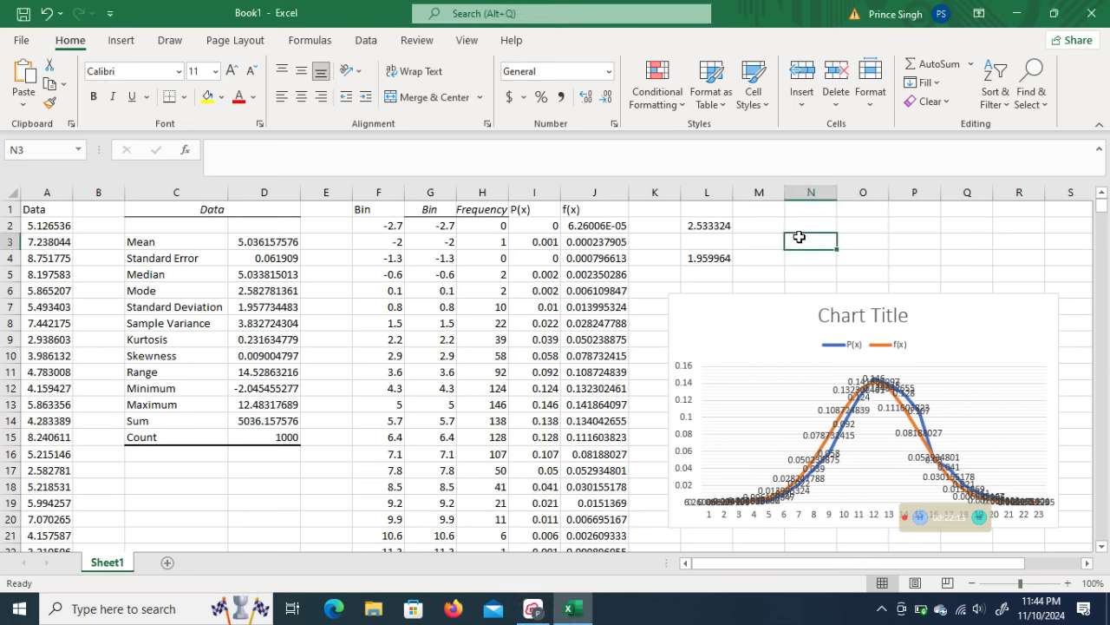
type("=")
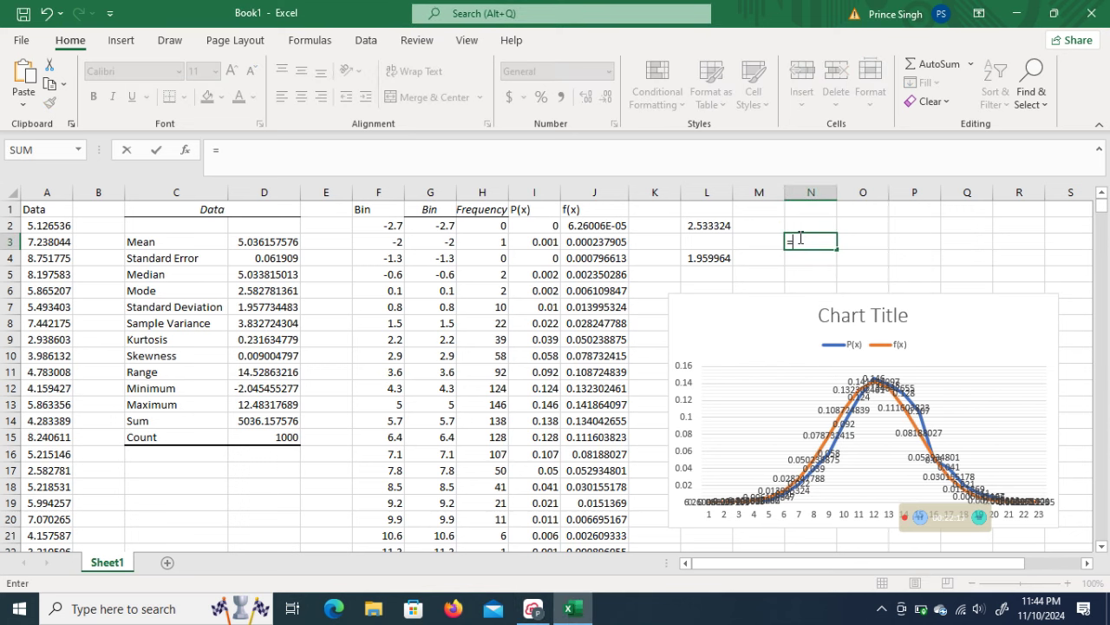
type("nor")
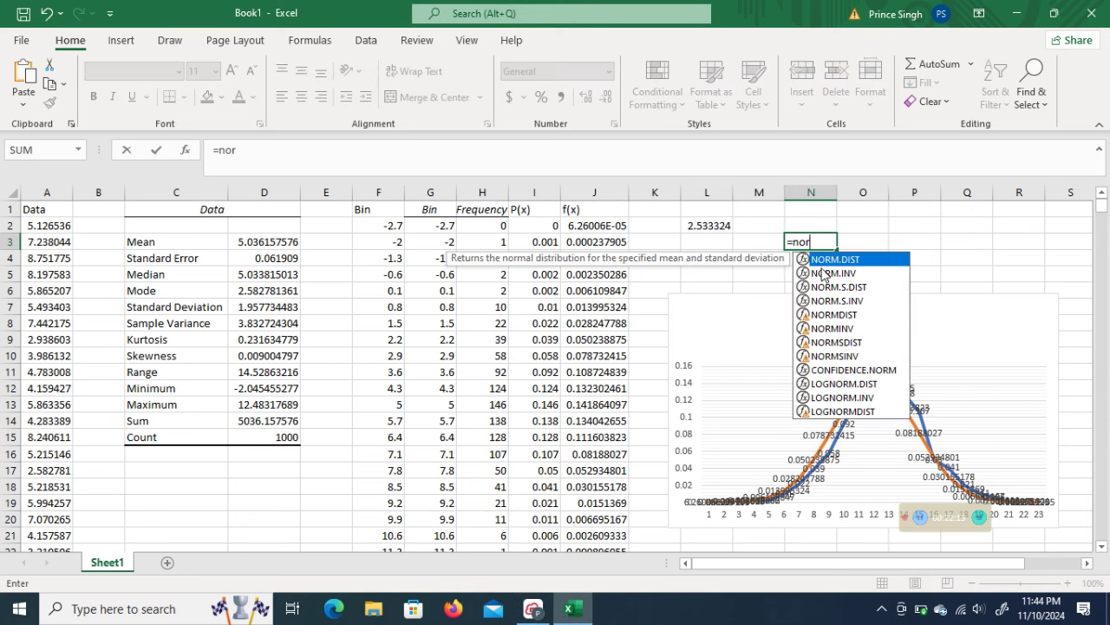
double_click(824, 274)
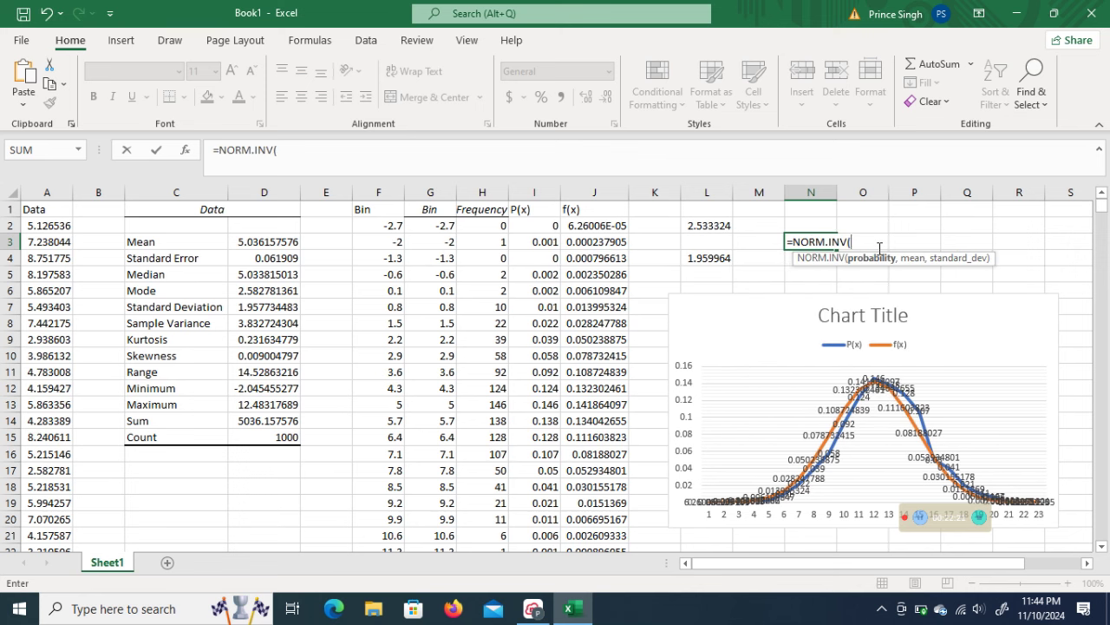
type("0.25,0,")
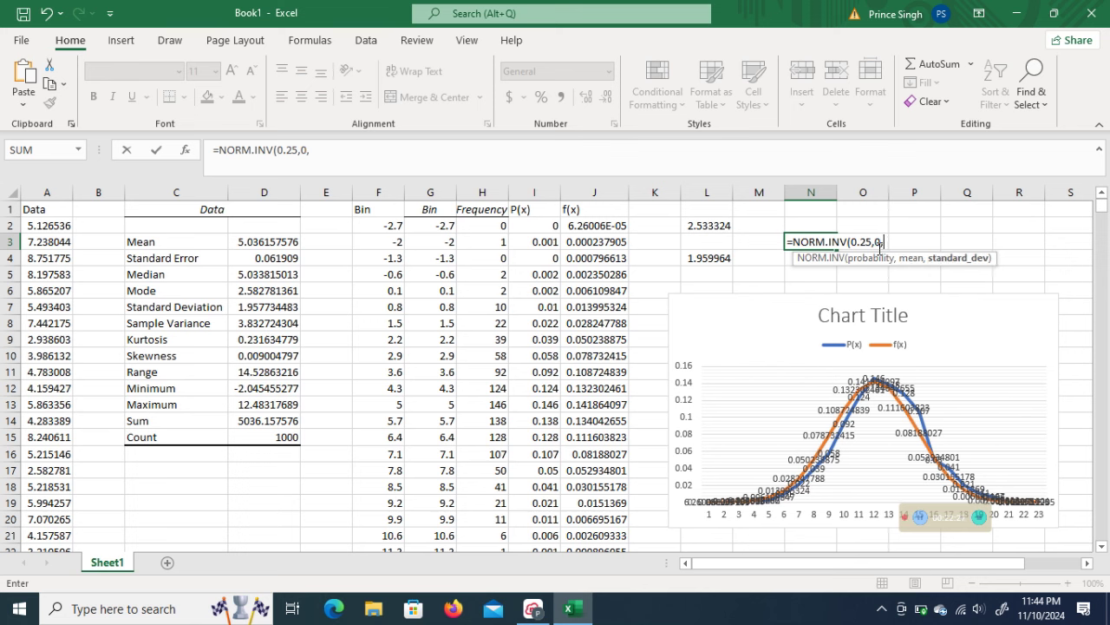
type("1)")
left_click(876, 248)
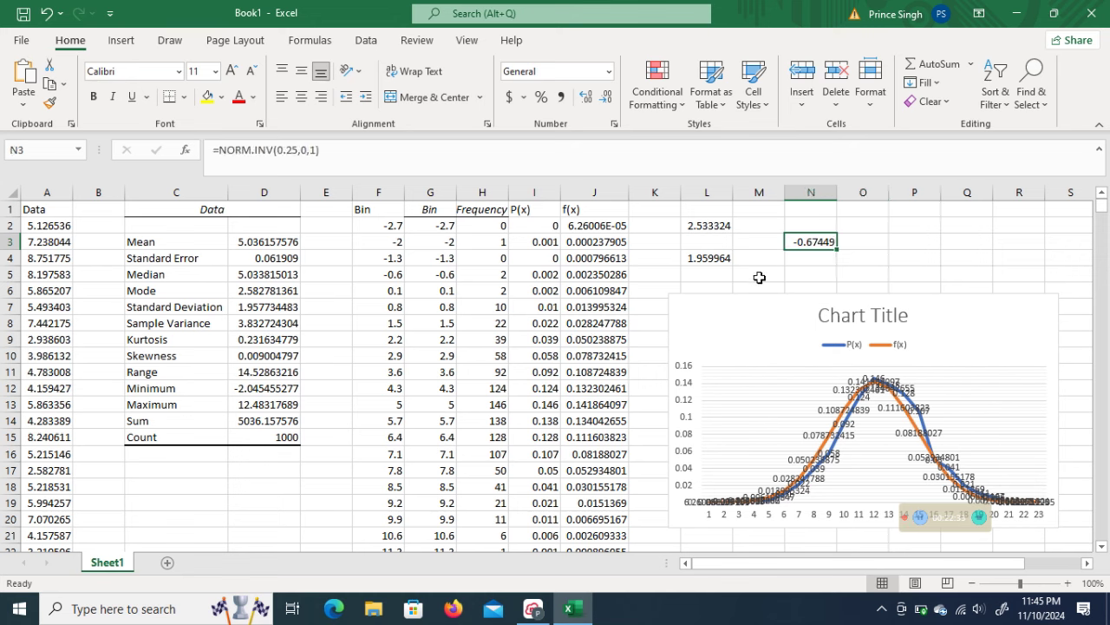
Switch to the whiteboard and add pen marks at the upper-tail 0.25 label and the label below the lower-tail boundary
left_click(535, 611)
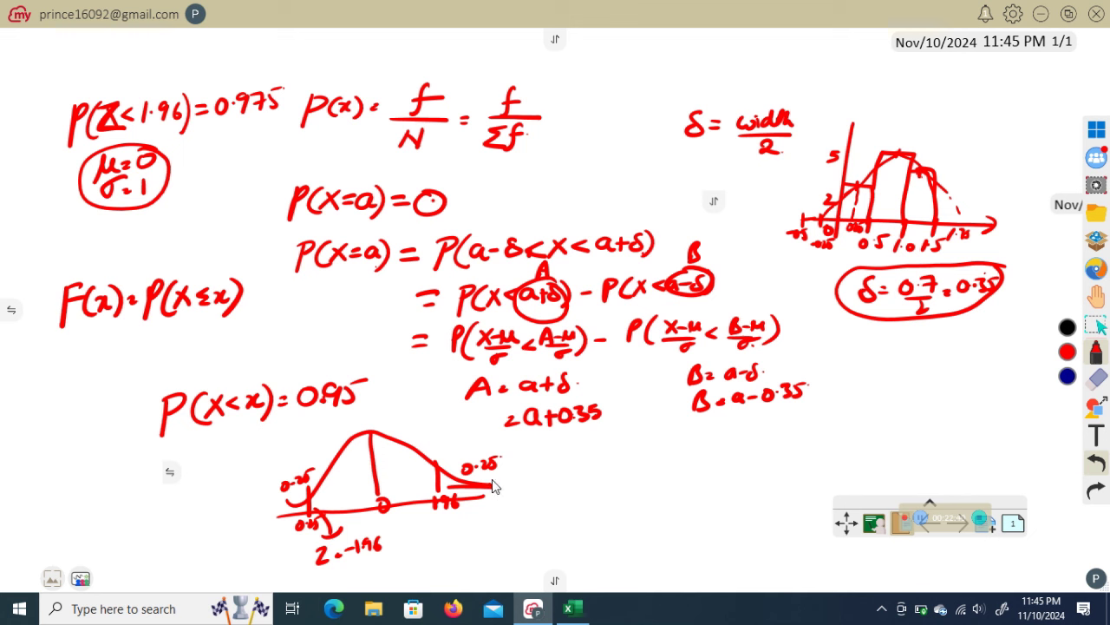
left_click_drag(477, 458, 476, 456)
left_click_drag(301, 536, 333, 524)
Return to Excel and change the probability in cell N3's NORM.INV formula to 0.025
left_click(573, 608)
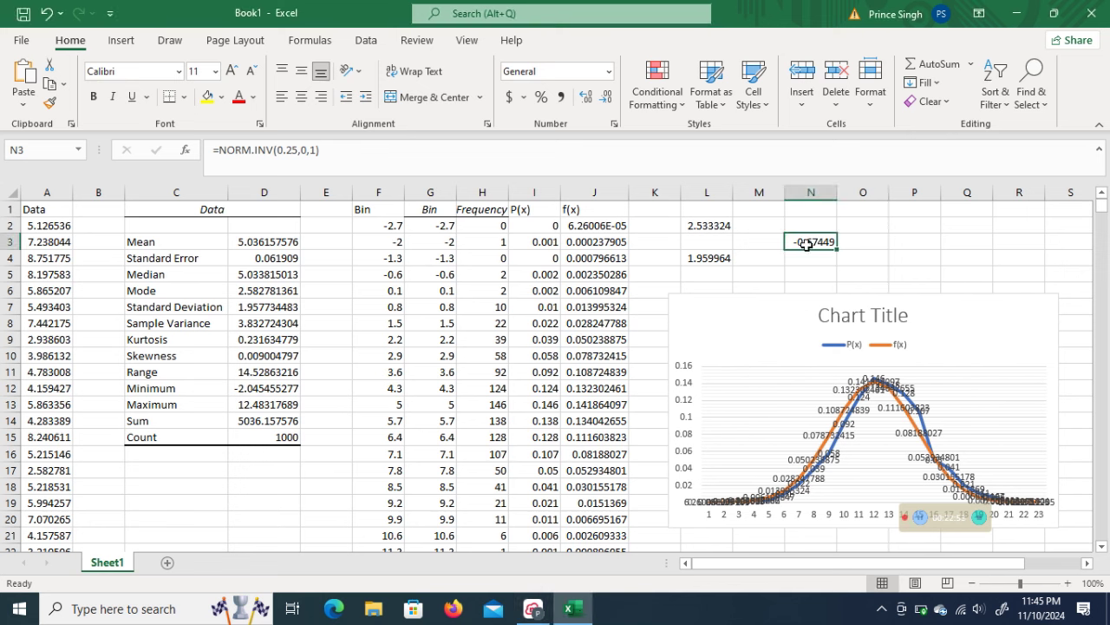
left_click(288, 150)
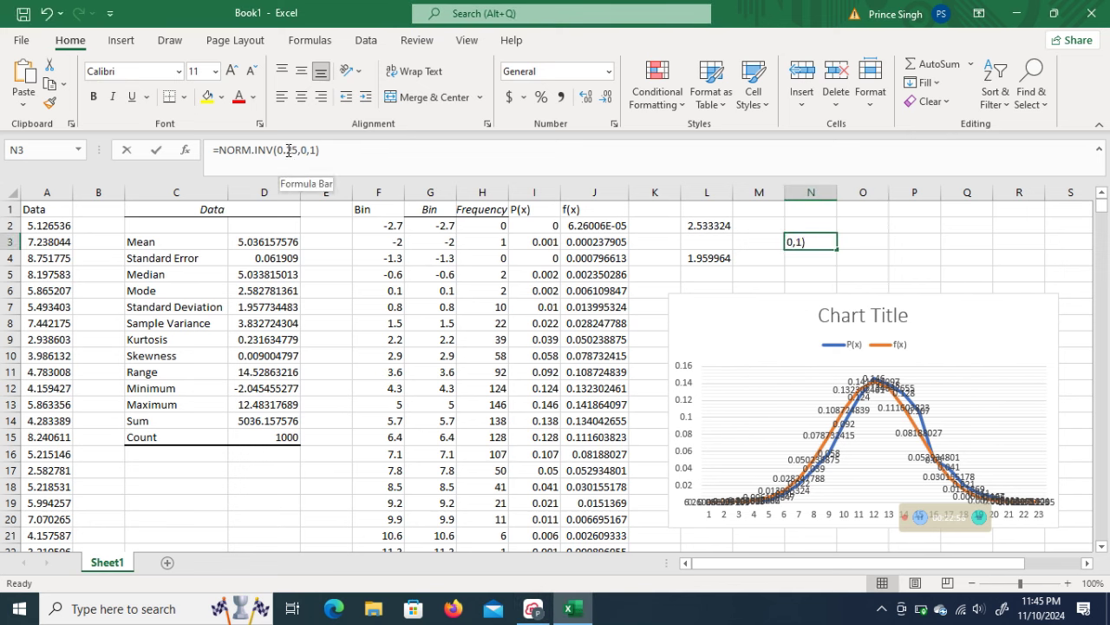
type("0")
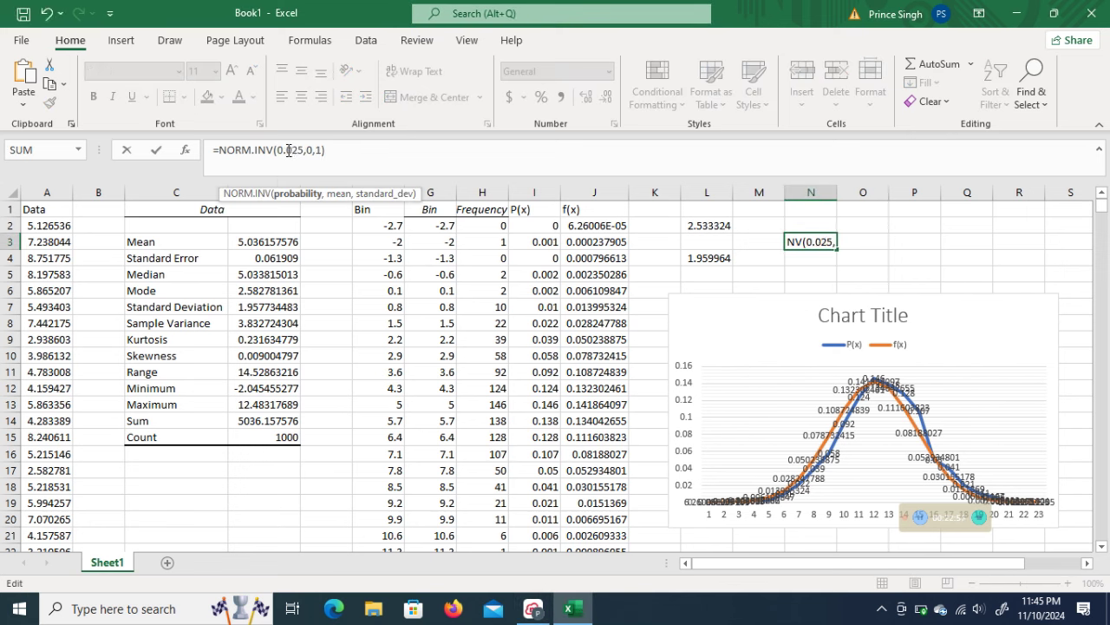
left_click(338, 150)
key("Tab")
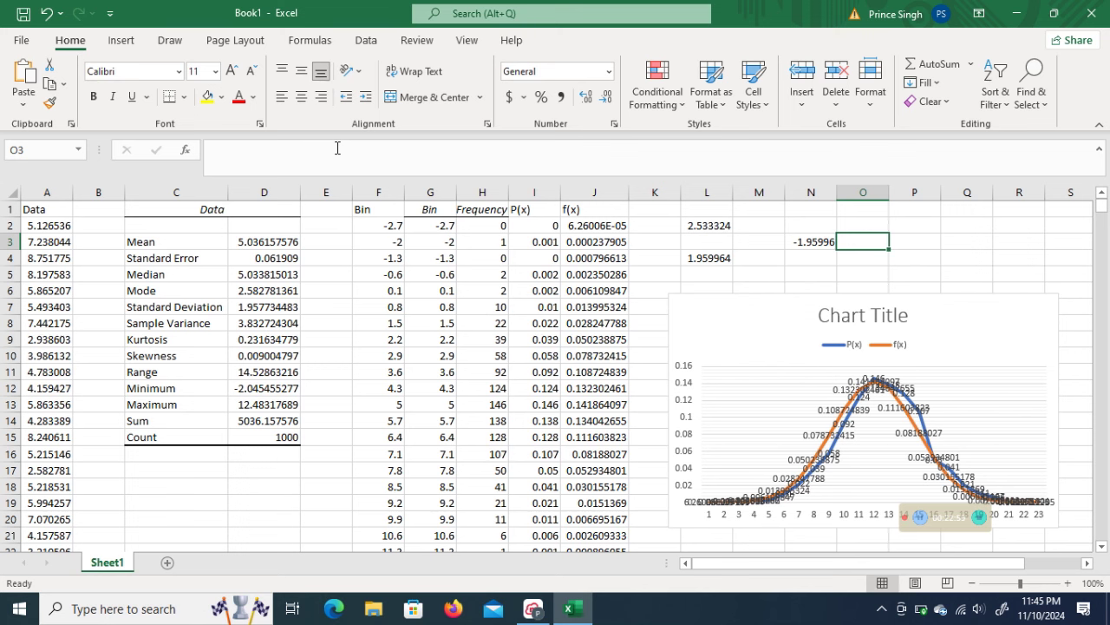